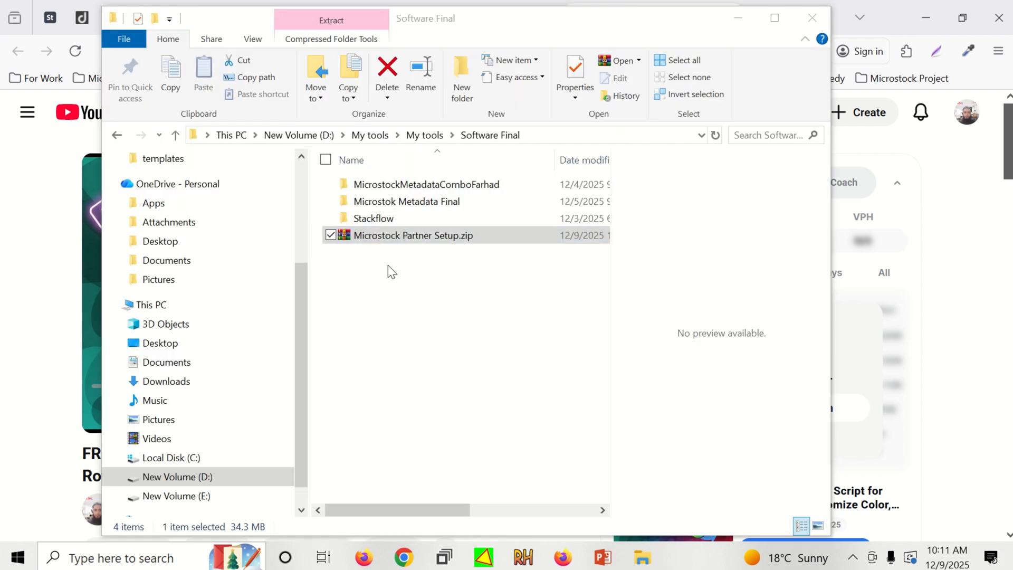
- Extract Microstock Partner Setup.zip into its own Microstock Partner Setup folder and start the installer inside it
right_click(378, 238)
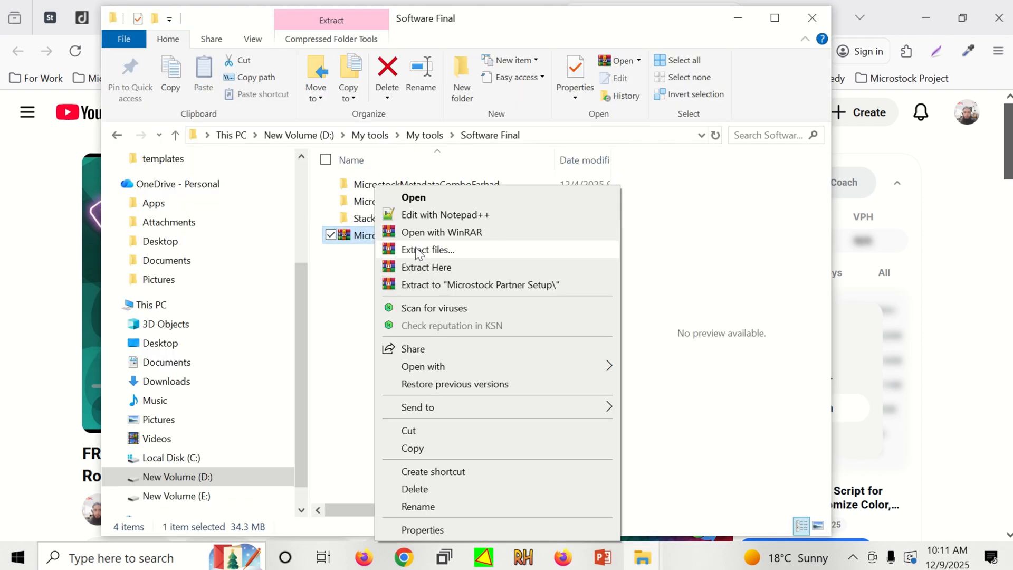
click(428, 251)
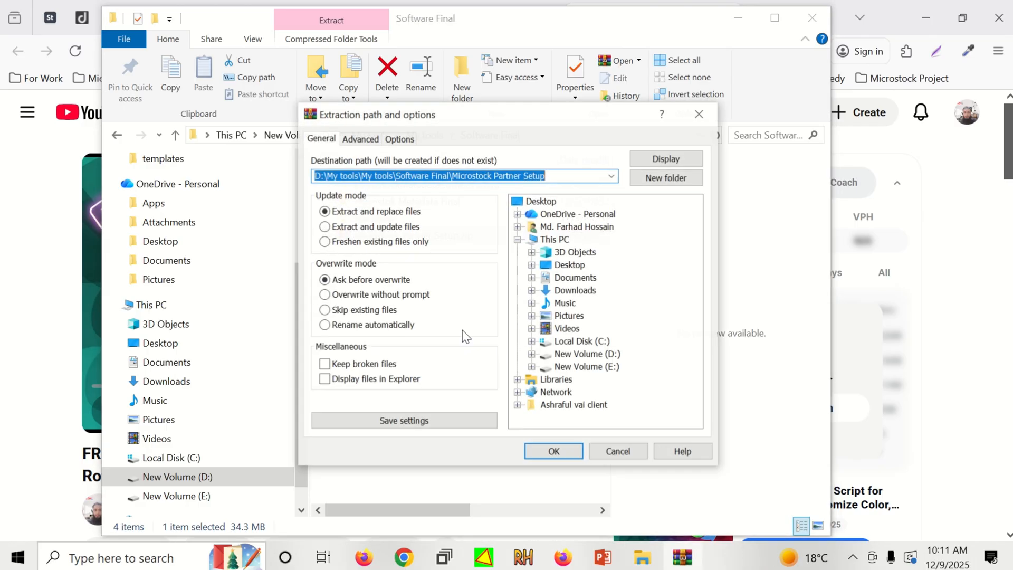
click(532, 448)
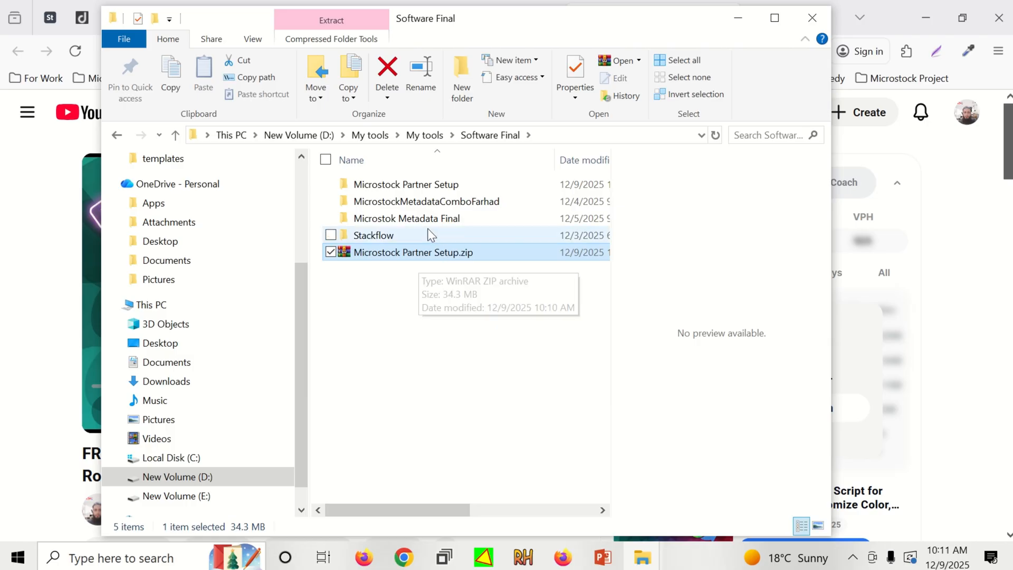
double_click(383, 186)
click(384, 188)
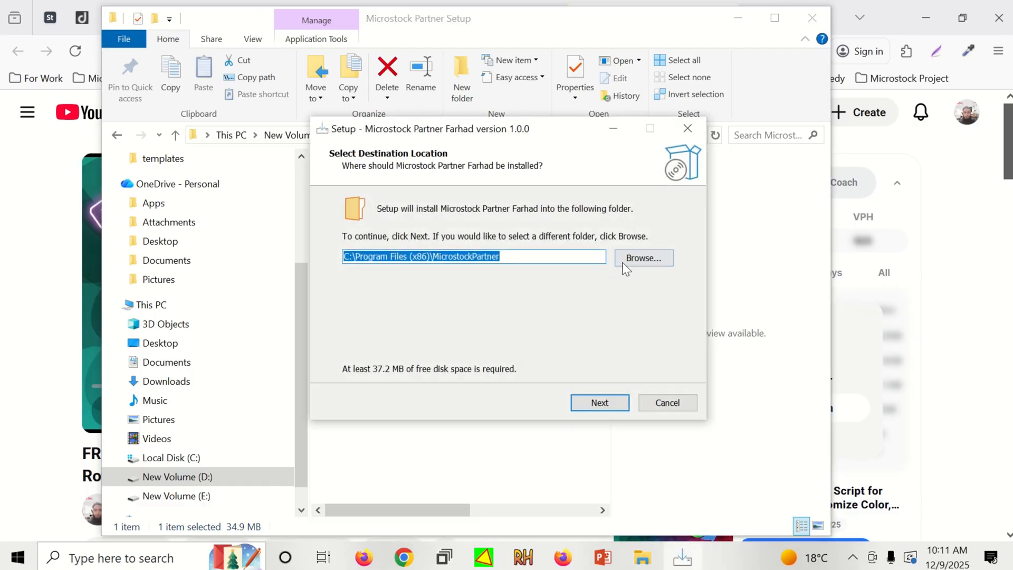
- Install the program into E:\install file\MicrostockPartner and finish the setup wizard
click(641, 261)
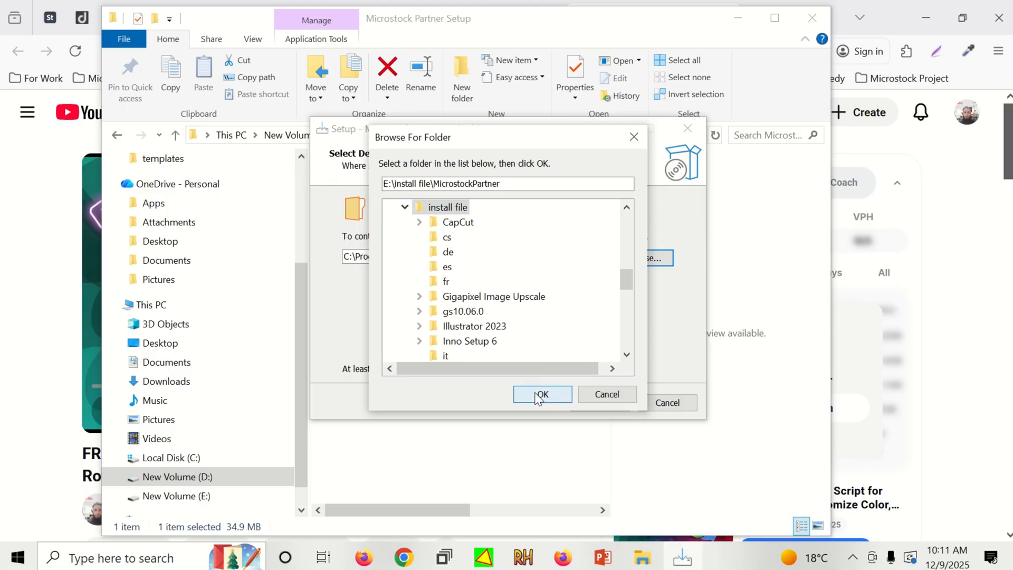
click(542, 394)
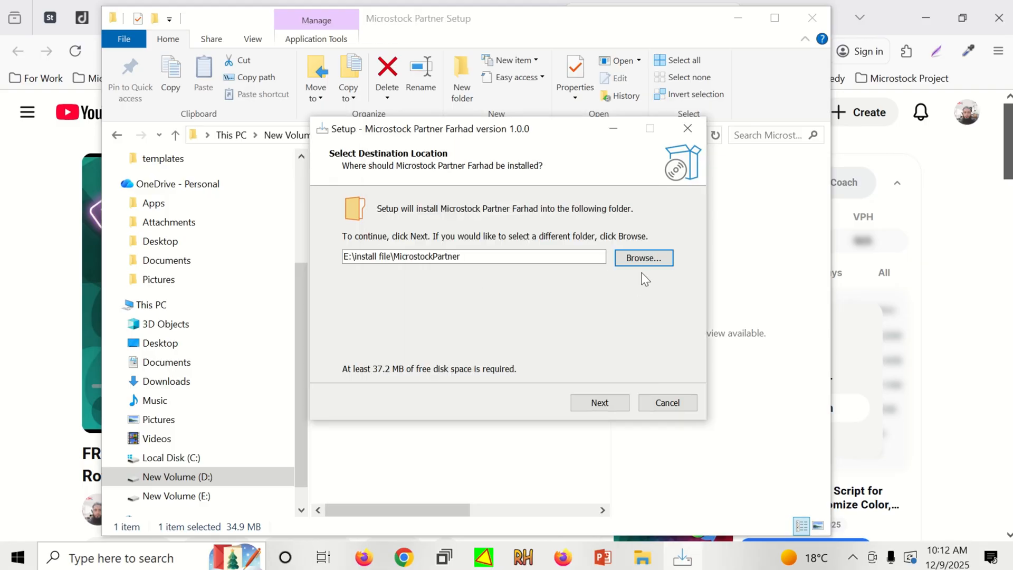
click(601, 403)
click(607, 404)
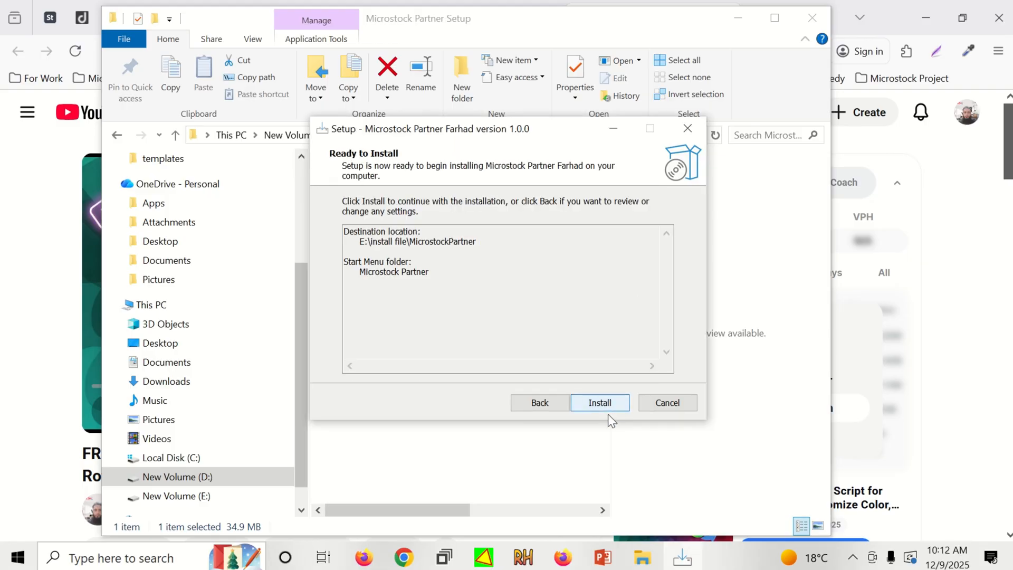
click(609, 406)
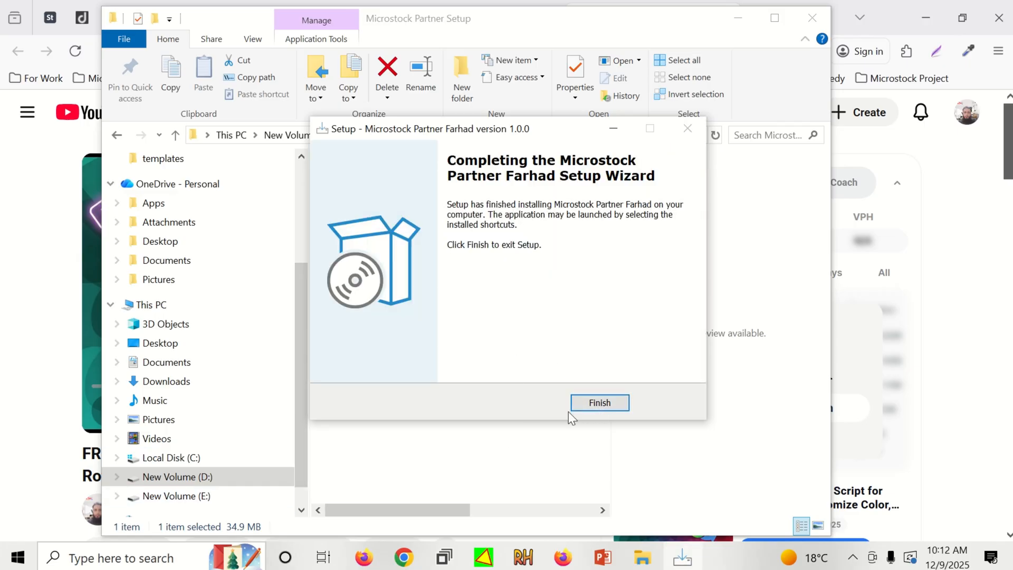
click(574, 403)
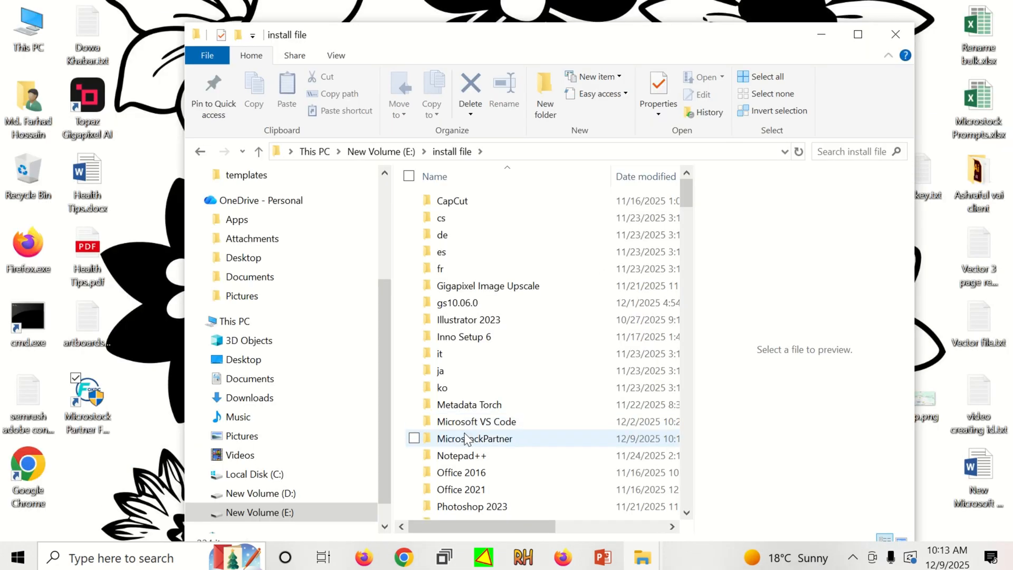
- Open the MicrostockPartner folder in E:\install file and launch the program from its desktop shortcut
double_click(466, 439)
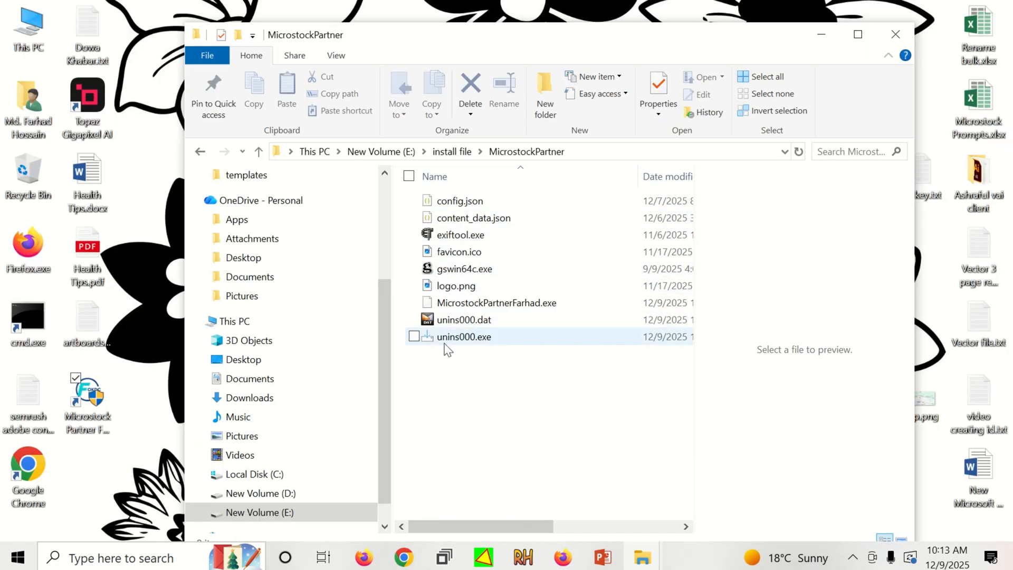
double_click(82, 407)
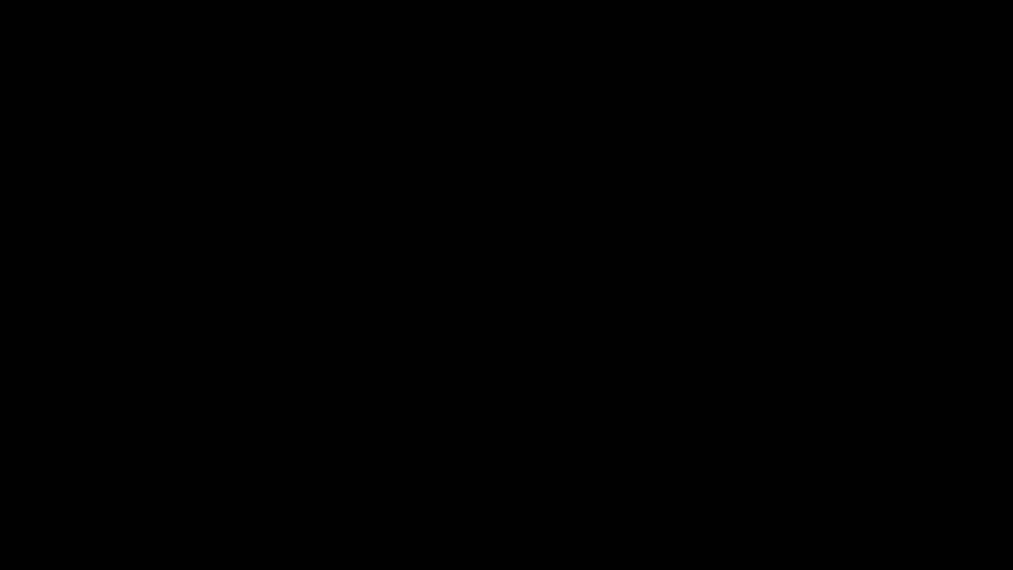
click(434, 387)
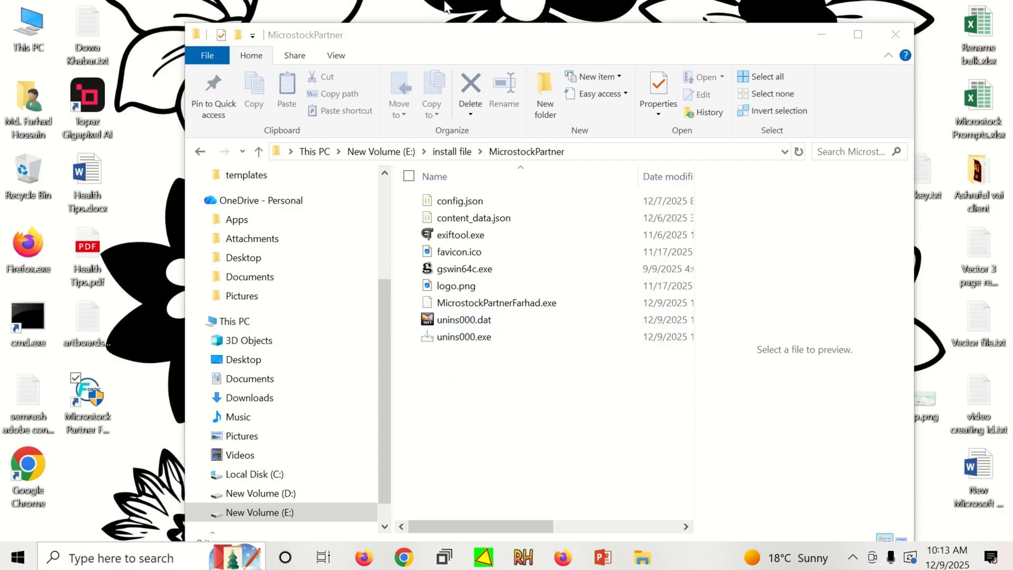
click(885, 77)
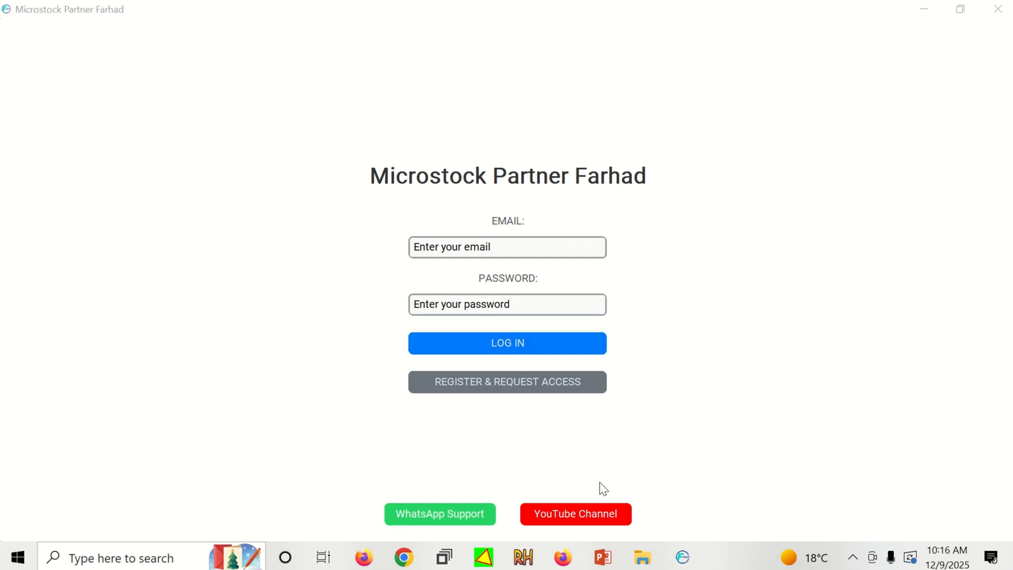
- End the MicrostockPartnerFarhad.exe process in Task Manager
right_click(724, 561)
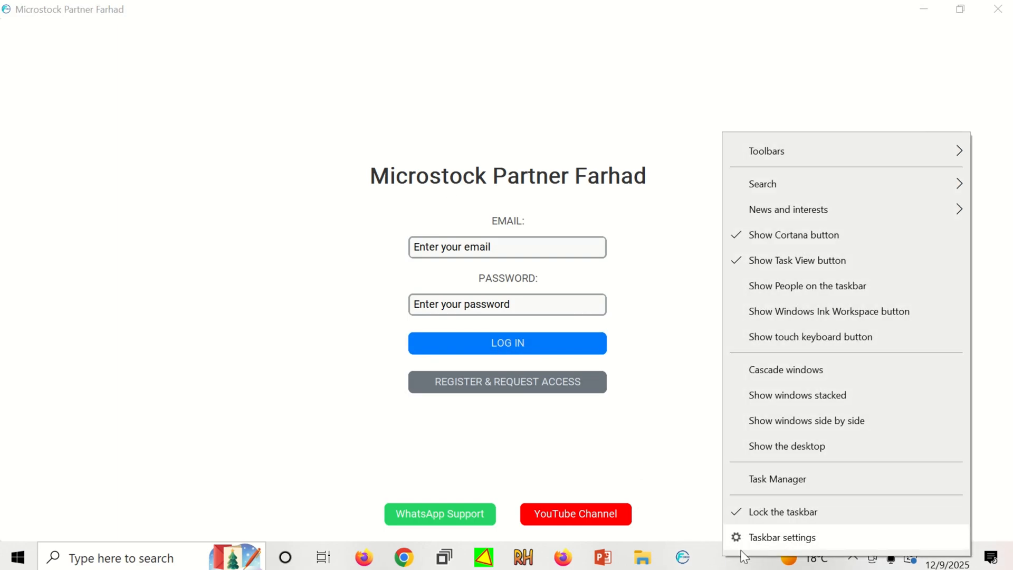
click(756, 481)
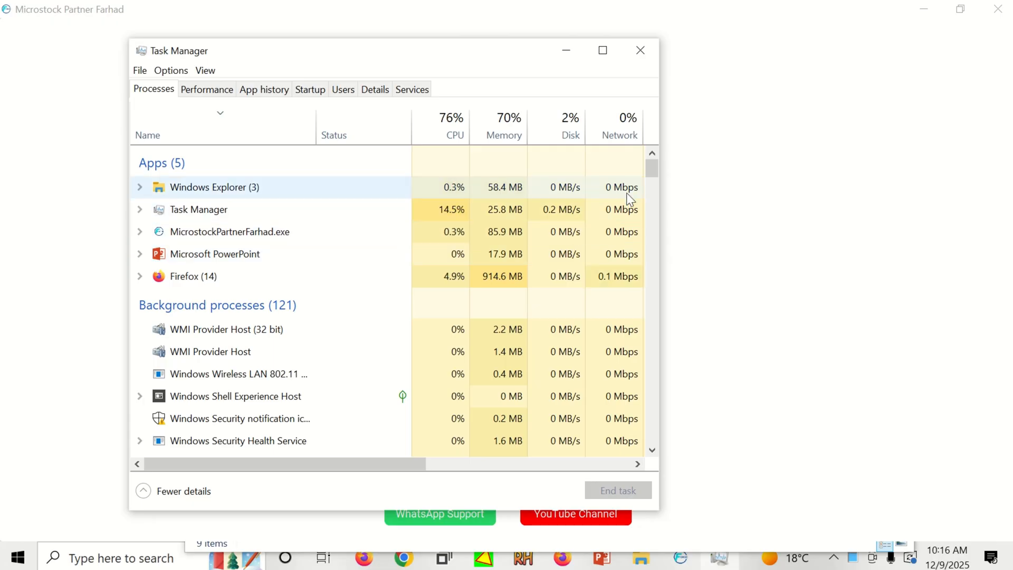
right_click(213, 231)
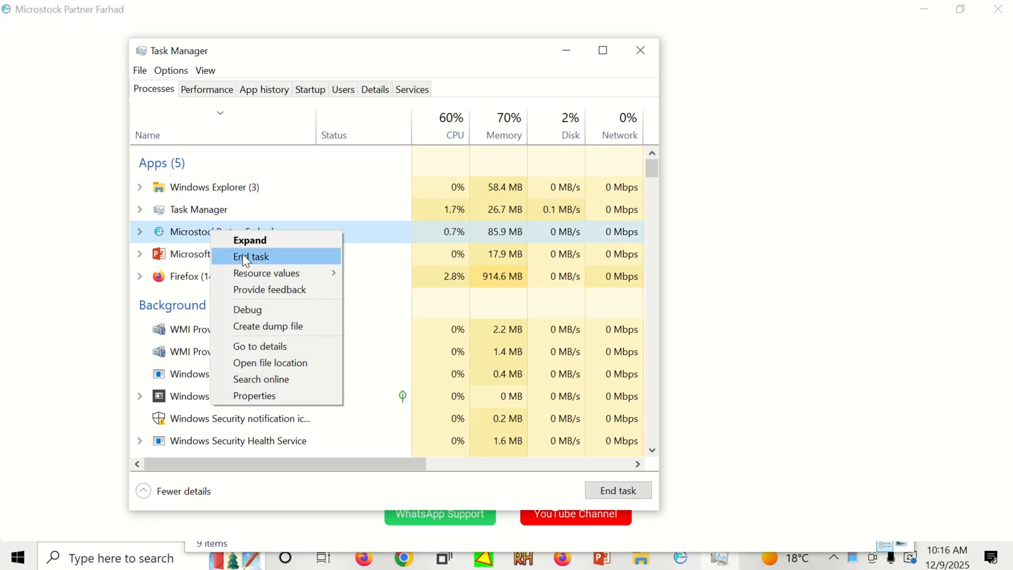
click(245, 256)
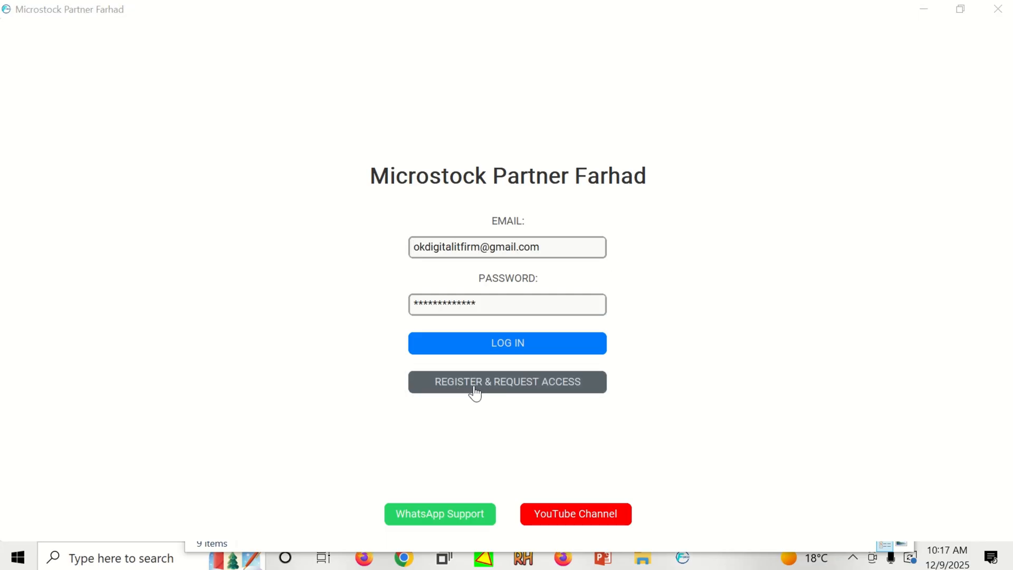
- Register and request access for the account, and log in with the account e-mail and password
click(527, 378)
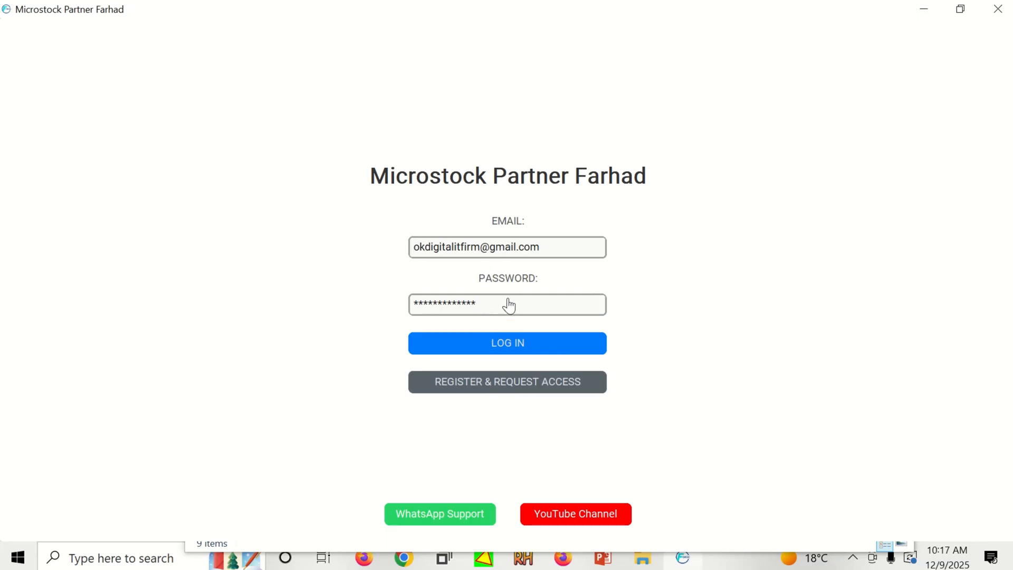
key(Return)
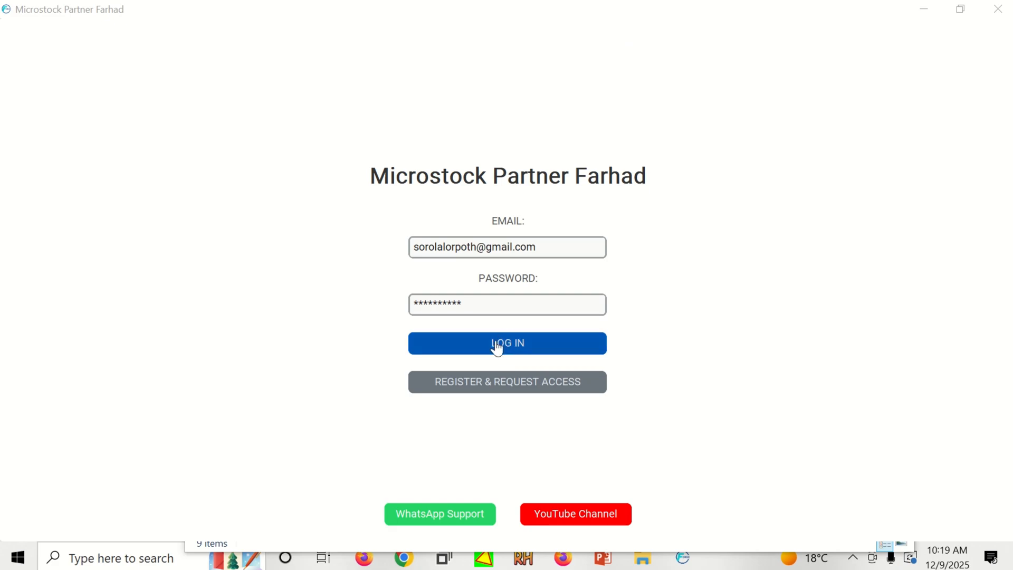
click(498, 349)
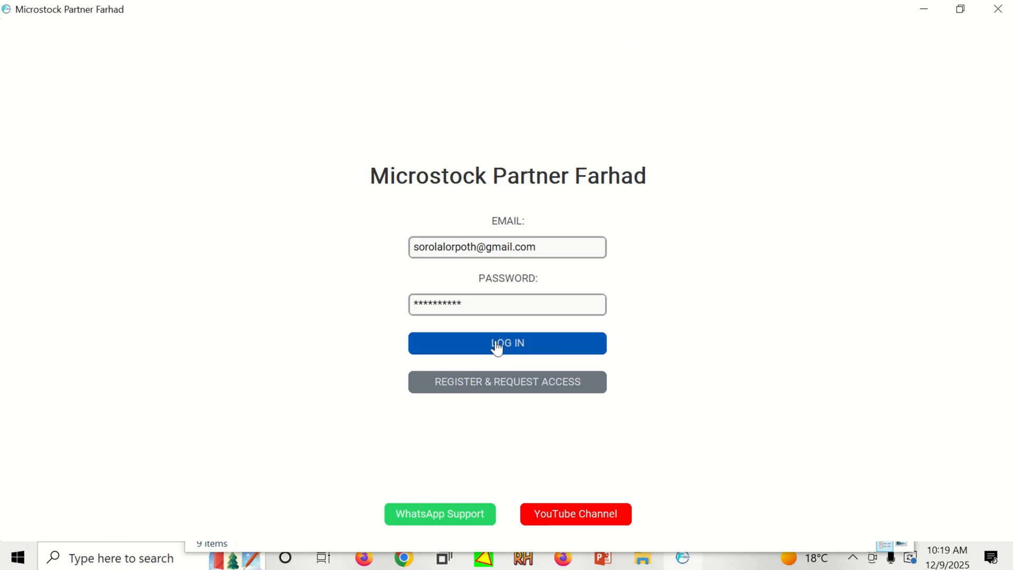
click(502, 346)
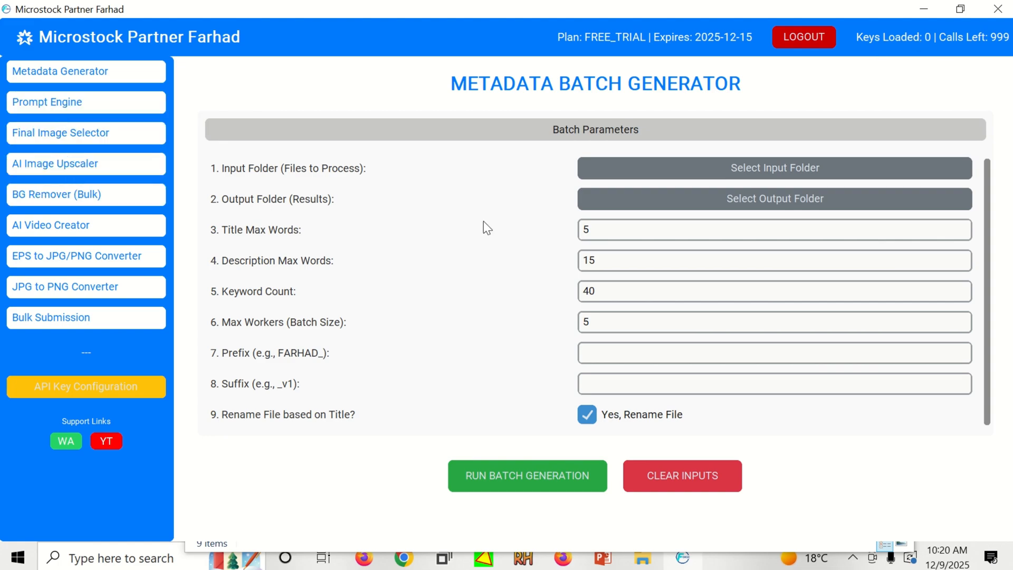
- Load the API keys from All.txt in the API Key folder on drive D
click(104, 399)
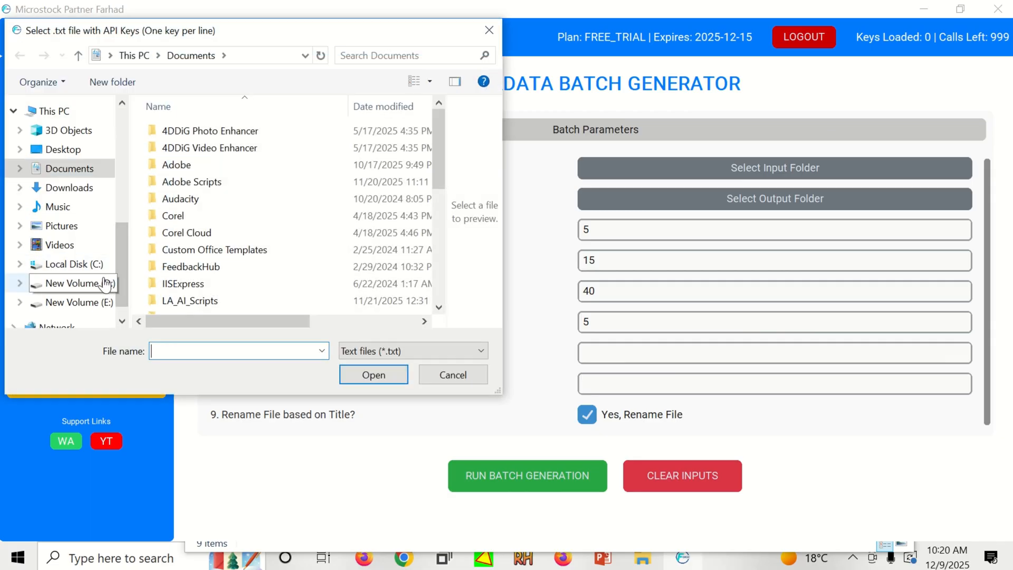
click(105, 284)
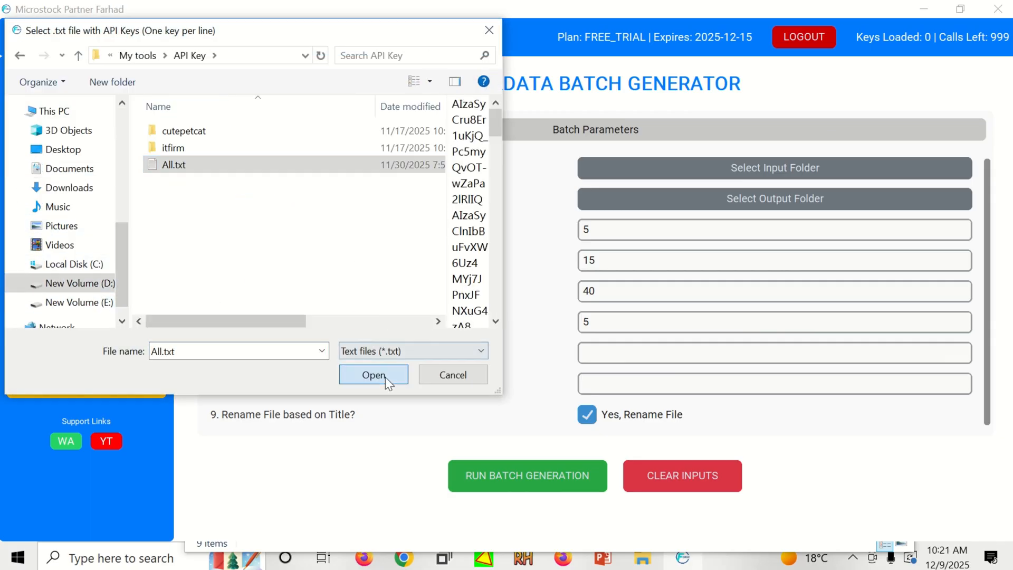
click(385, 376)
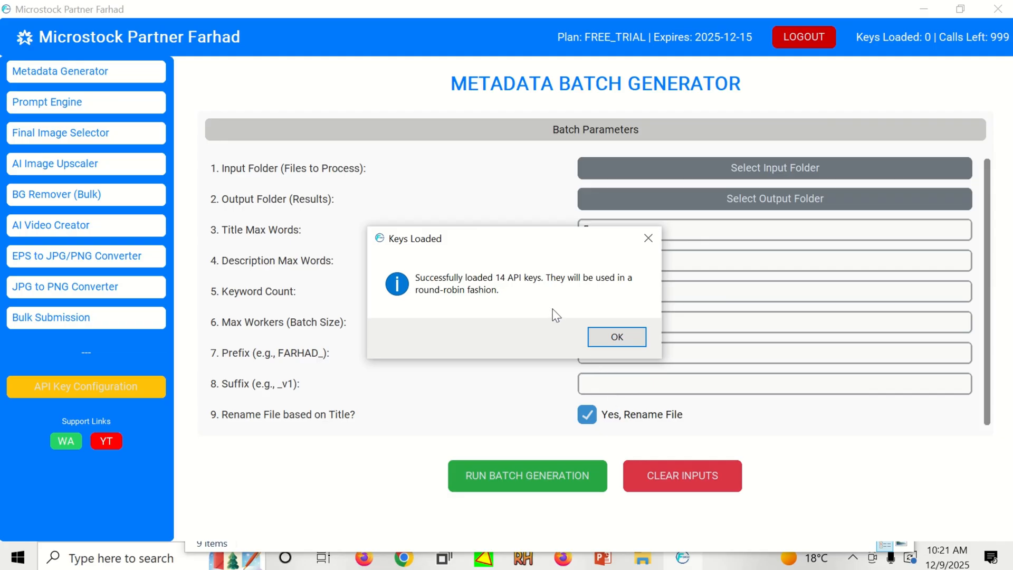
click(603, 338)
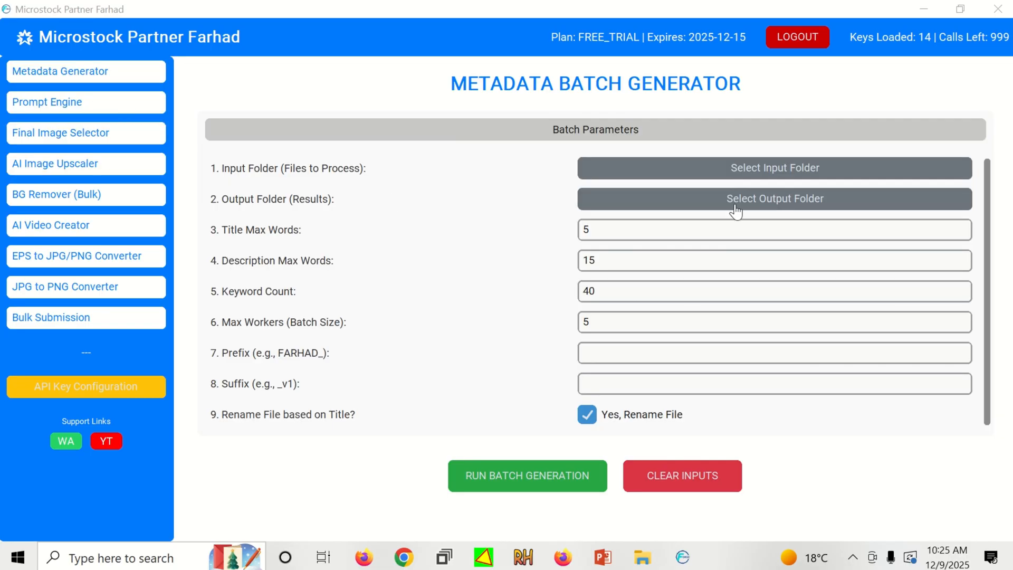
- Set the batch input folder to D:/Whisk/output and the output folder to D:/Whisk/input
click(736, 174)
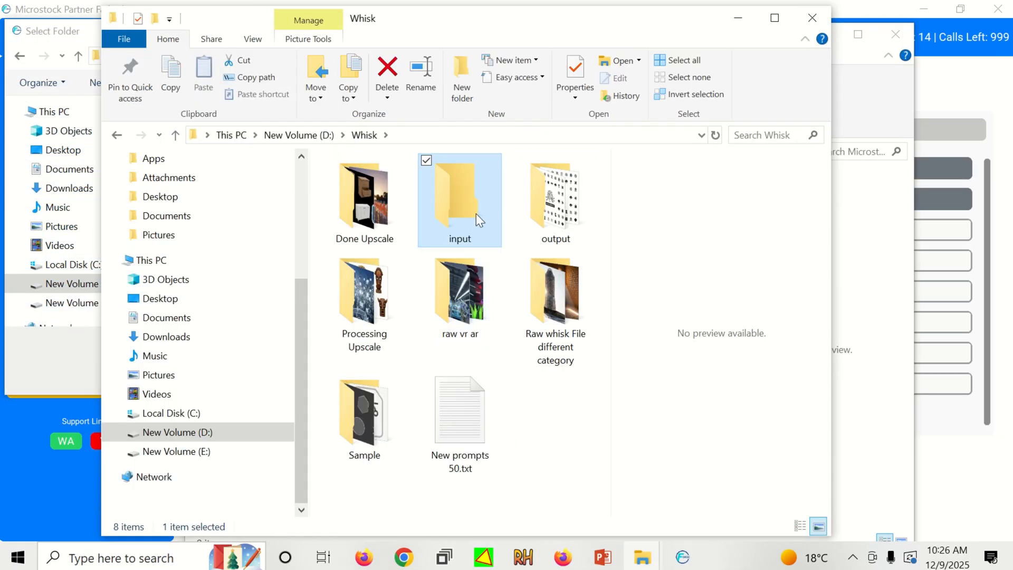
click(176, 135)
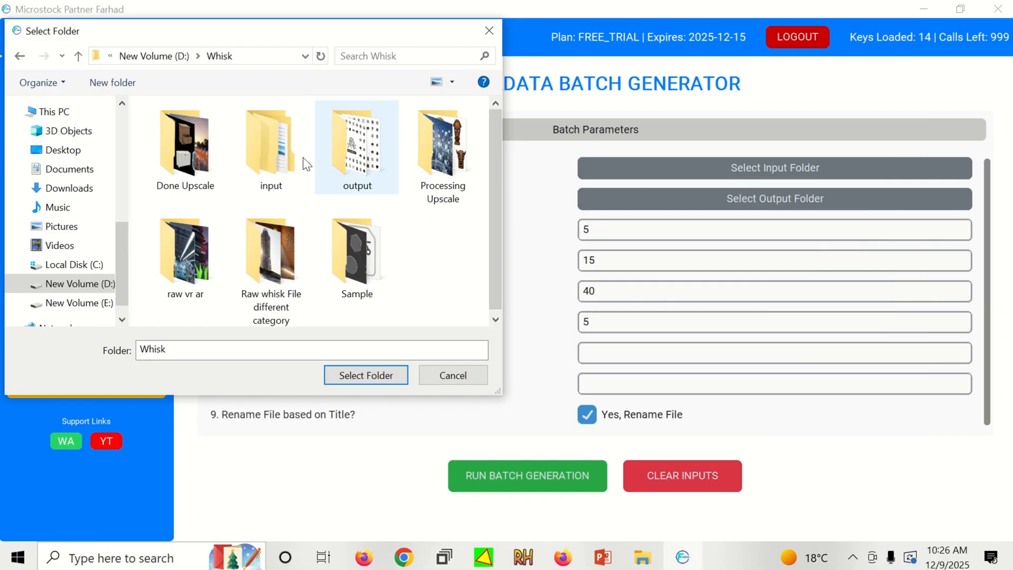
double_click(344, 158)
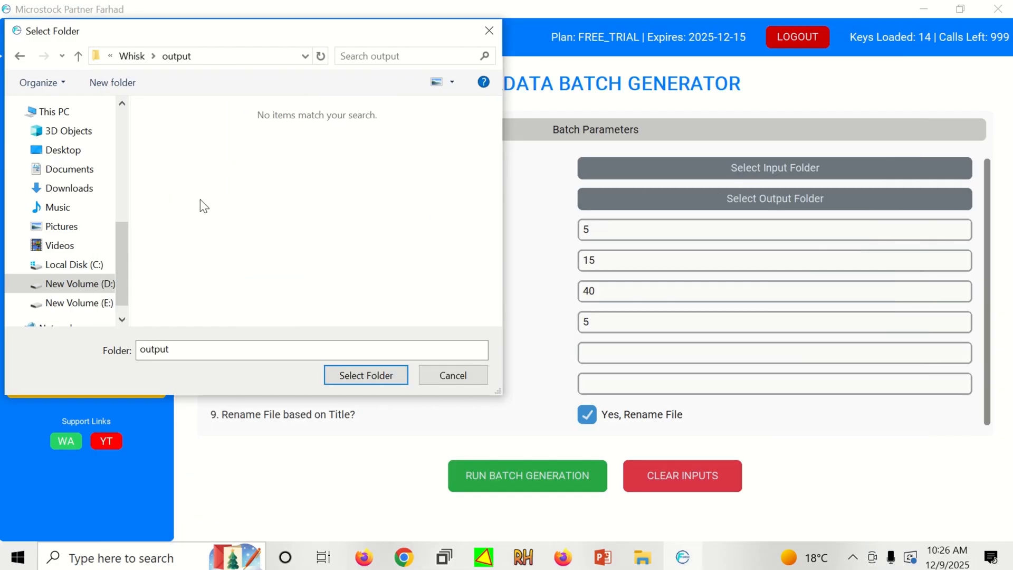
click(365, 376)
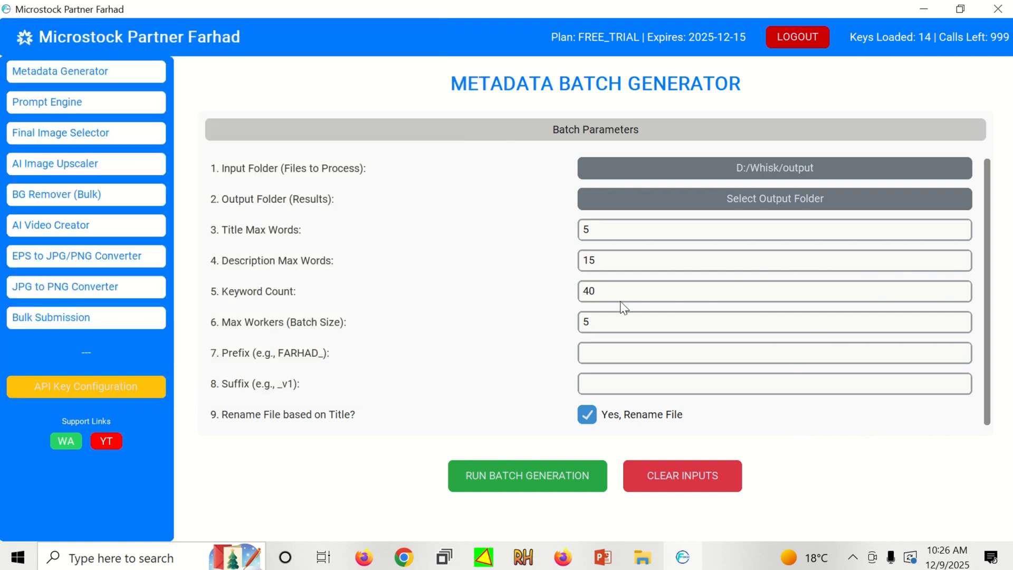
click(723, 202)
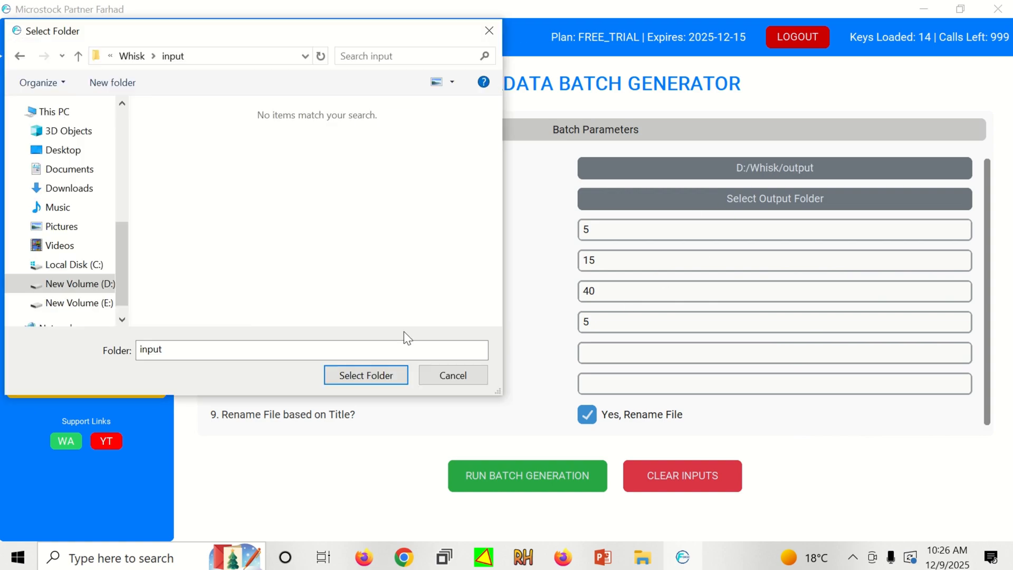
click(378, 378)
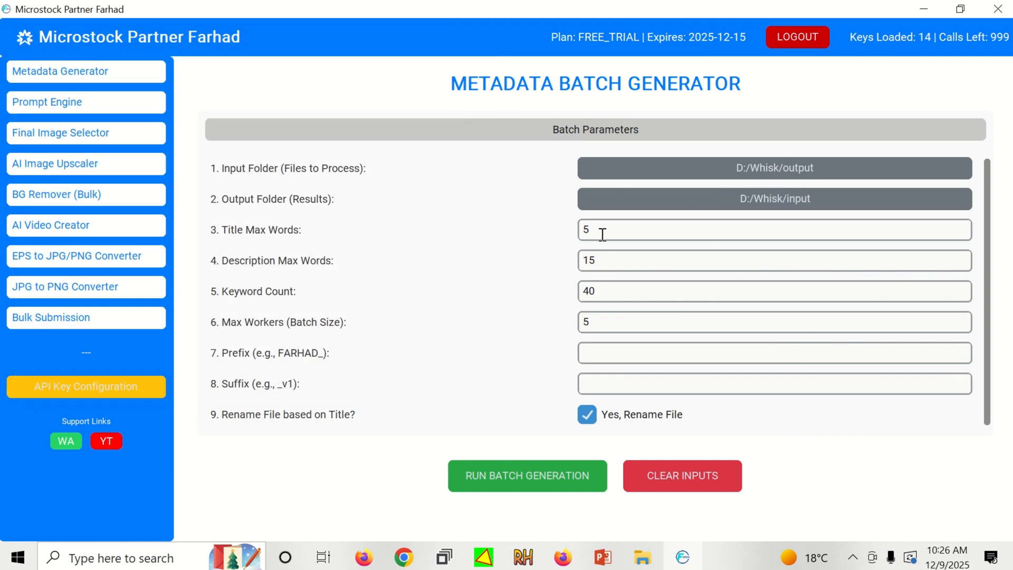
- Set the title maximum to 10 words, the description maximum to 15 words and the keyword count to 47
drag(602, 234, 490, 238)
drag(603, 260, 571, 259)
drag(600, 293, 565, 295)
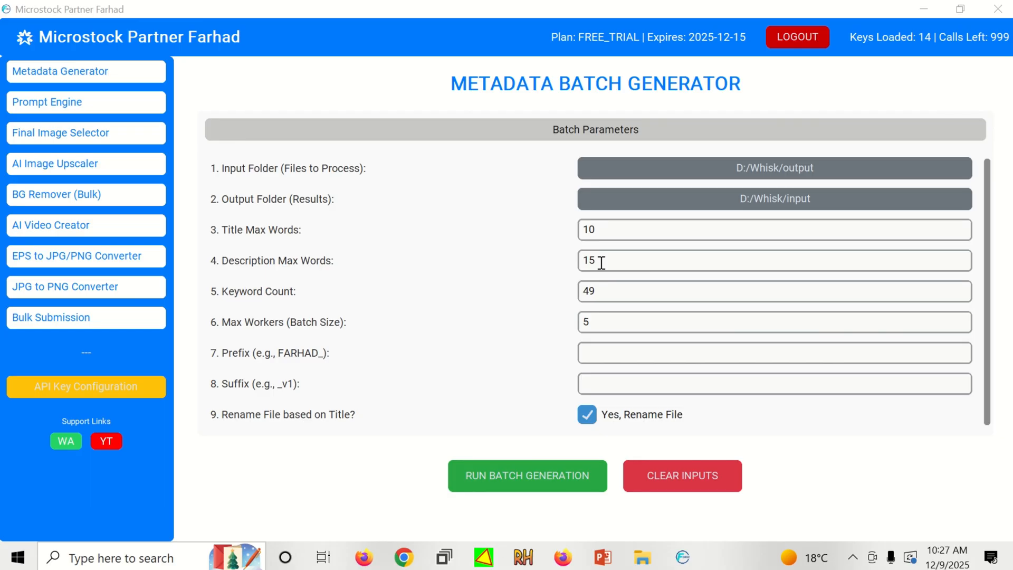
double_click(606, 296)
text(47)
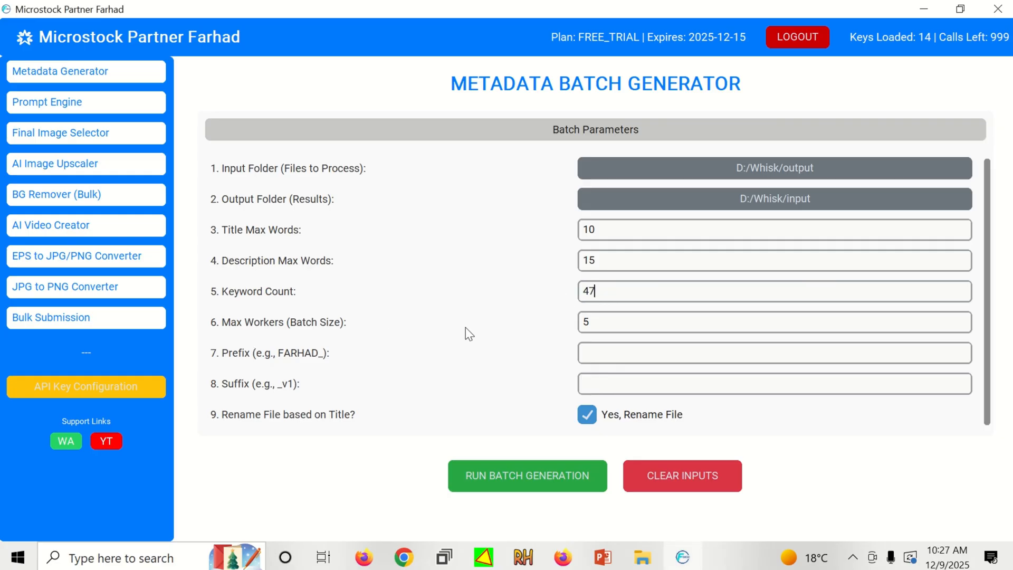
- Run the metadata batch generation with the default batch size and an empty prefix and suffix
double_click(588, 322)
click(622, 353)
click(527, 490)
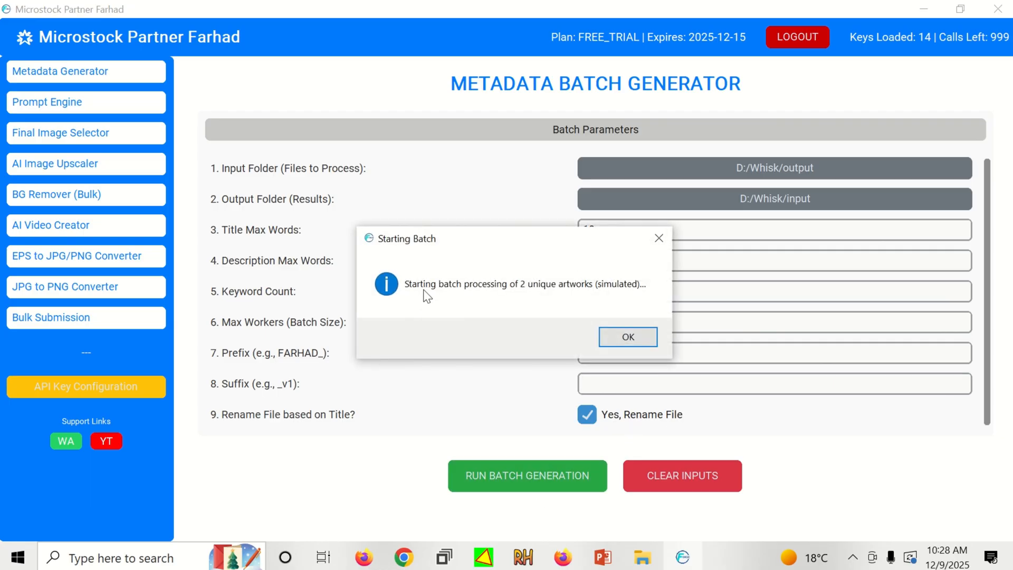
click(627, 337)
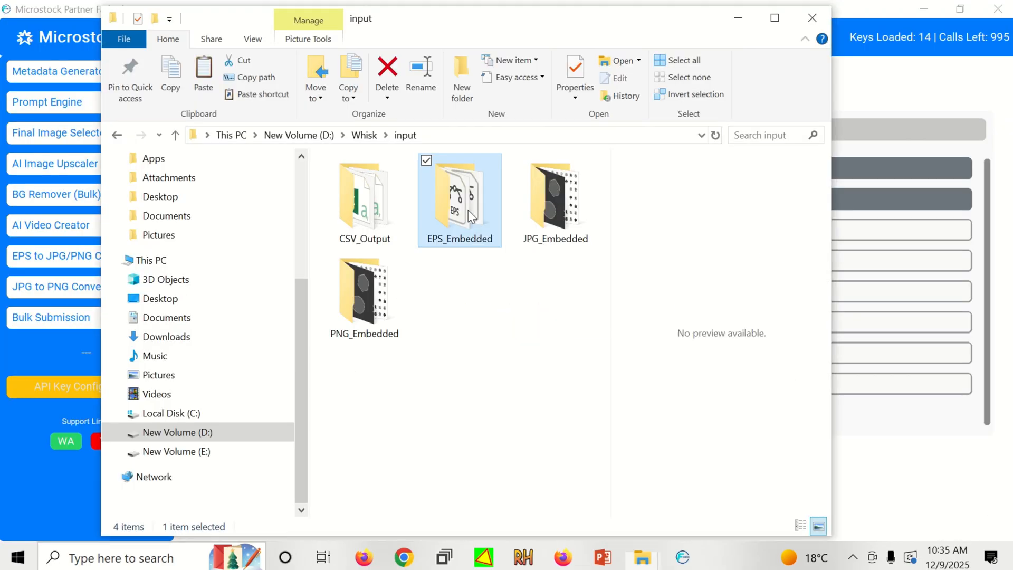
- Review the files in the EPS_Embedded, JPG_Embedded and PNG_Embedded folders of the Whisk input folder
double_click(468, 211)
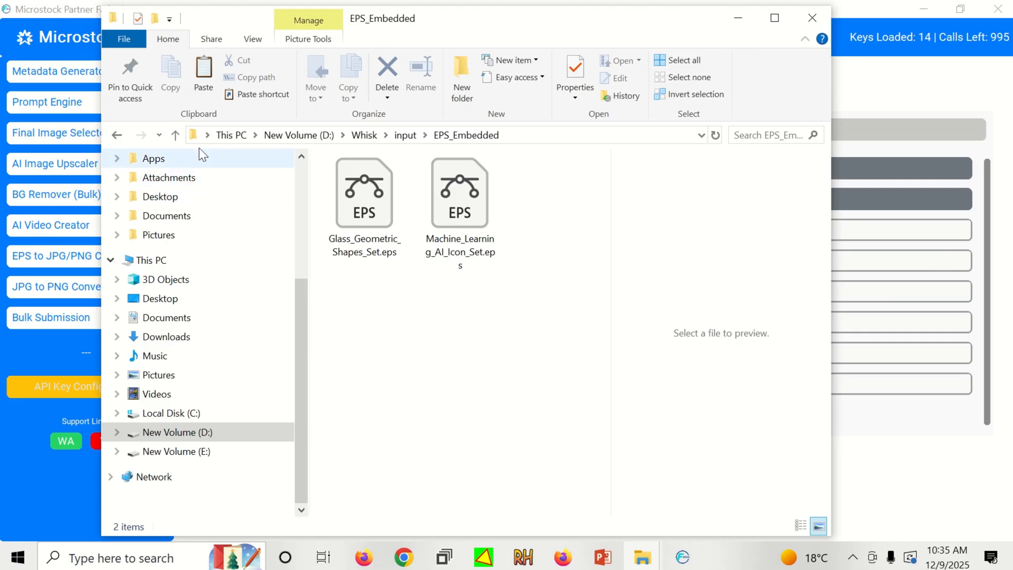
click(174, 135)
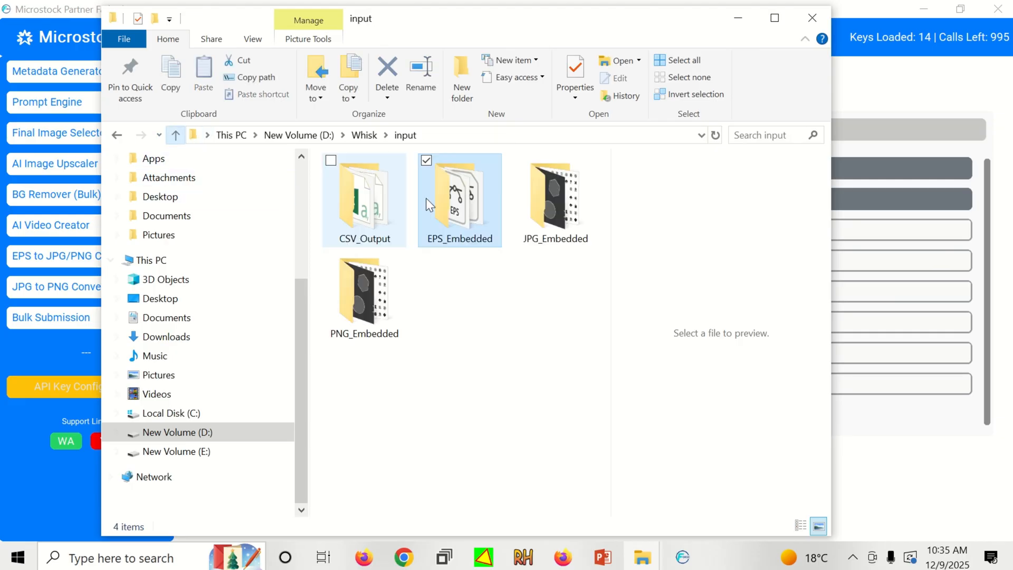
double_click(548, 193)
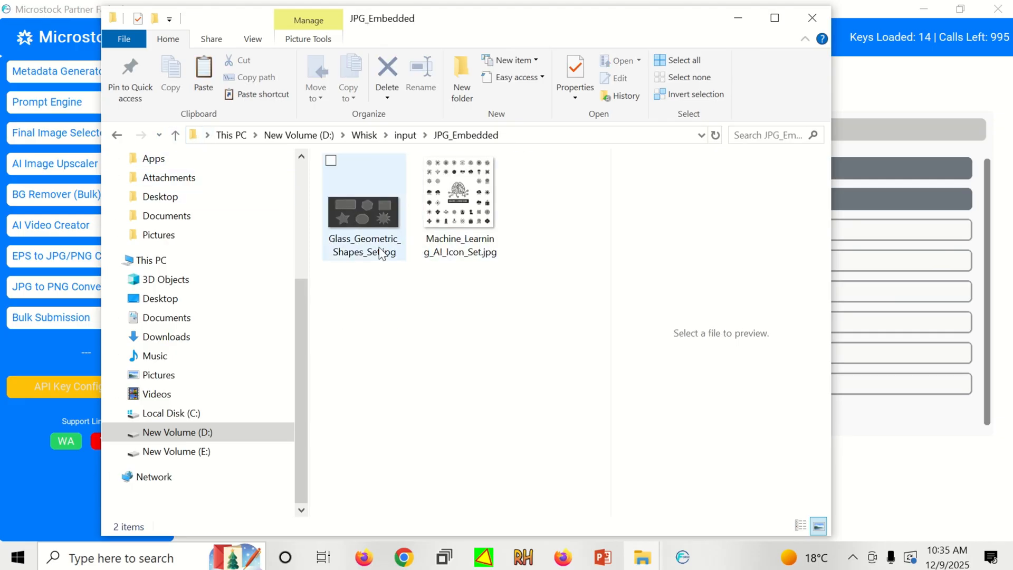
mouse_move(347, 247)
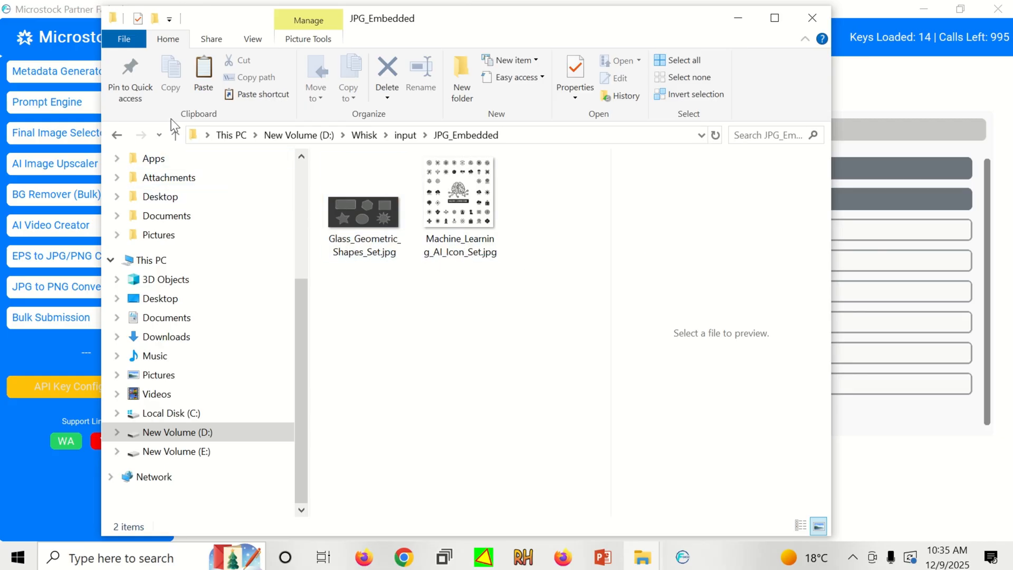
click(175, 135)
double_click(472, 201)
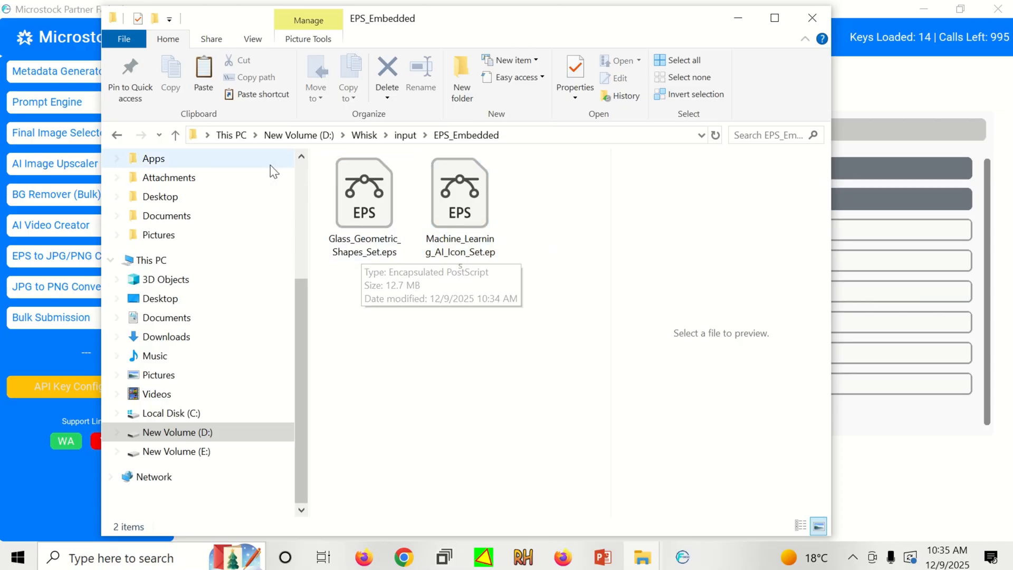
click(176, 135)
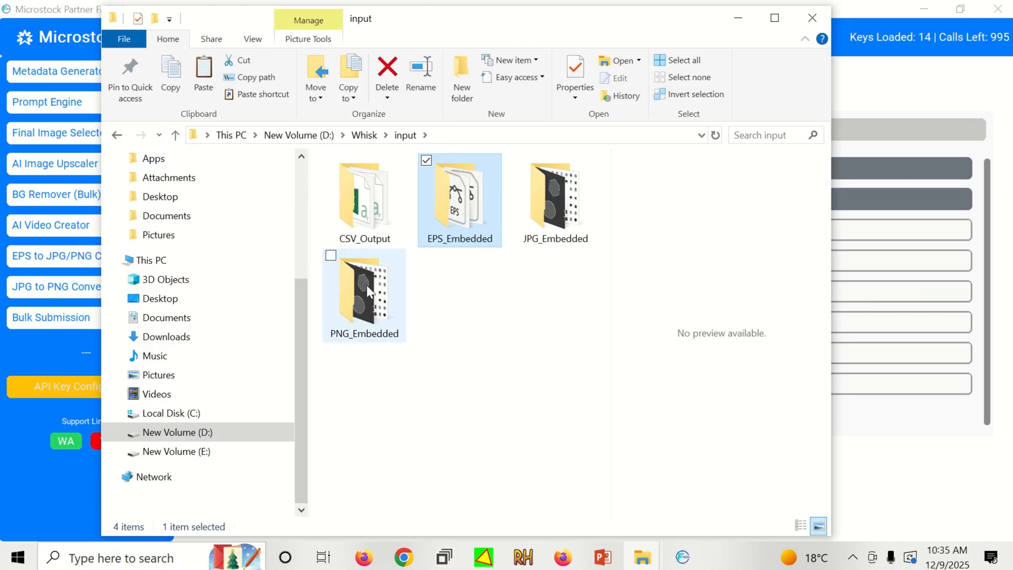
double_click(365, 290)
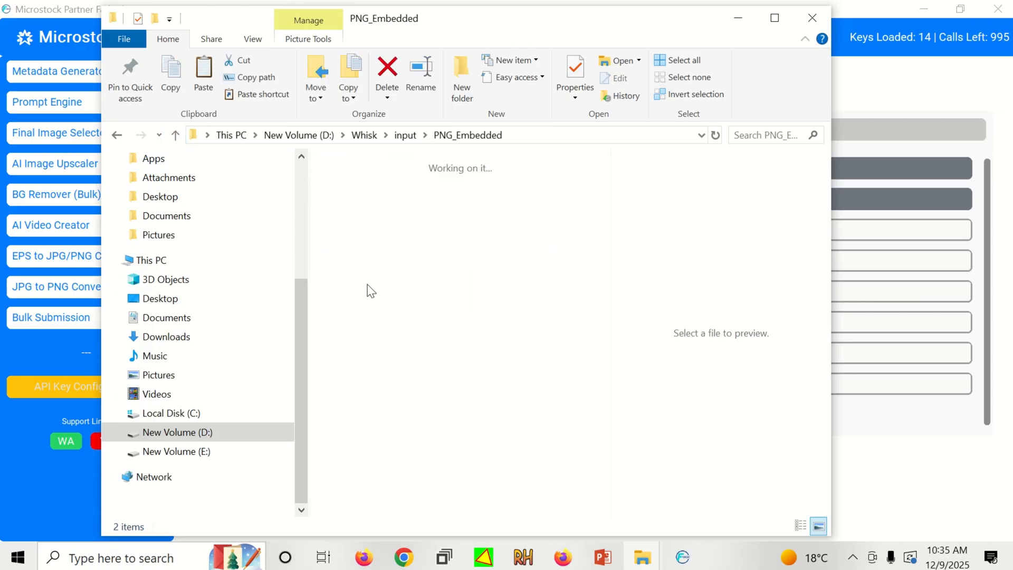
click(180, 136)
- Inspect the embedded title and tags of Glass_Geometric_Shapes_Set.jpg in the JPG_Embedded folder through its file properties
double_click(549, 211)
click(378, 229)
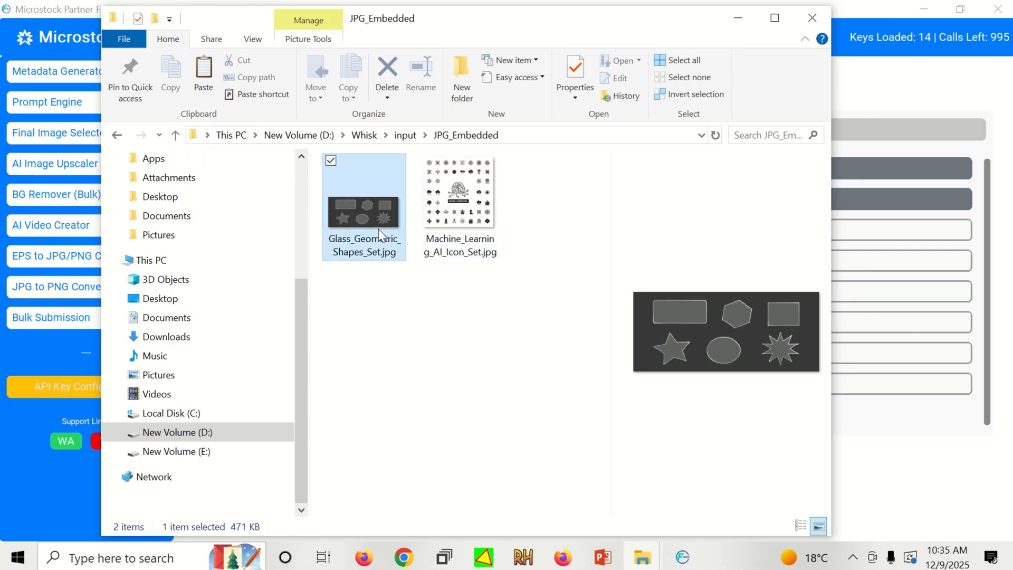
right_click(379, 229)
click(483, 533)
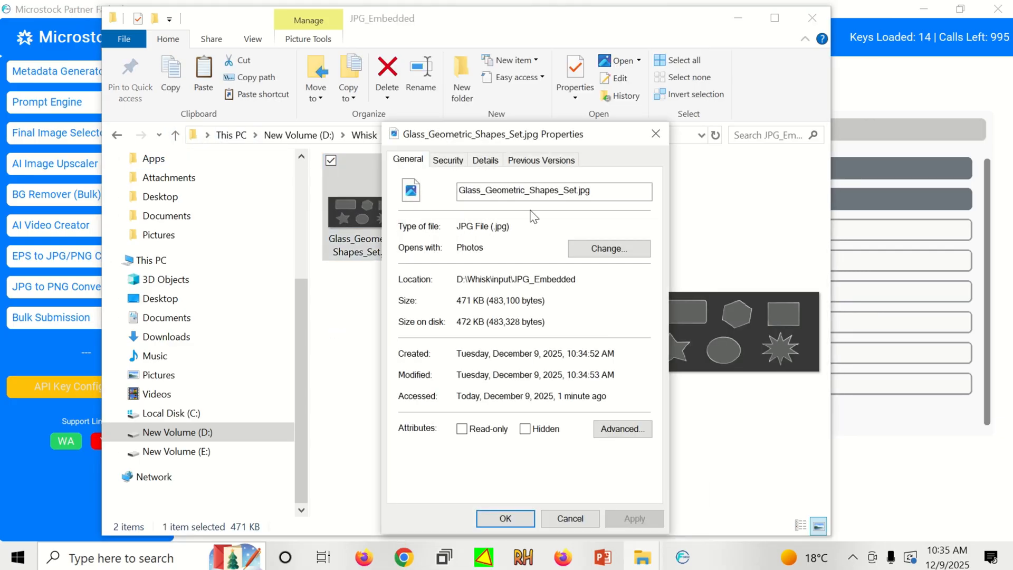
click(485, 160)
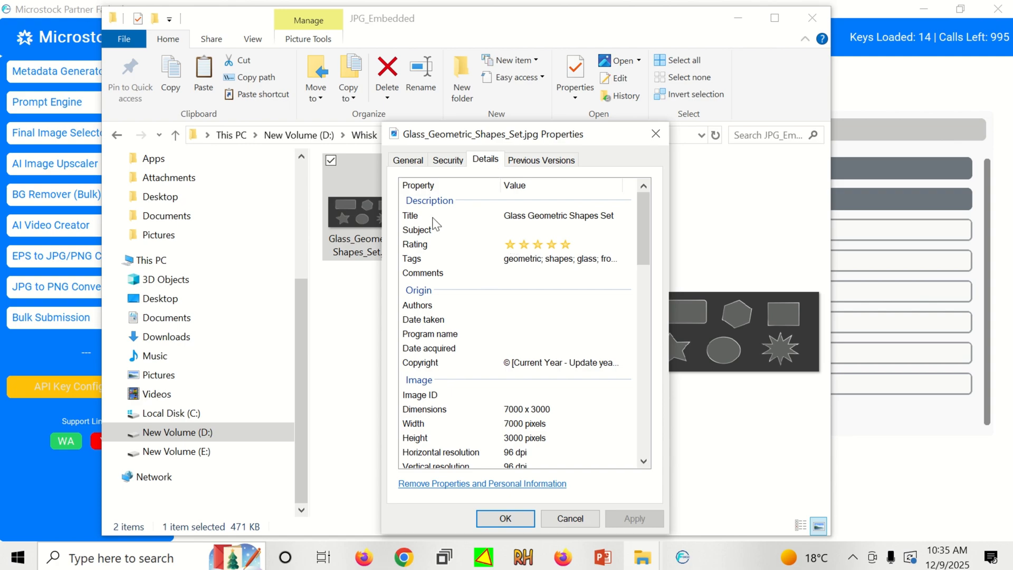
click(656, 133)
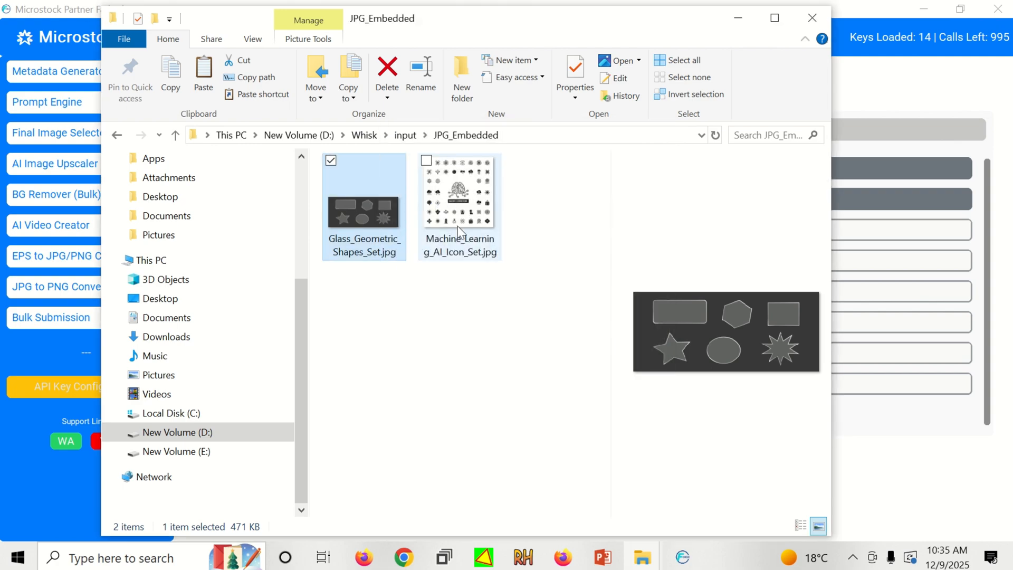
- Look through the Adobe Stock, Freepik and Shutterstock metadata files in the CSV_Output folder
click(176, 135)
double_click(363, 234)
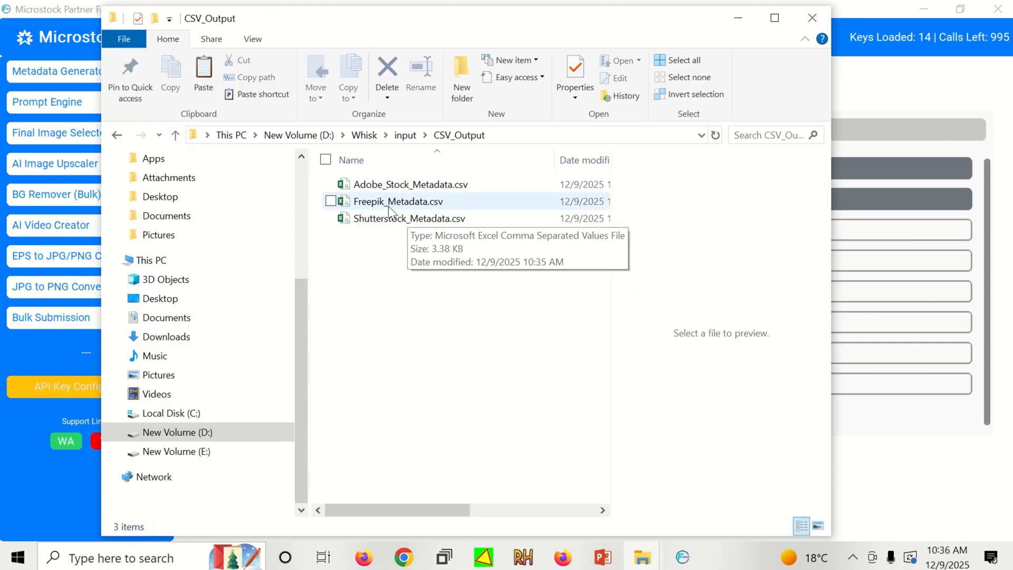
click(175, 135)
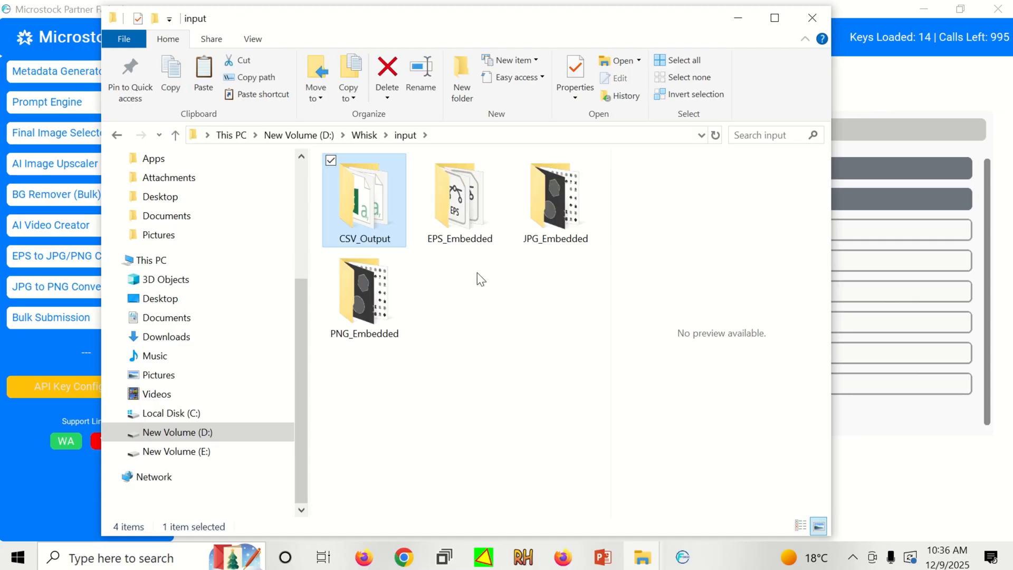
double_click(355, 221)
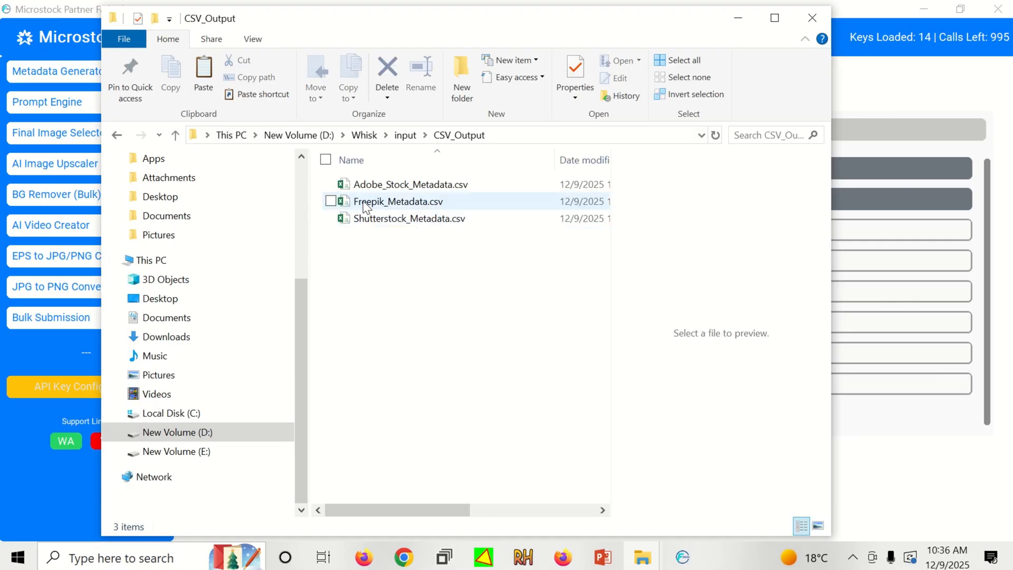
click(176, 136)
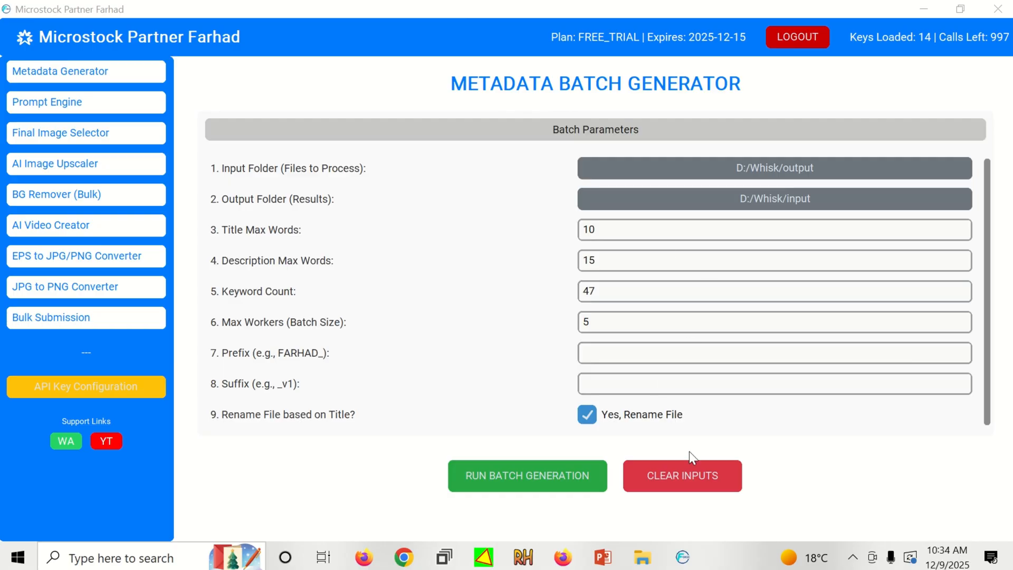
- Try to clear the batch parameters in the Metadata Batch Generator
click(678, 480)
click(586, 338)
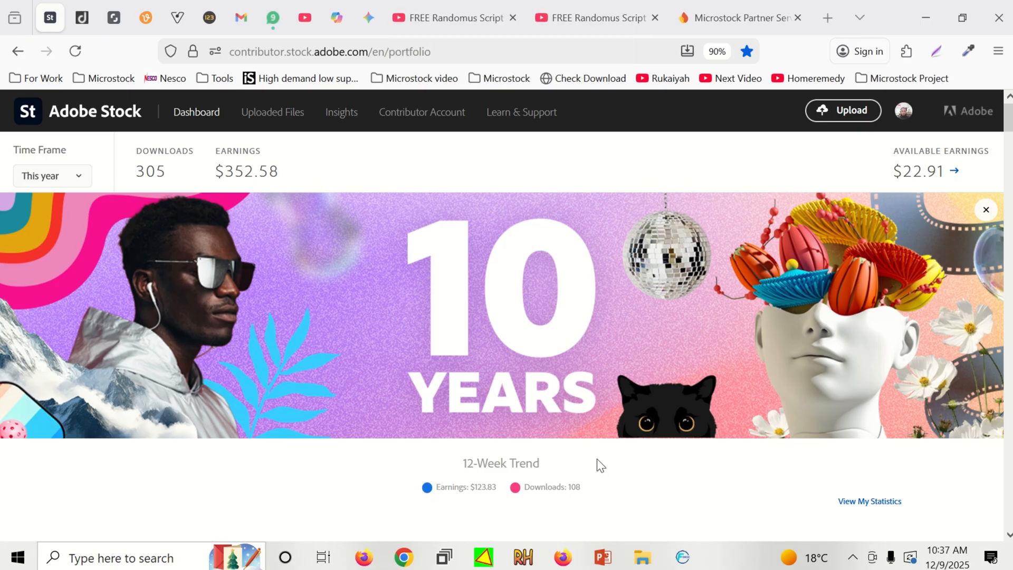
- Upload Machine_Learning_AI_Icon_Set.jpg from the JPG_Embedded folder in File Explorer to the Adobe Stock contributor site
mouse_move(643, 558)
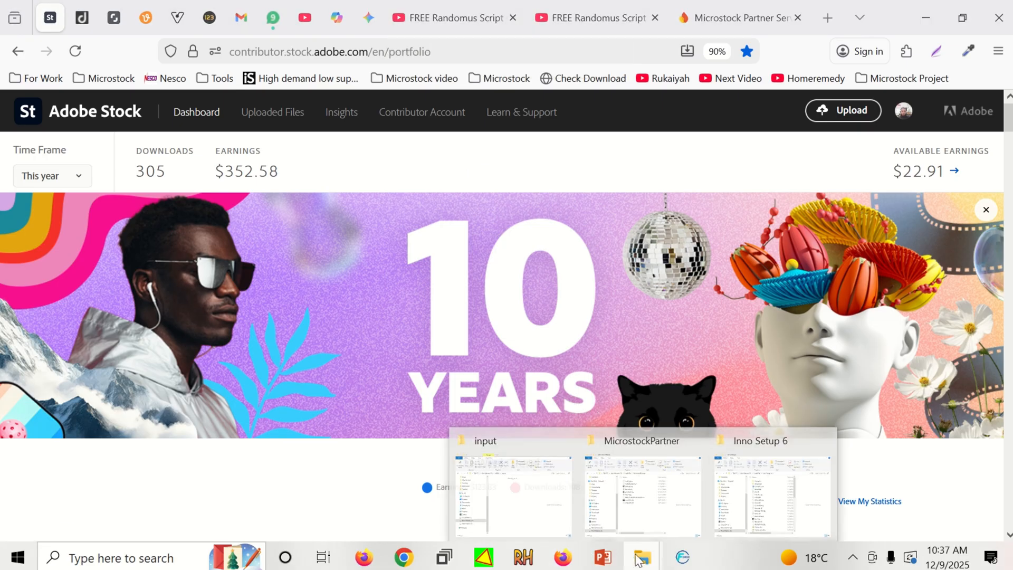
click(541, 492)
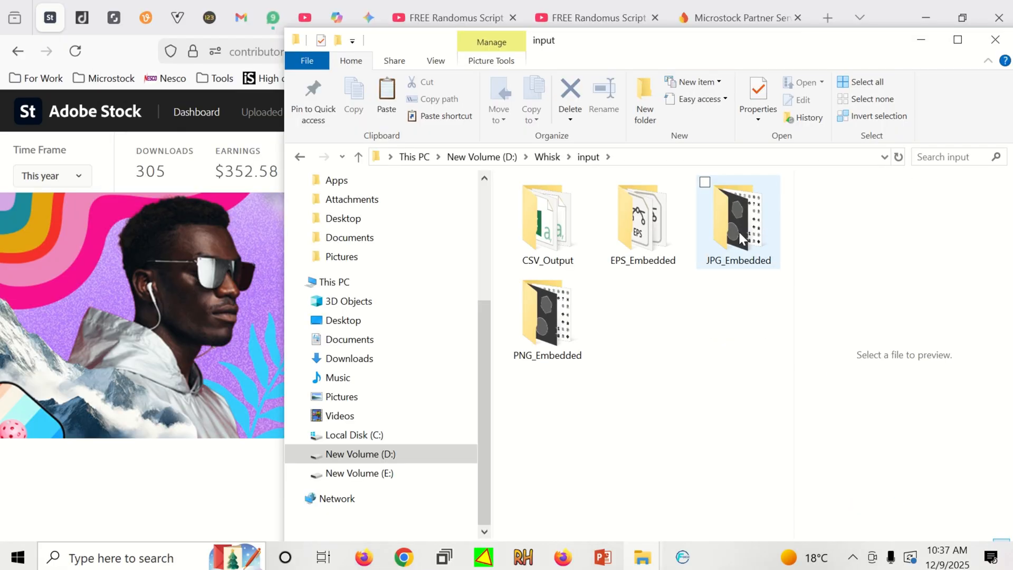
double_click(738, 230)
drag(626, 246, 113, 253)
- Upload Machine_Learning_AI_Icon_Set.eps from the EPS_Embedded folder to the Adobe Stock uploads page
click(359, 157)
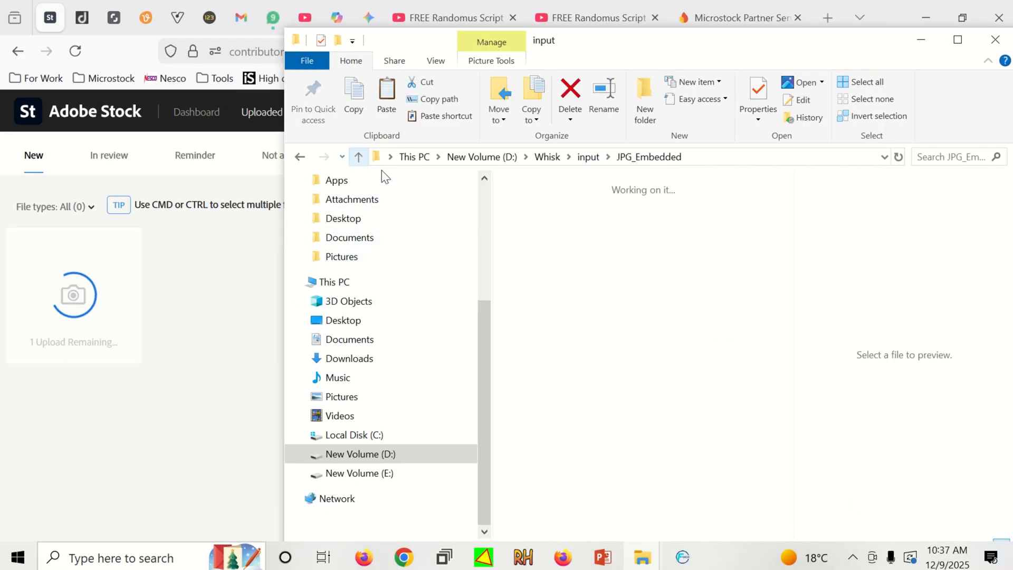
double_click(636, 235)
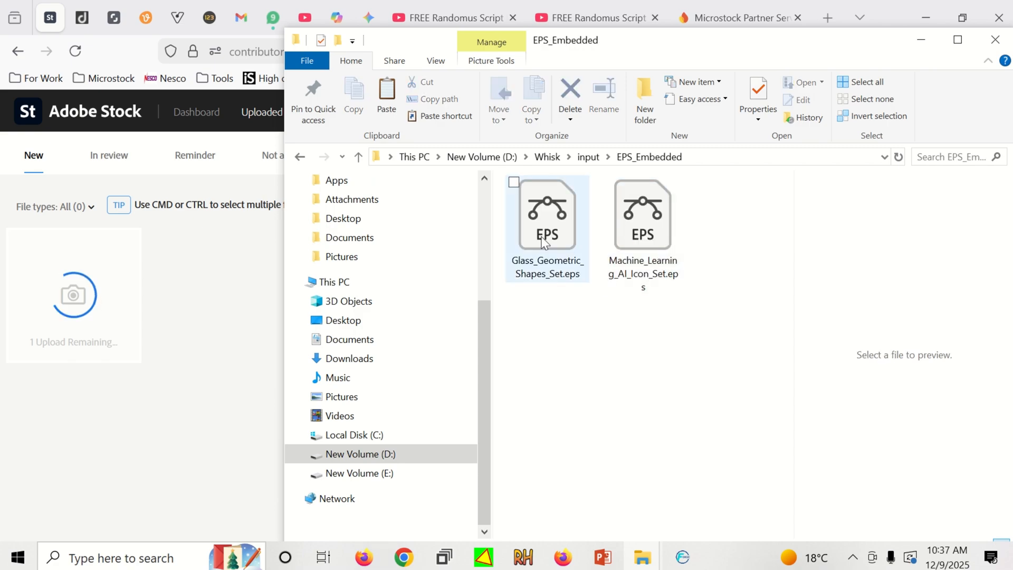
drag(648, 239, 189, 327)
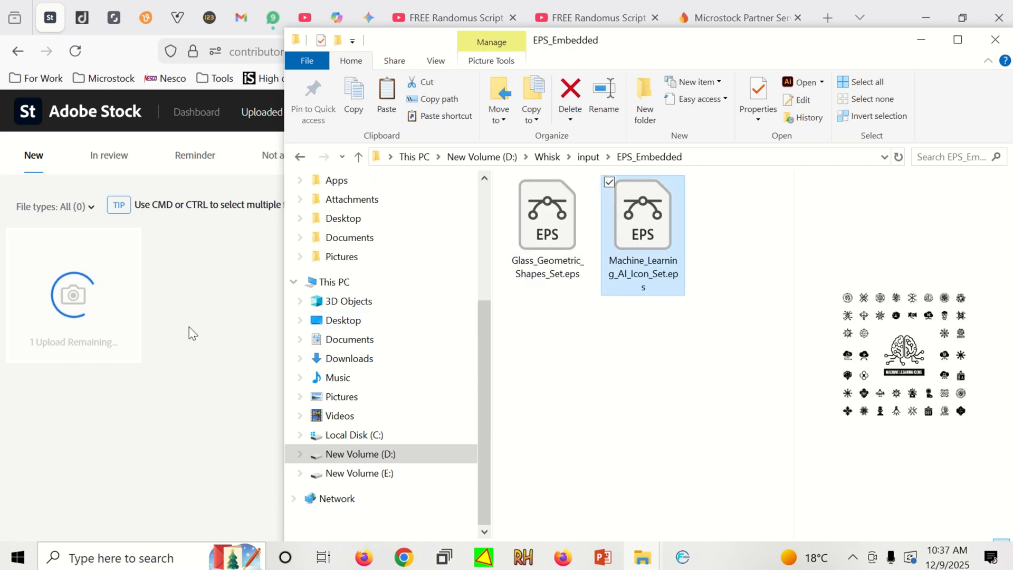
- Upload Machine_Learning_AI_Icon_Set.png from the PNG_Embedded folder to the Adobe Stock uploads page
click(359, 157)
double_click(545, 305)
click(640, 233)
drag(640, 239, 155, 315)
- Examine the category, title and keywords filled in for the uploaded icon set files on the Adobe Stock page
mouse_move(406, 26)
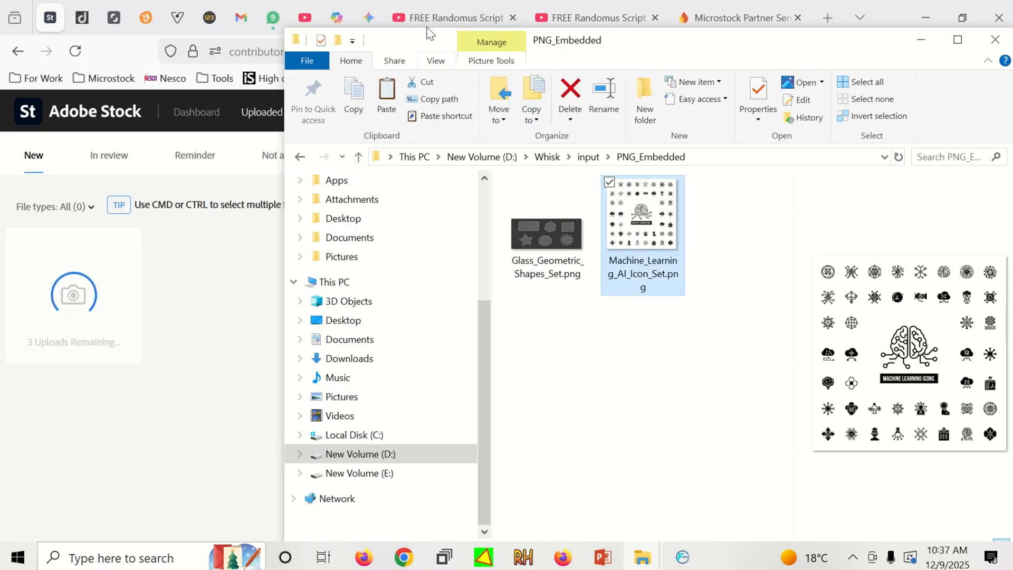
click(226, 379)
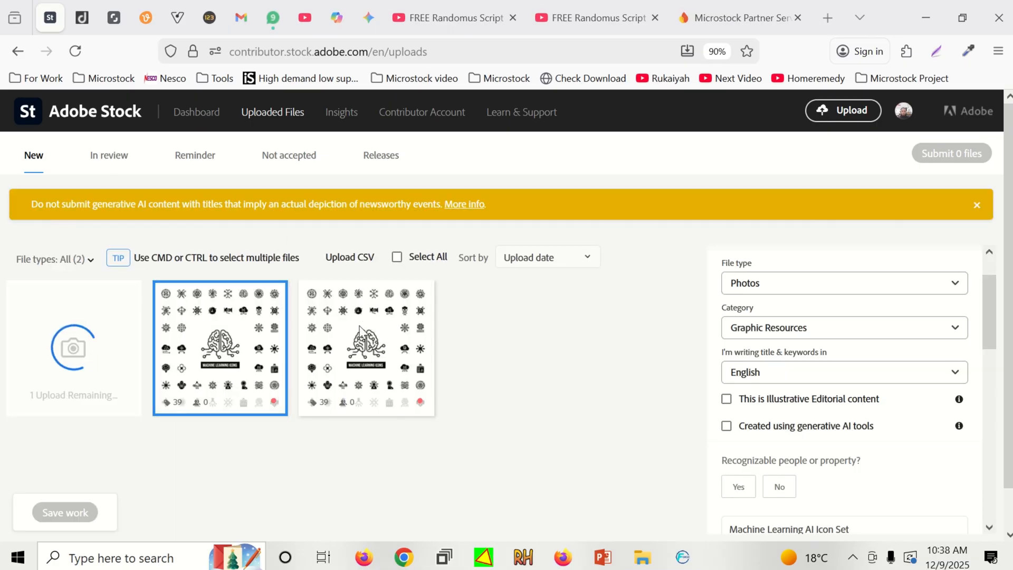
mouse_move(329, 337)
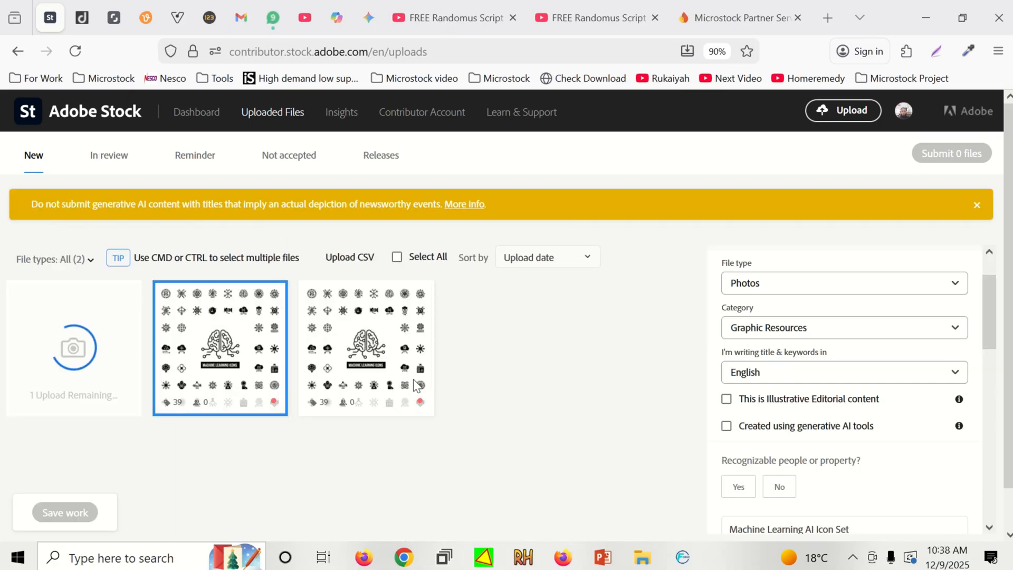
click(364, 359)
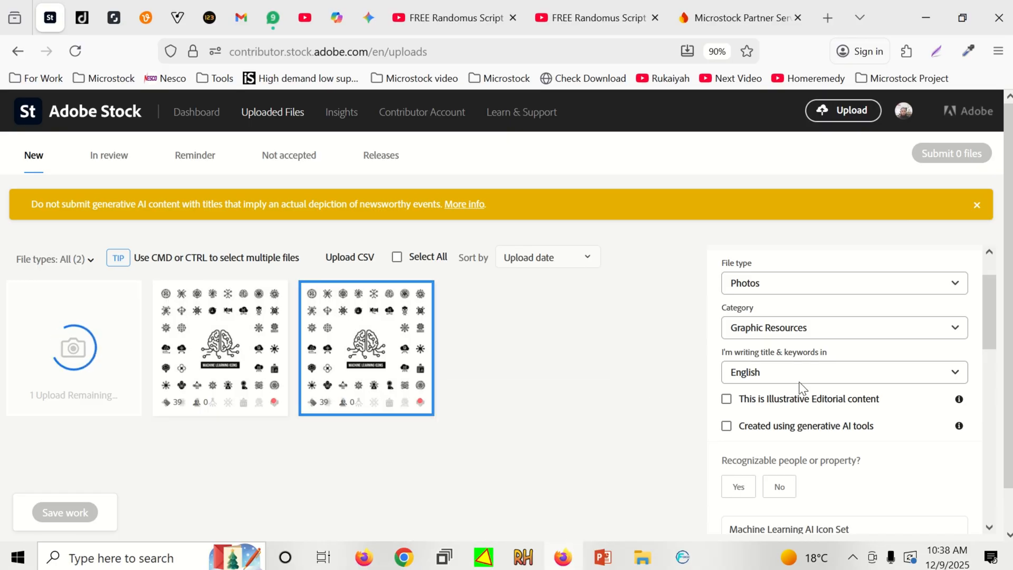
scroll(894, 378, down, 5)
scroll(904, 366, up, 3)
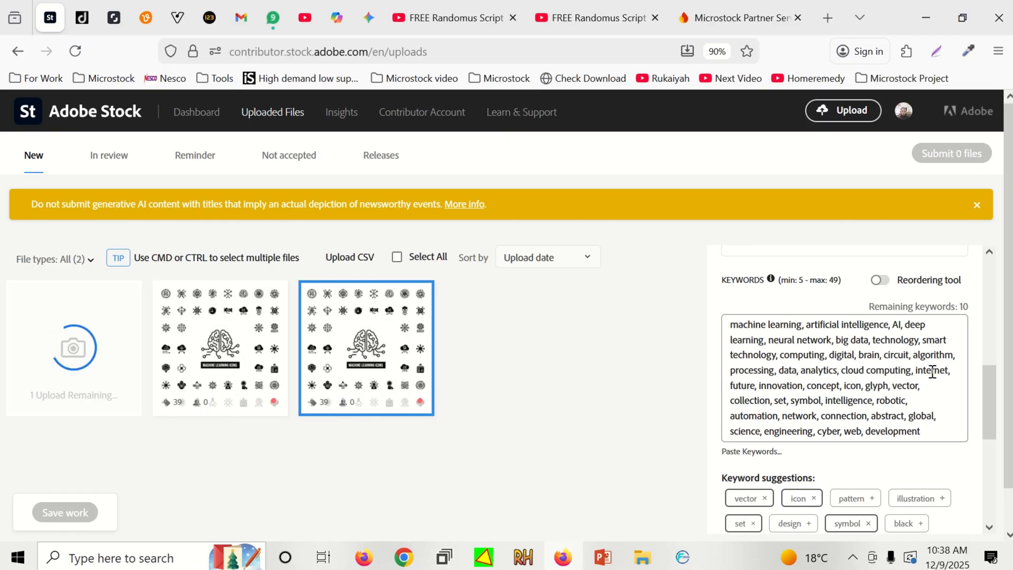
scroll(856, 325, down, 4)
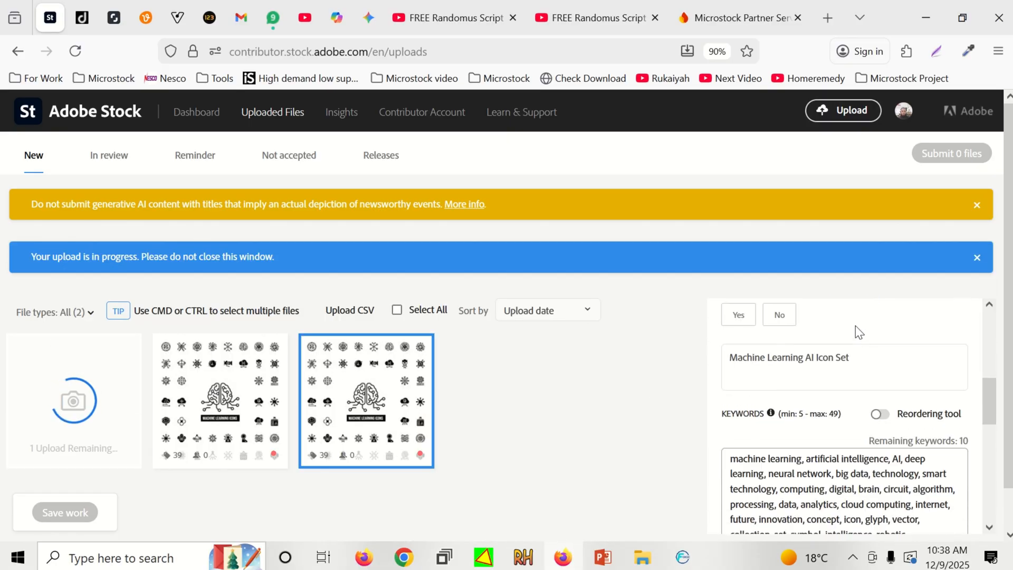
scroll(853, 330, up, 3)
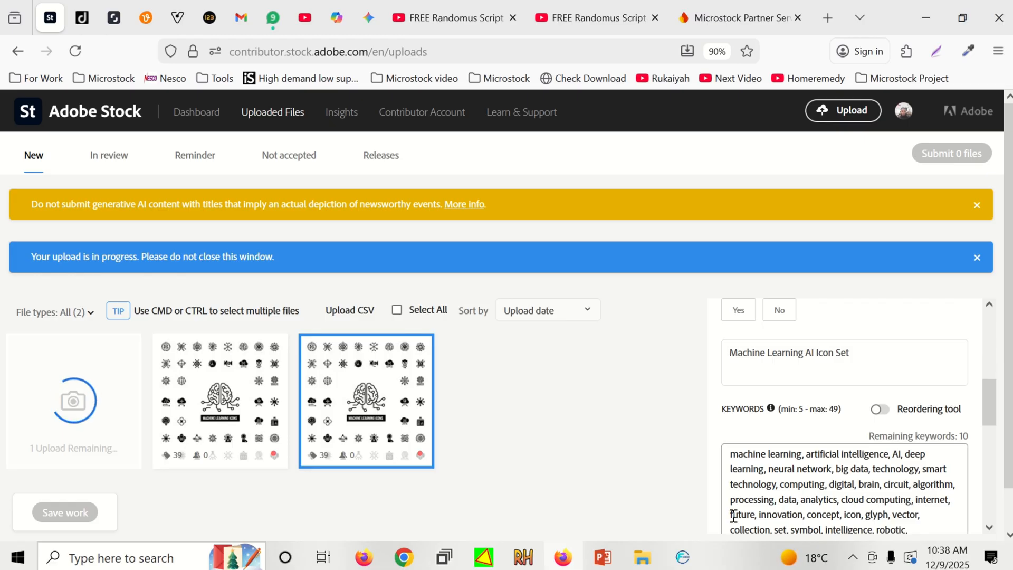
- Compare the title word limit and keyword count set in Microstock Partner with the selected upload's title and keywords on Adobe Stock
click(684, 558)
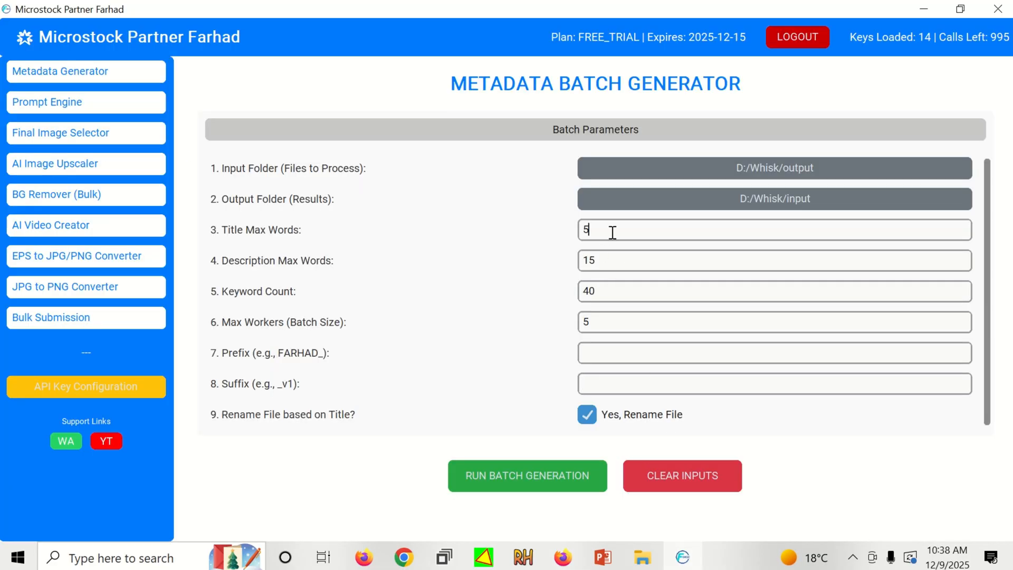
click(923, 9)
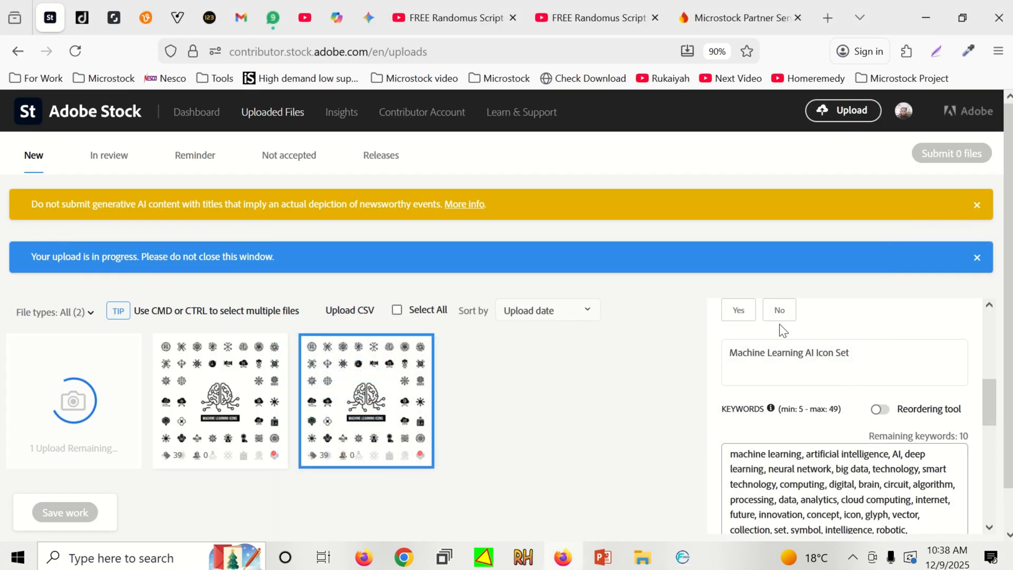
scroll(881, 446, down, 3)
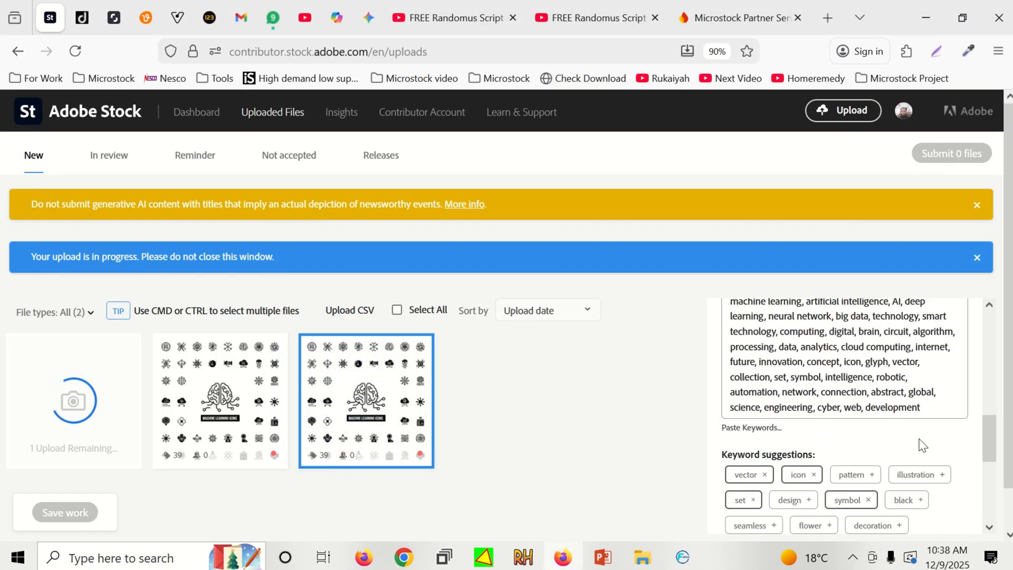
scroll(862, 414, up, 3)
scroll(854, 403, up, 5)
scroll(832, 414, down, 3)
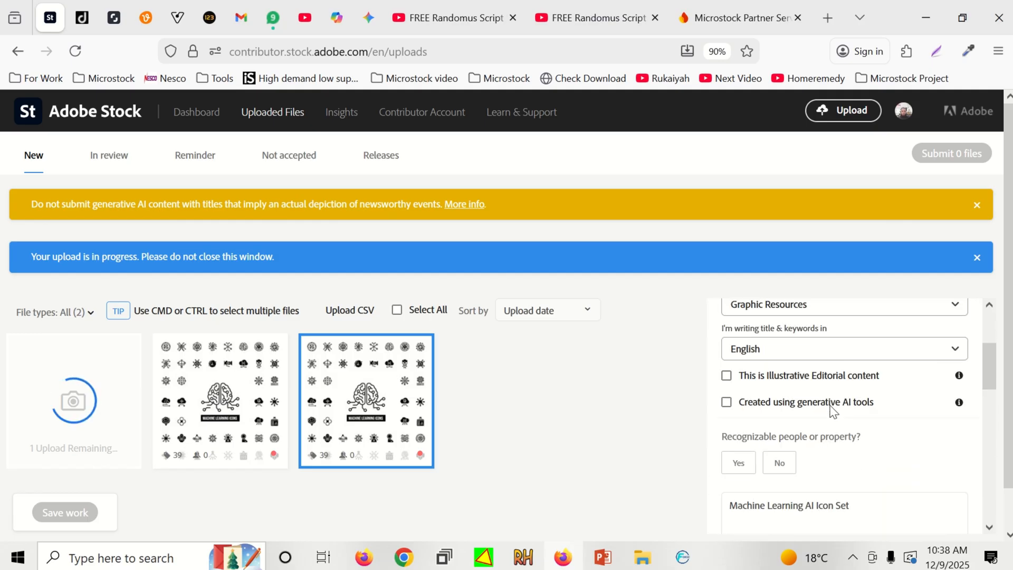
- Check the original file name and extension of the first uploaded icon set thumbnail on the Adobe Stock page
click(277, 411)
scroll(876, 373, up, 3)
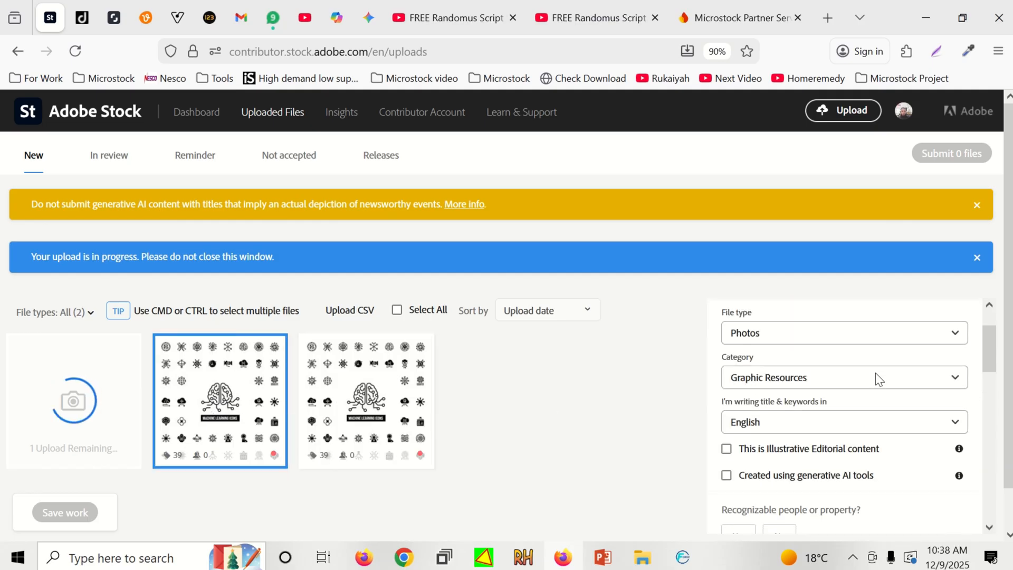
scroll(875, 372, down, 5)
scroll(904, 396, down, 5)
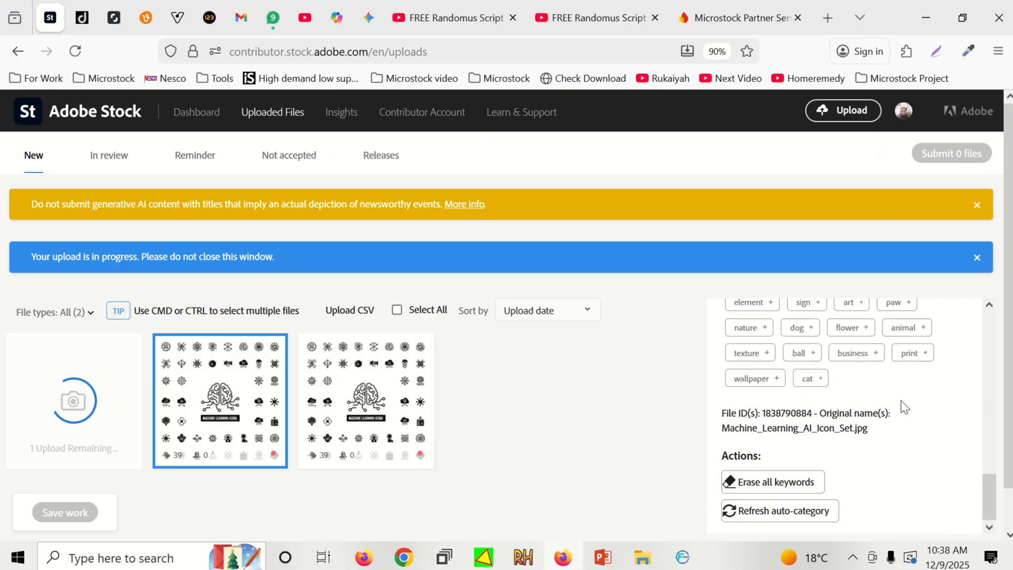
double_click(861, 386)
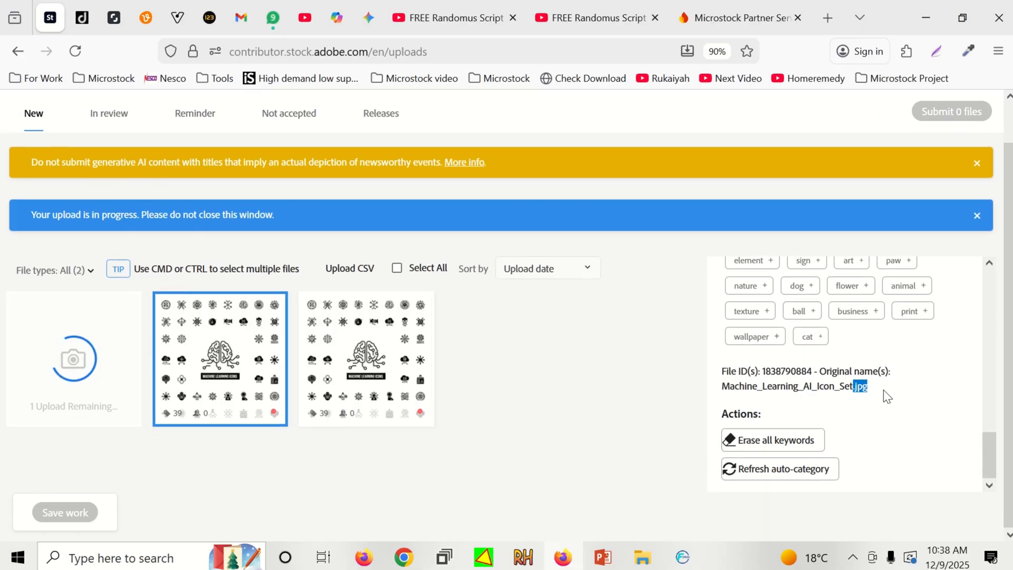
- Set the file type of both uploaded icon set files to Illustrations and dismiss the EPS upload error notice
click(885, 396)
scroll(884, 394, up, 5)
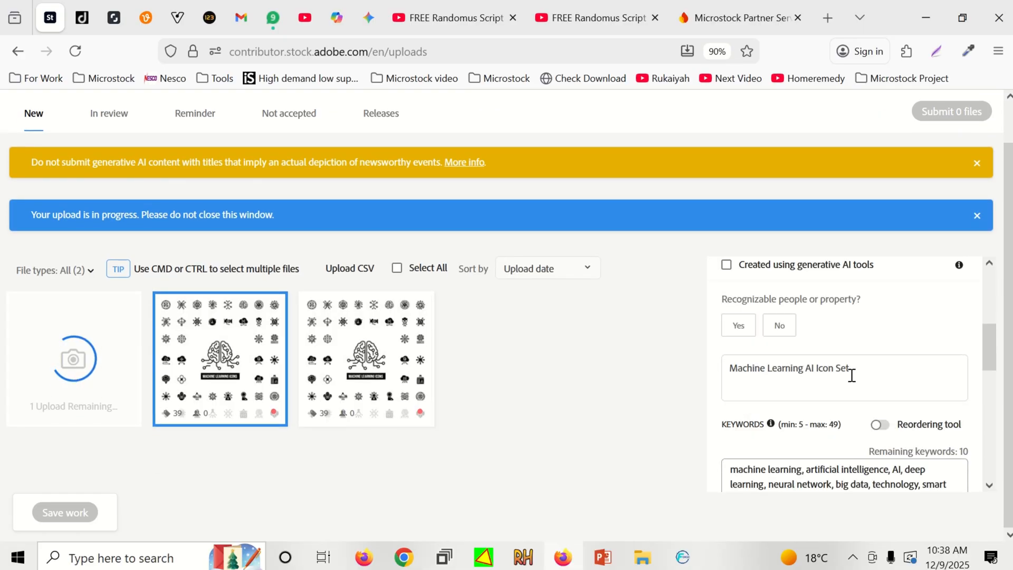
scroll(866, 373, up, 5)
scroll(549, 346, up, 2)
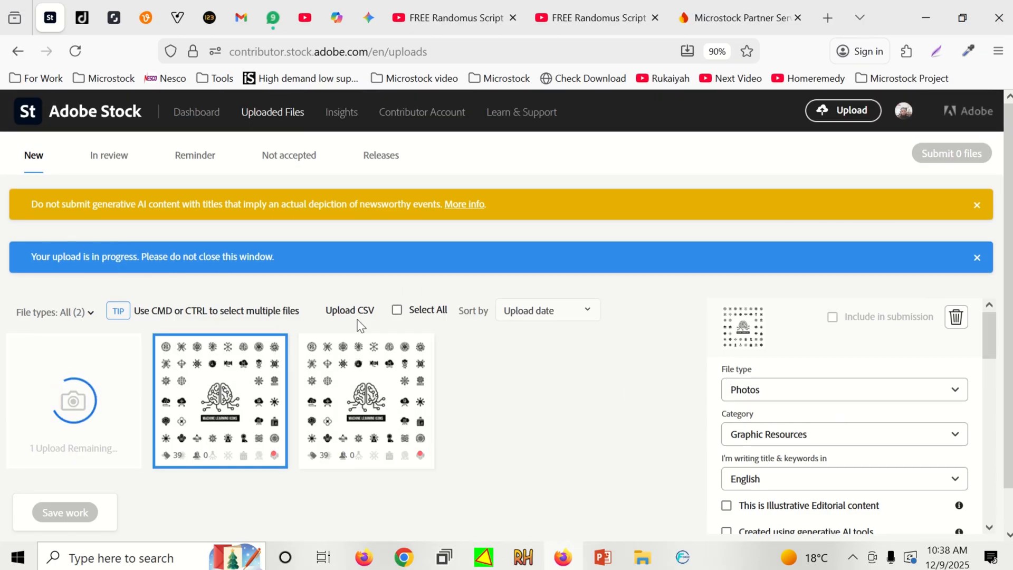
click(396, 311)
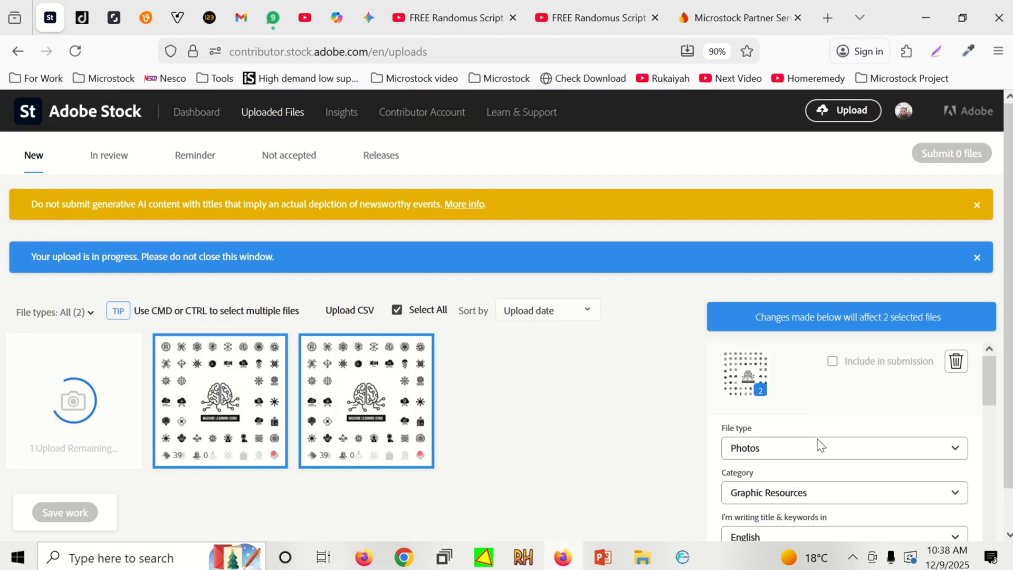
click(799, 447)
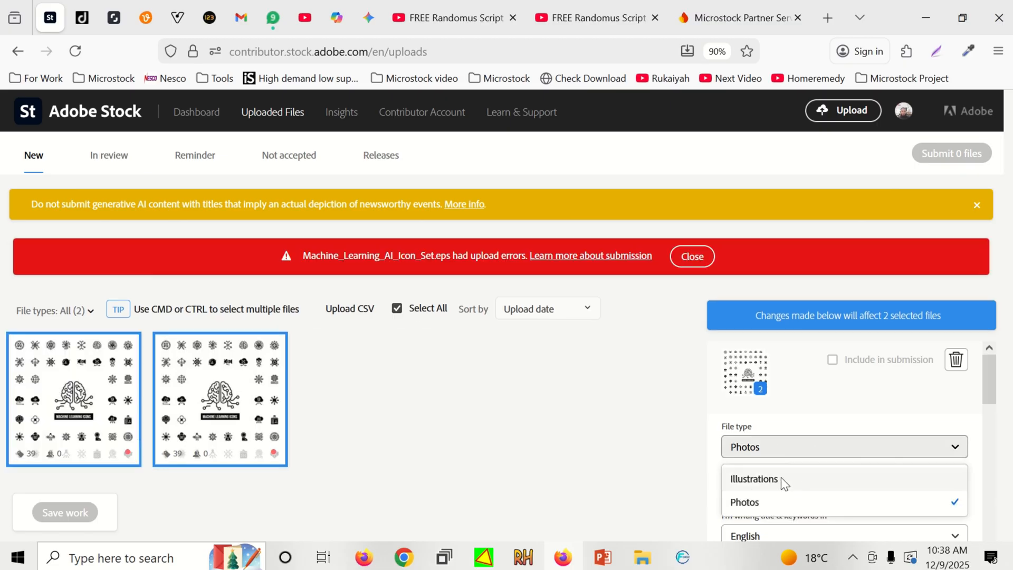
click(782, 477)
scroll(793, 388, down, 3)
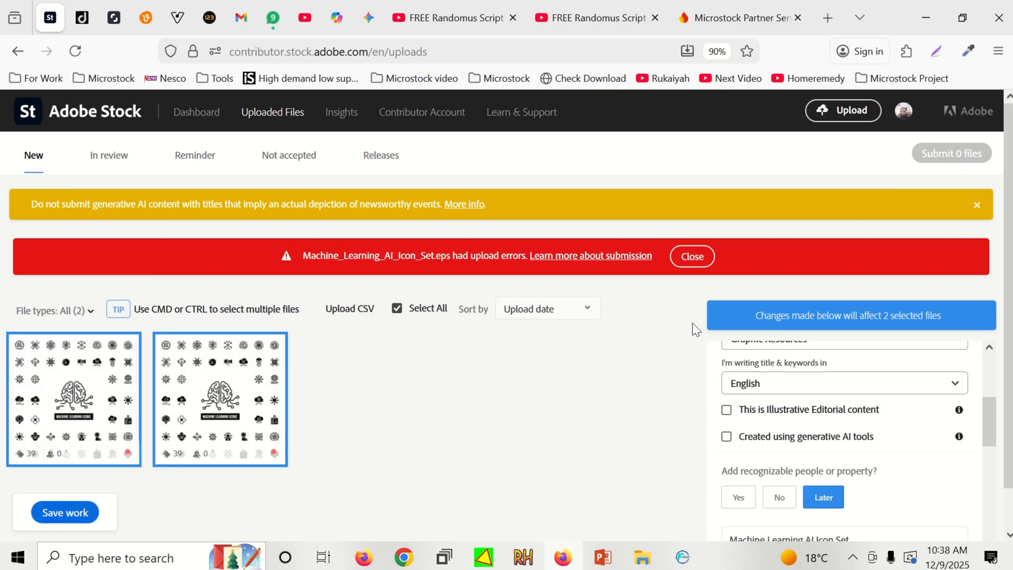
click(688, 259)
scroll(939, 378, up, 2)
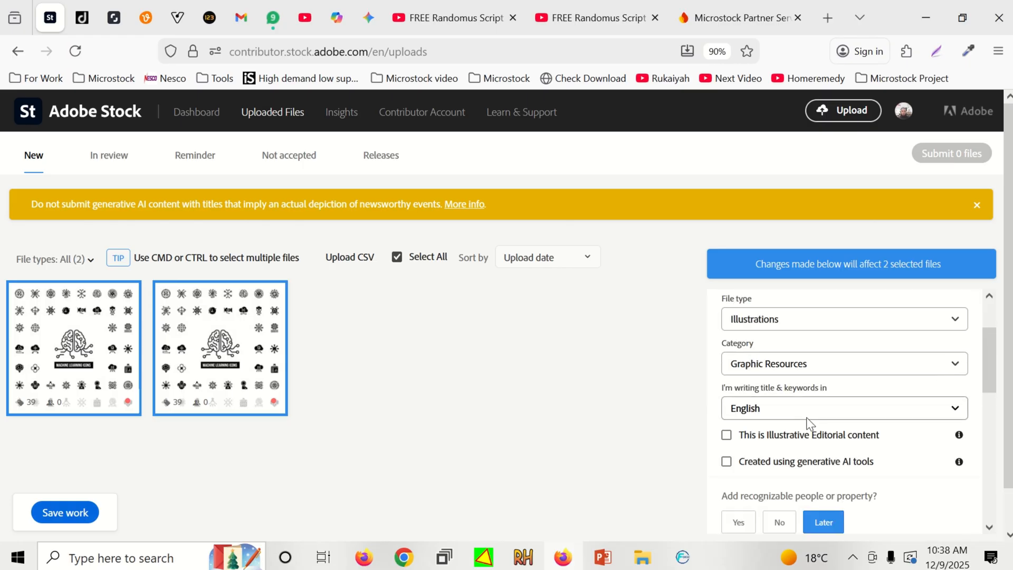
- Mark both selected files as created using generative AI tools with fictional people and property, and save the work
click(727, 462)
scroll(865, 438, down, 3)
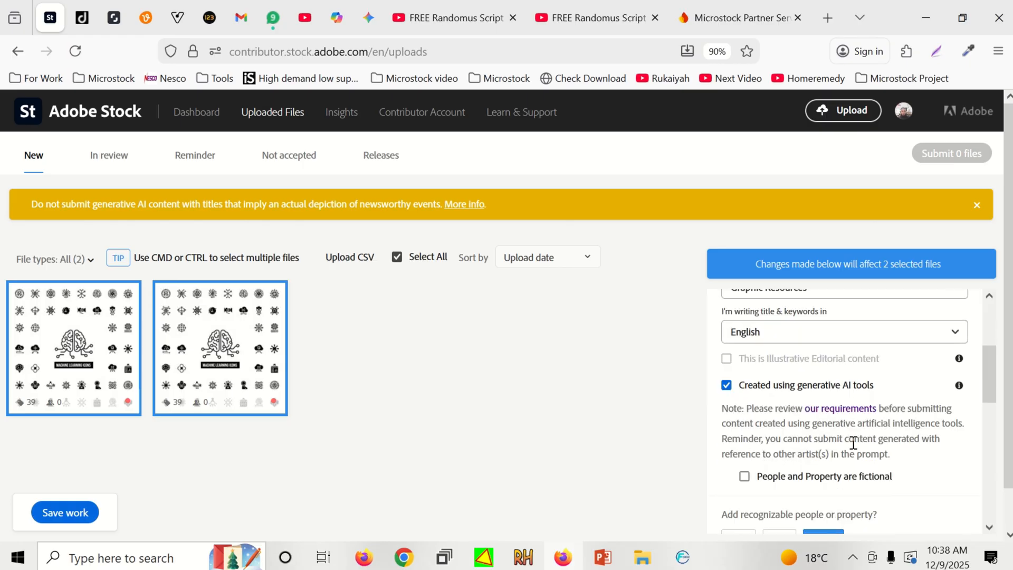
click(744, 401)
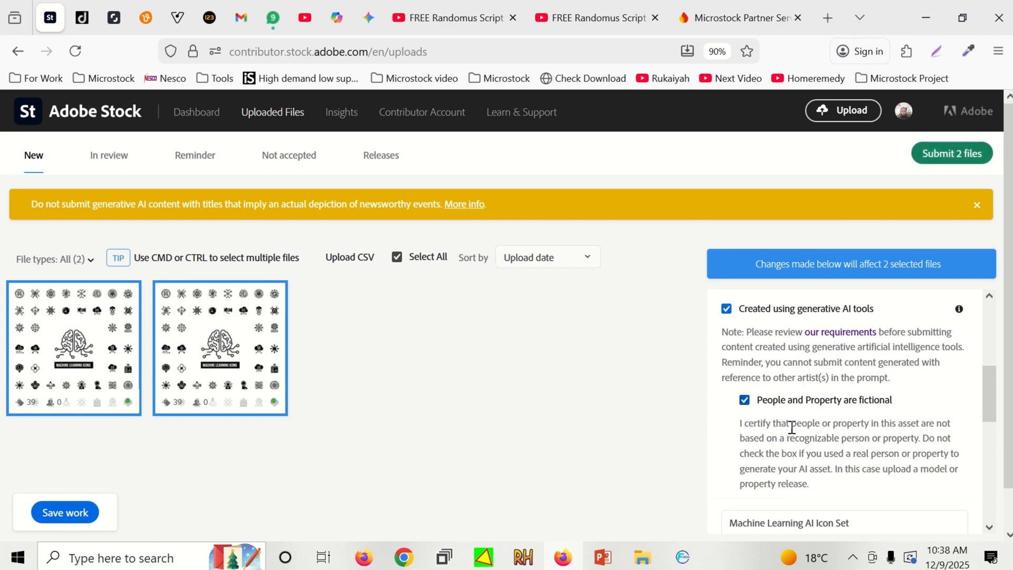
scroll(807, 422, down, 3)
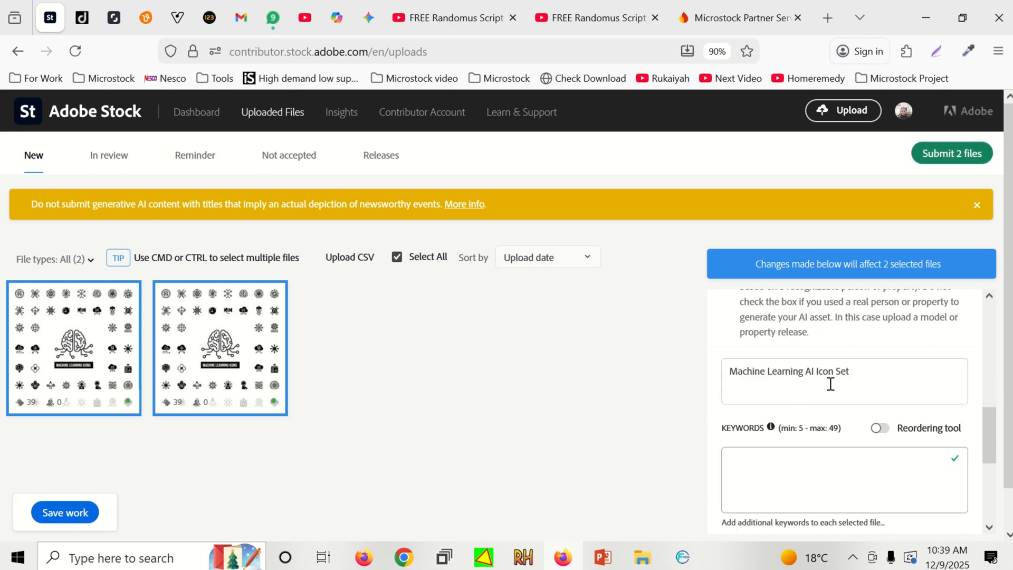
scroll(823, 388, up, 3)
click(745, 400)
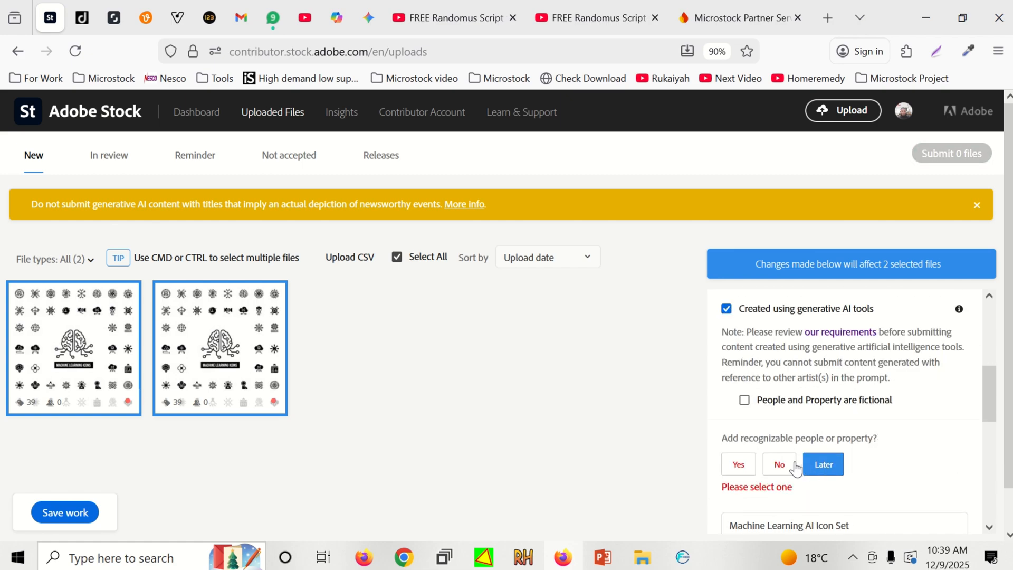
click(790, 466)
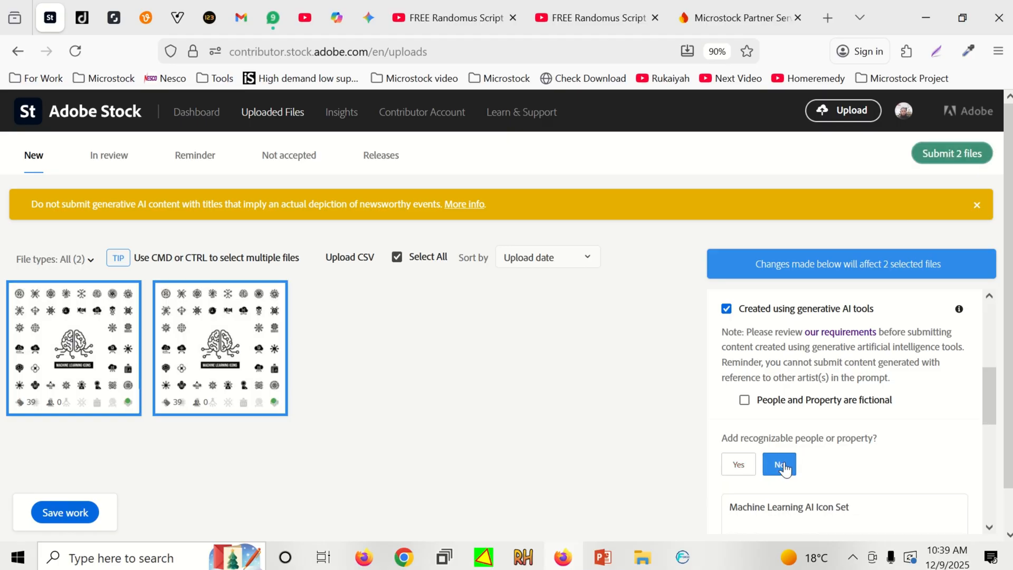
click(745, 400)
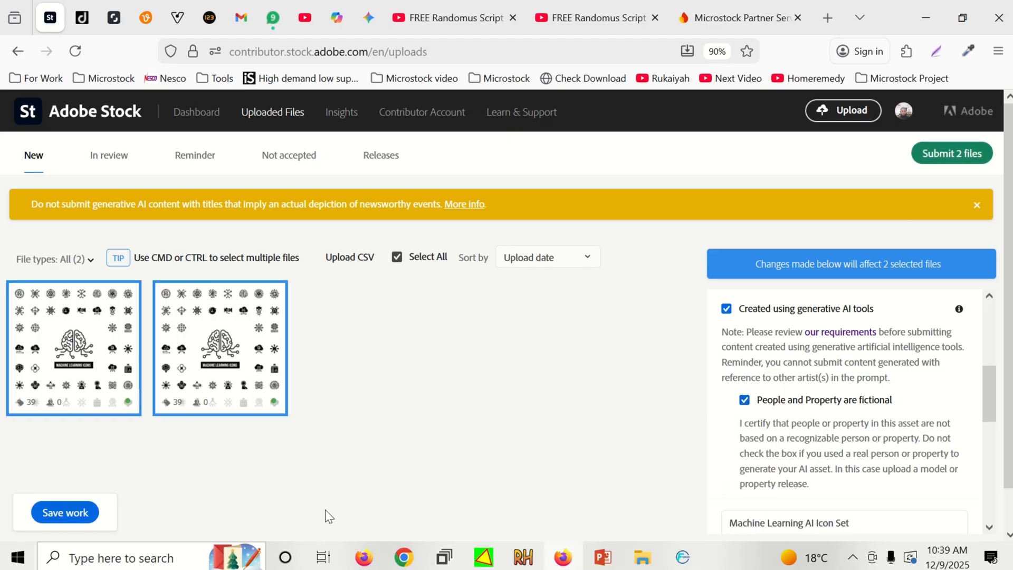
click(78, 514)
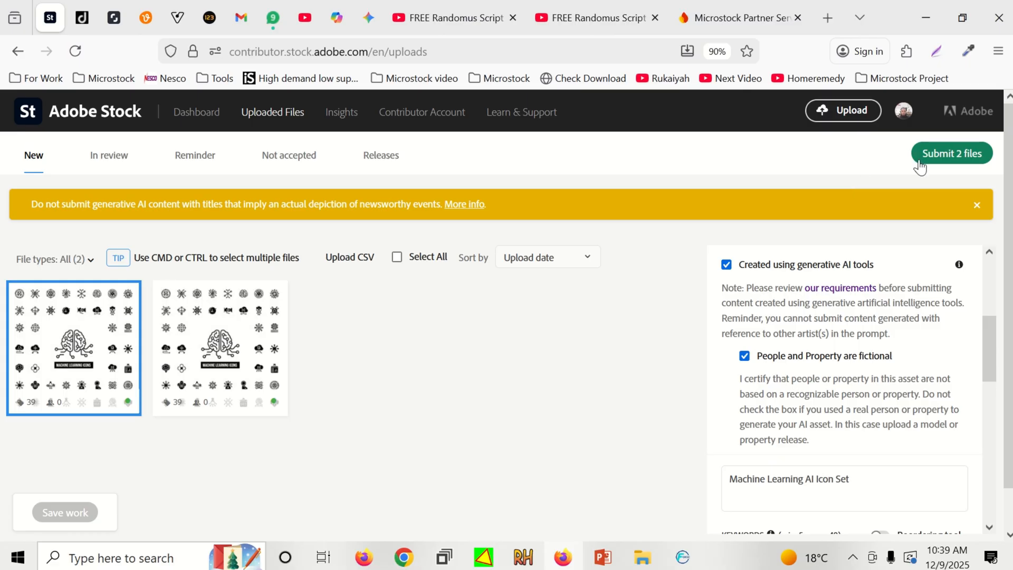
- Review the saved file type, category and generative AI settings of both uploaded icon set files
scroll(939, 356, up, 4)
scroll(948, 348, down, 5)
scroll(944, 368, up, 5)
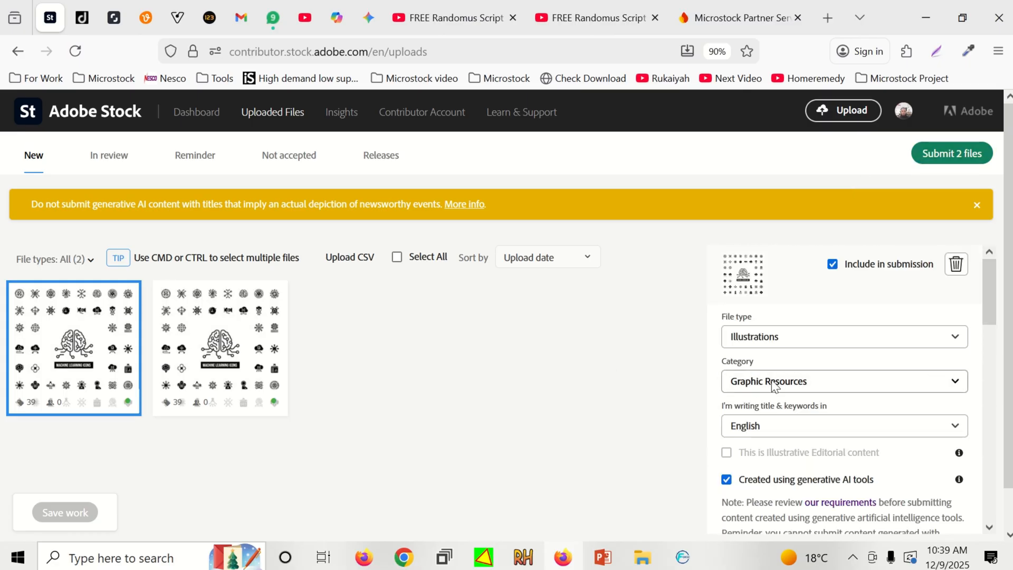
click(227, 344)
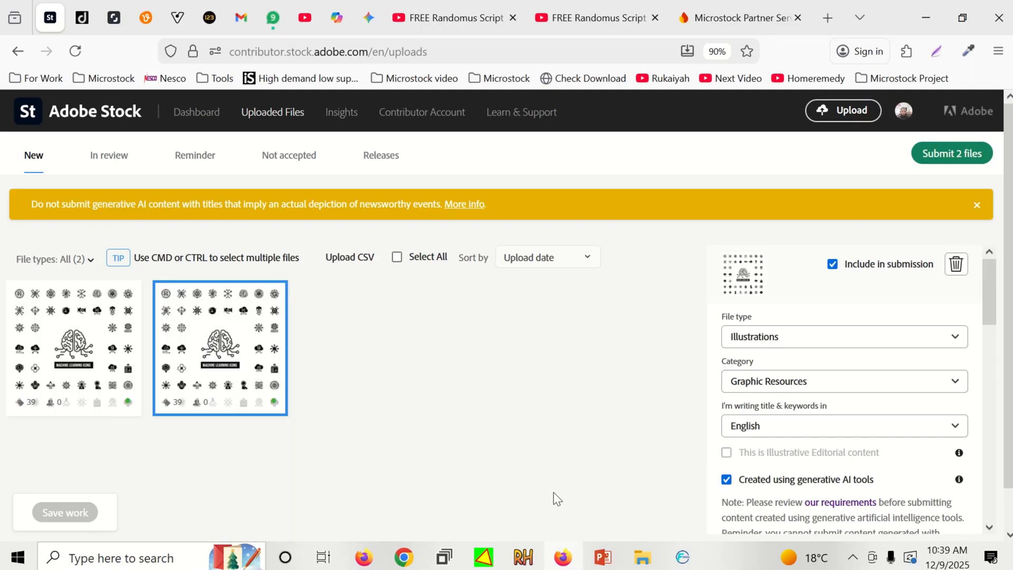
- Upload Machine_Learning_AI_Icon_Set.eps again from the EPS_Embedded folder to the Adobe Stock uploads page
key(alt+Tab)
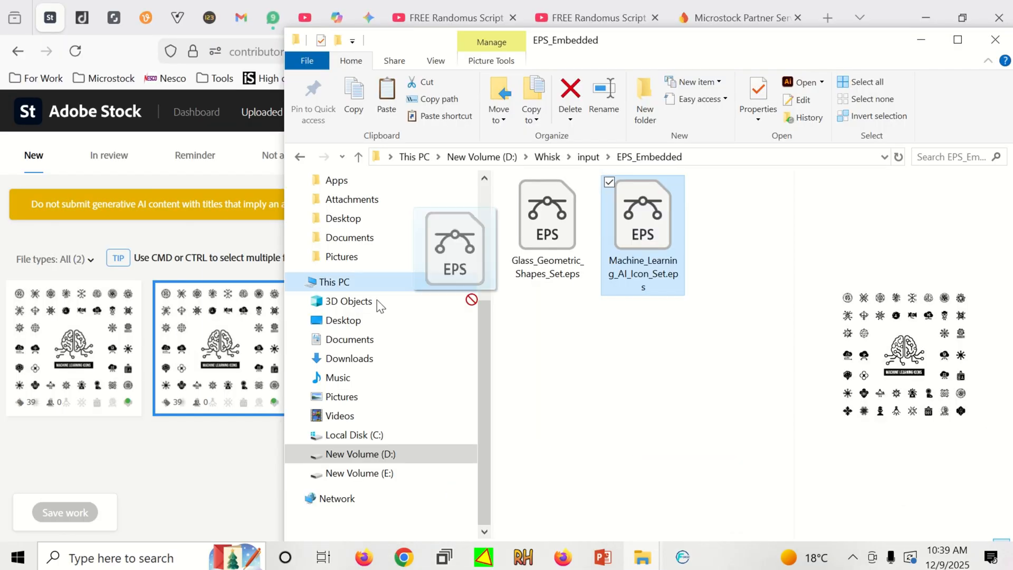
drag(378, 303, 90, 373)
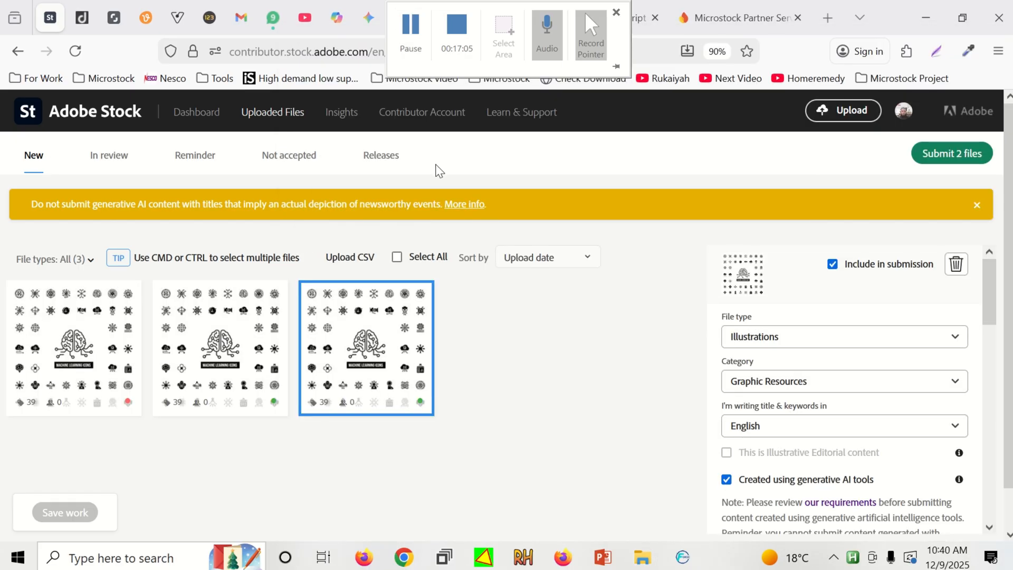
- Examine the file type, title and keywords filled in for the newly uploaded EPS file
click(100, 353)
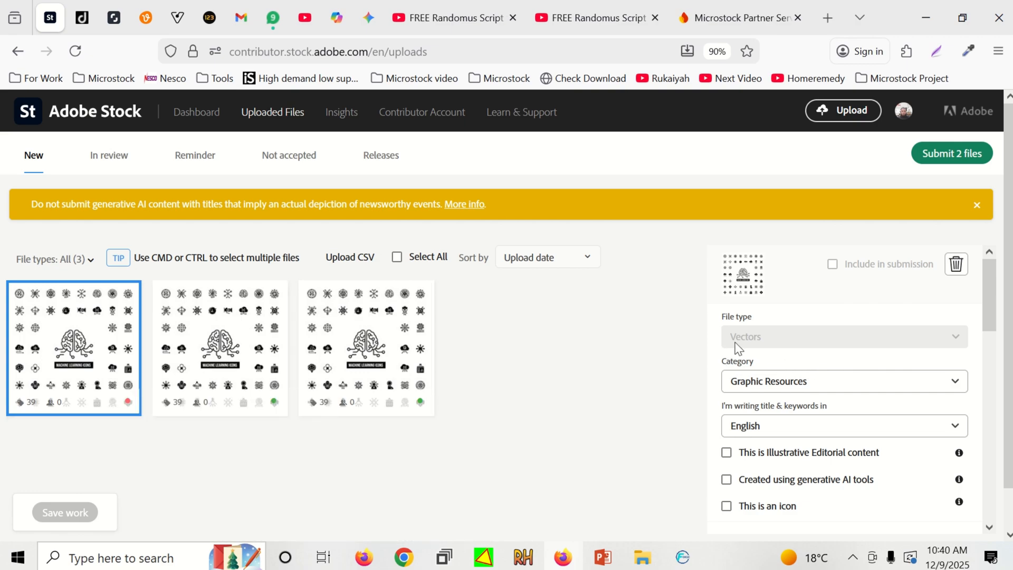
scroll(881, 384, down, 1)
scroll(890, 391, down, 7)
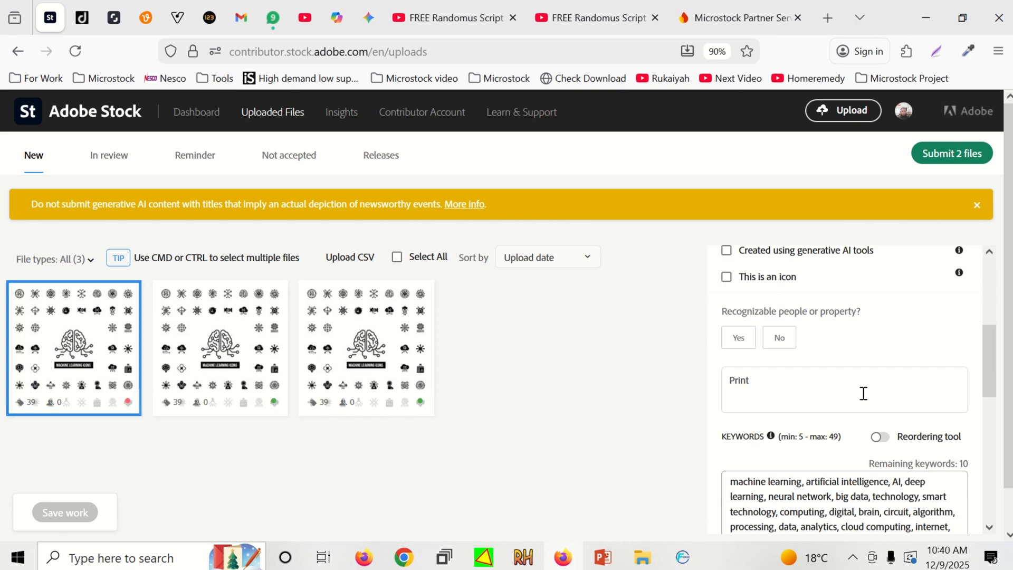
double_click(733, 318)
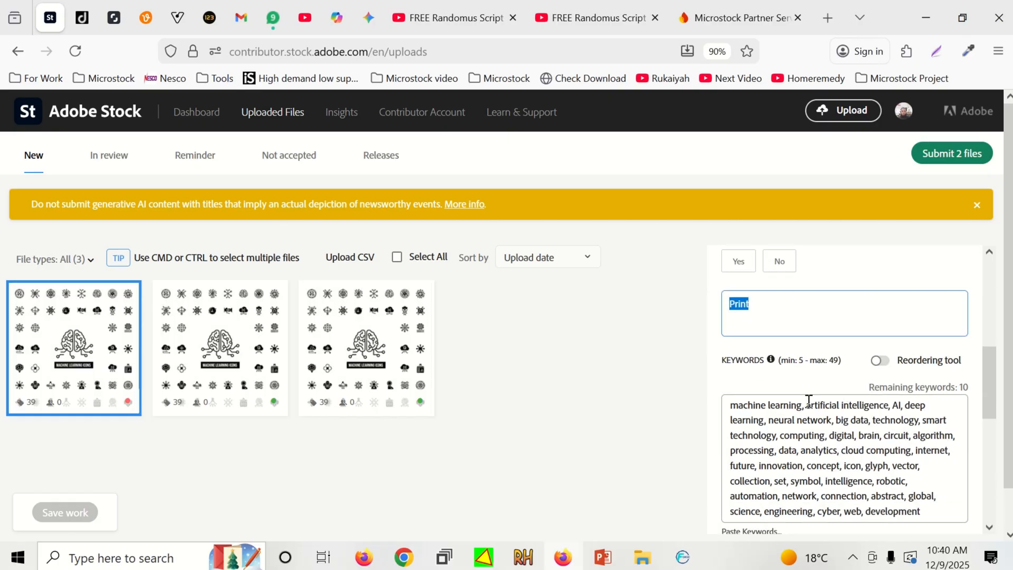
scroll(946, 383, down, 2)
scroll(794, 391, up, 4)
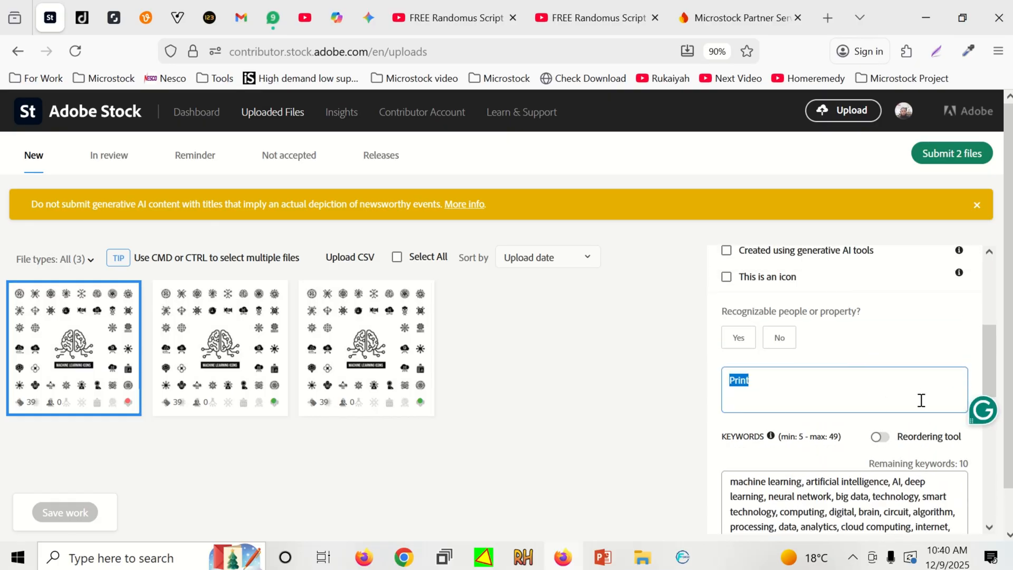
scroll(922, 400, down, 2)
scroll(863, 429, up, 3)
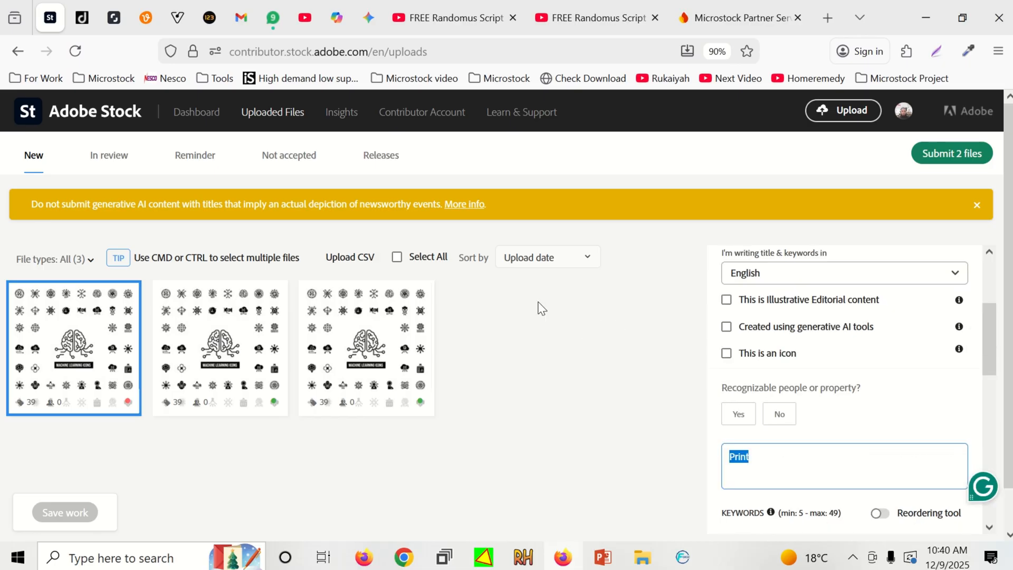
- Upload Adobe_Stock_Metadata.csv from the CSV_Output folder to apply its metadata to the uploaded files
click(348, 259)
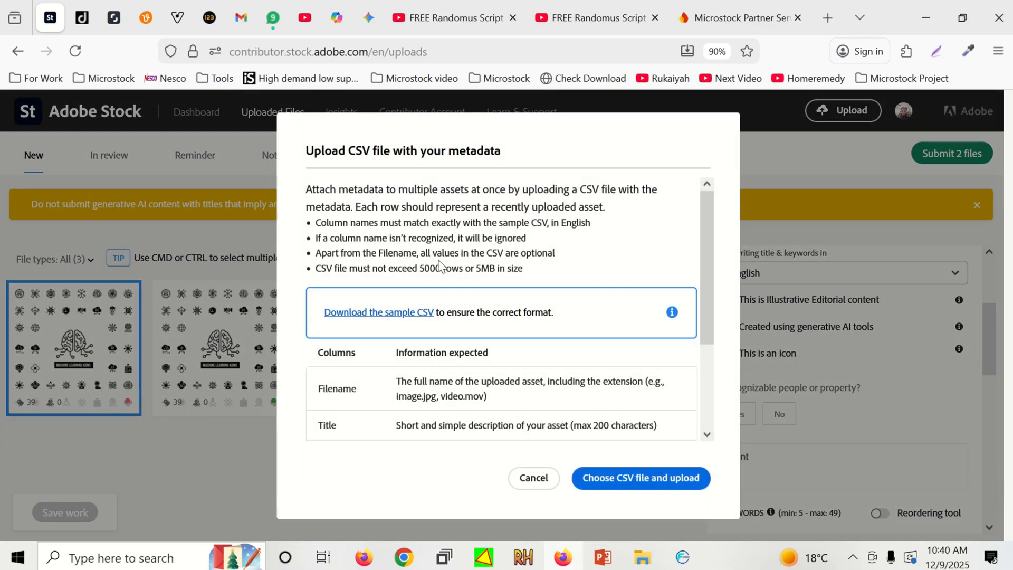
click(636, 478)
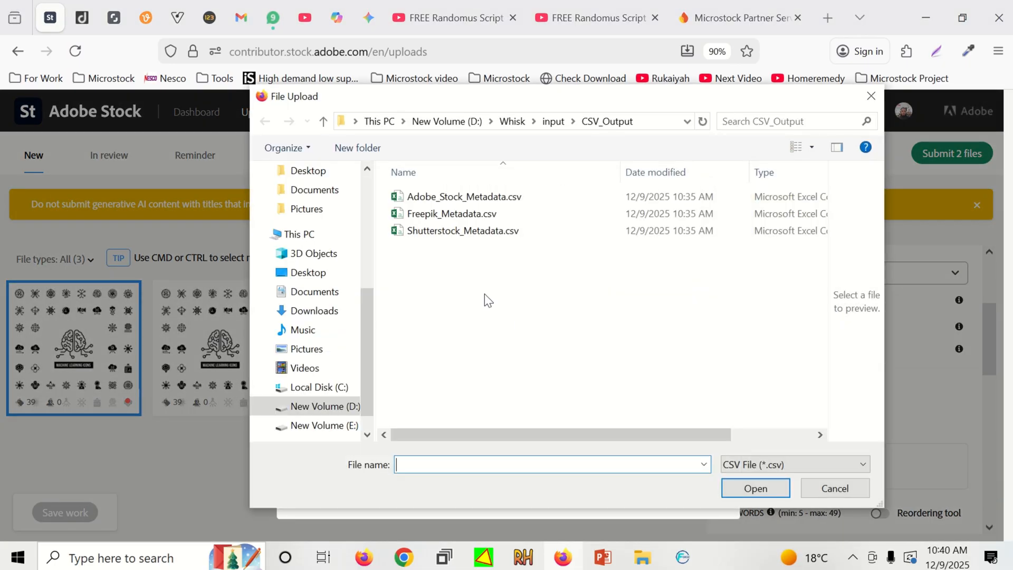
double_click(422, 197)
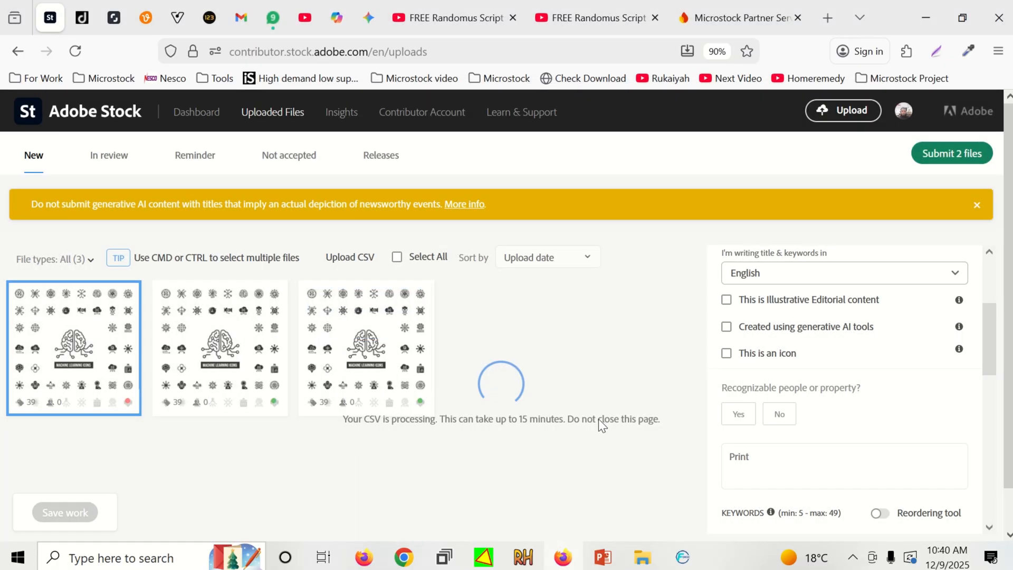
click(598, 259)
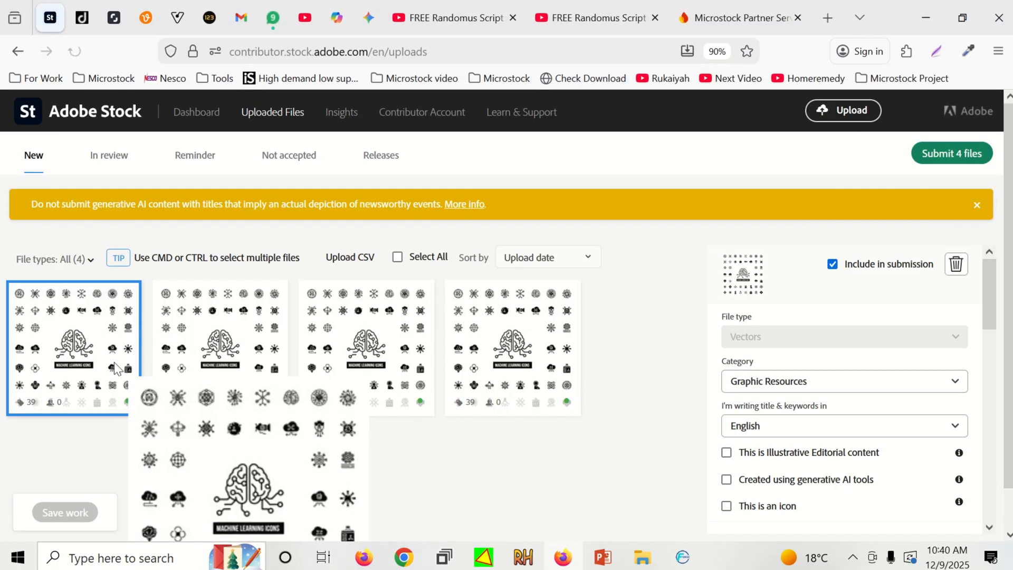
- Check the EPS file's title, keywords and category after the CSV metadata import
scroll(982, 351, down, 2)
scroll(969, 353, down, 1)
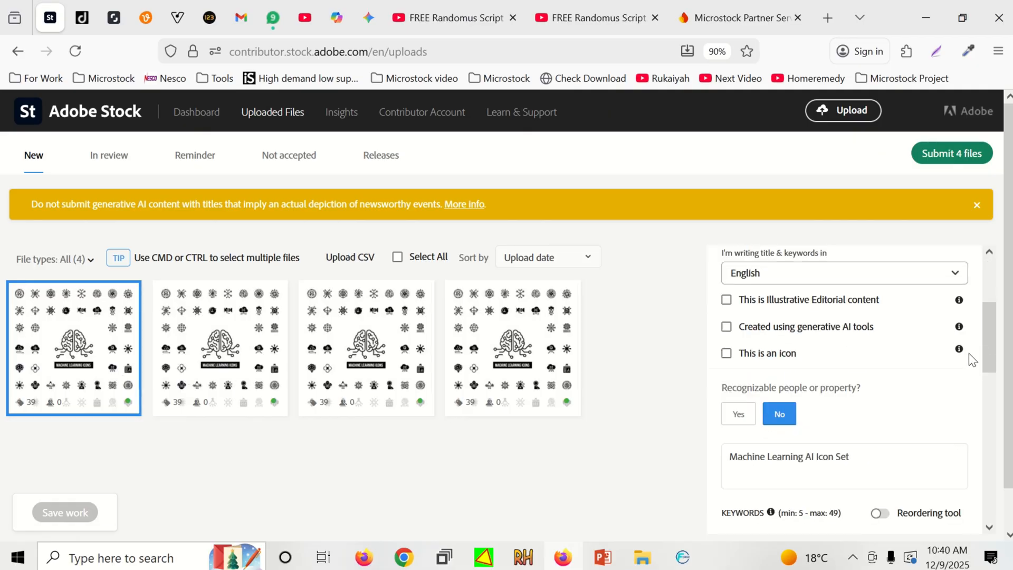
scroll(969, 353, down, 3)
click(787, 300)
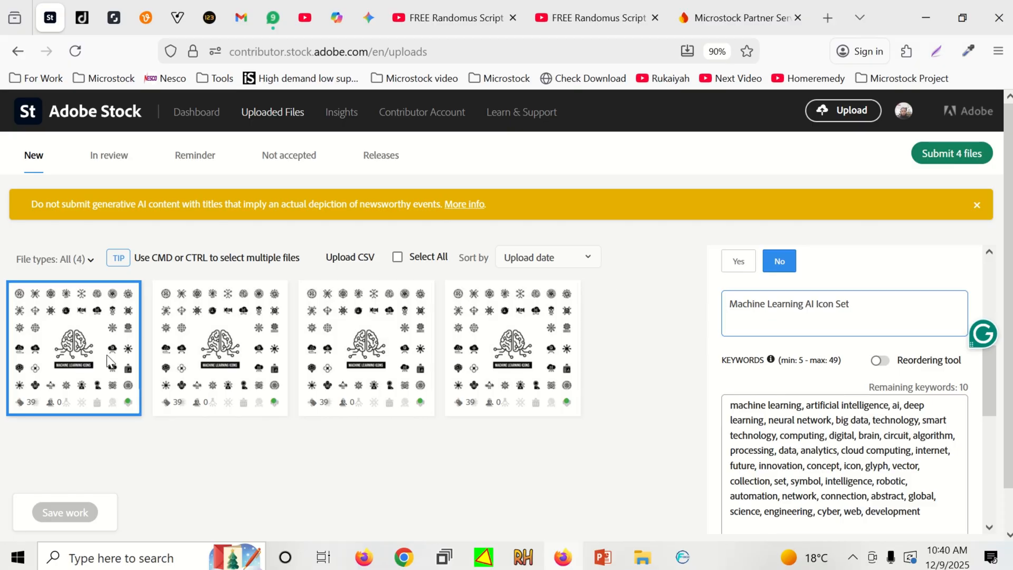
scroll(841, 330, up, 5)
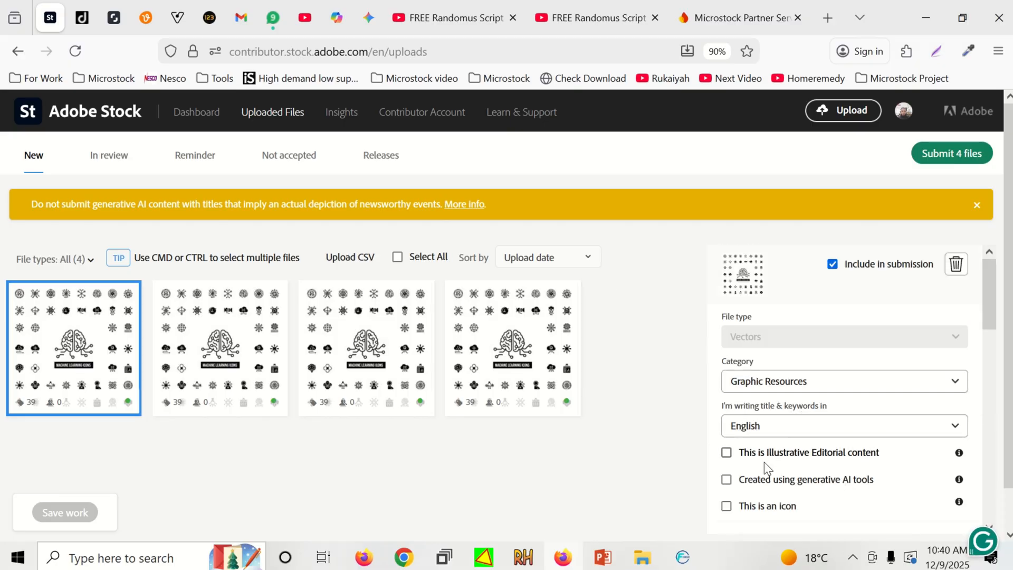
- Mark the EPS vector file as created using generative AI tools with fictional people and property, and save the work
scroll(790, 423, down, 1)
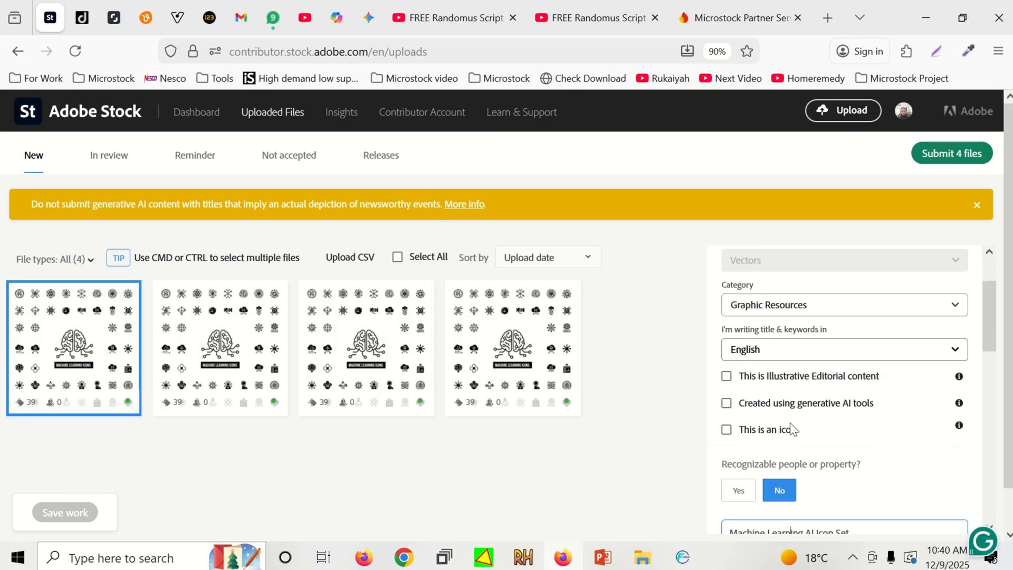
click(727, 403)
scroll(794, 427, down, 2)
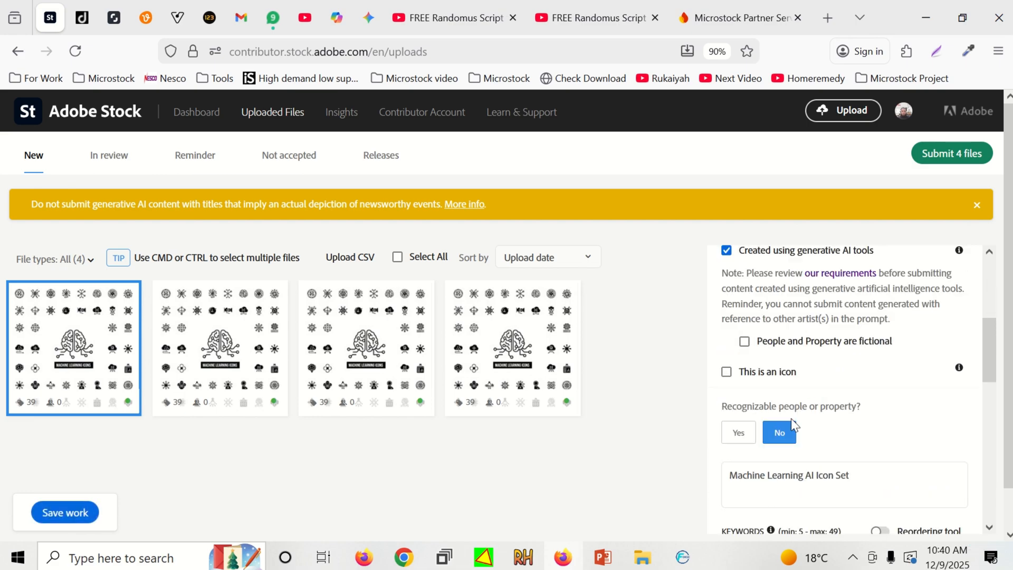
click(821, 341)
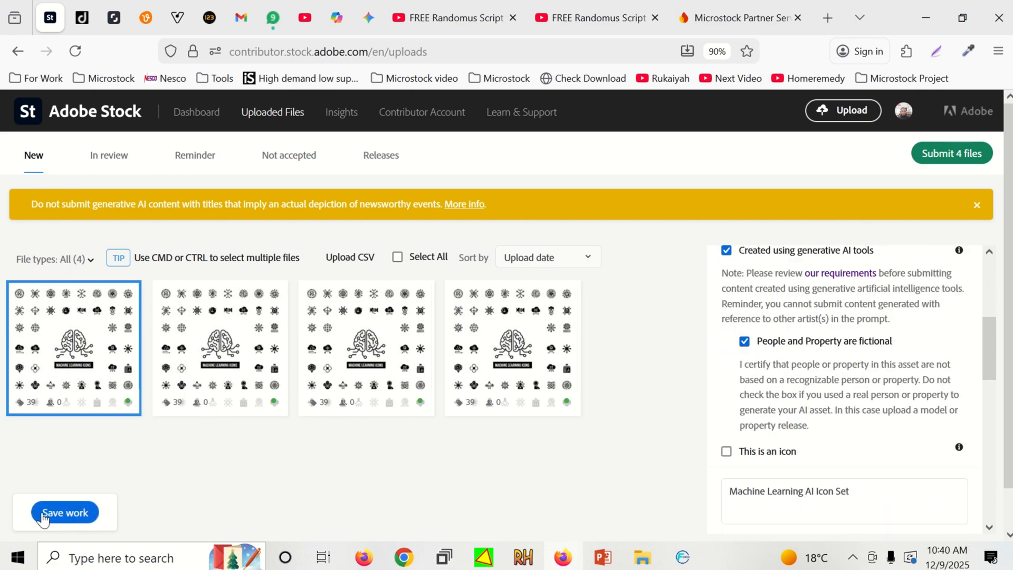
click(64, 513)
mouse_move(430, 316)
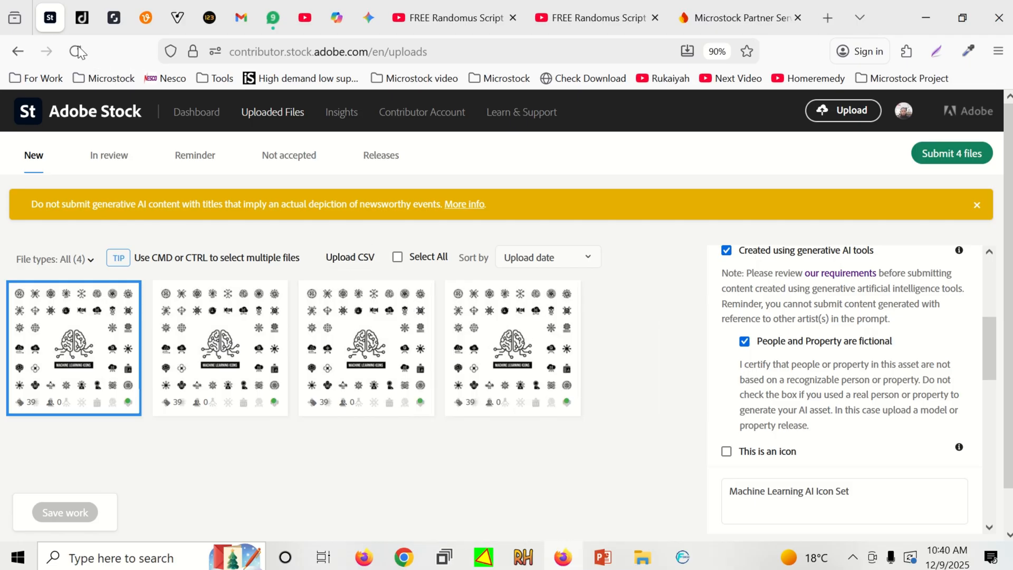
- Switch to the Shutterstock contributor site and upload Machine_Learning_AI_Icon_Set.eps from the EPS_Embedded folder
click(114, 18)
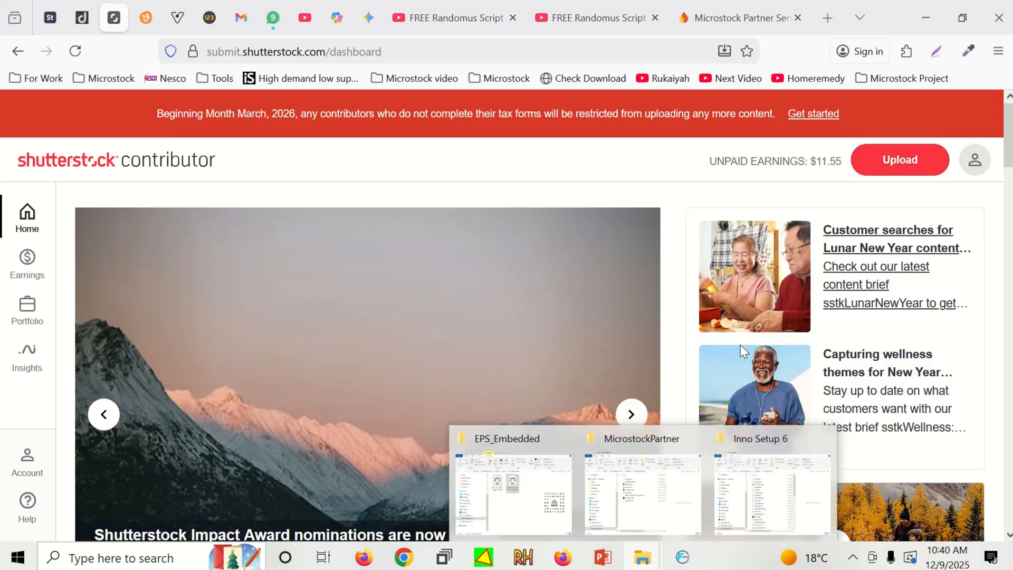
click(517, 514)
drag(634, 240, 228, 272)
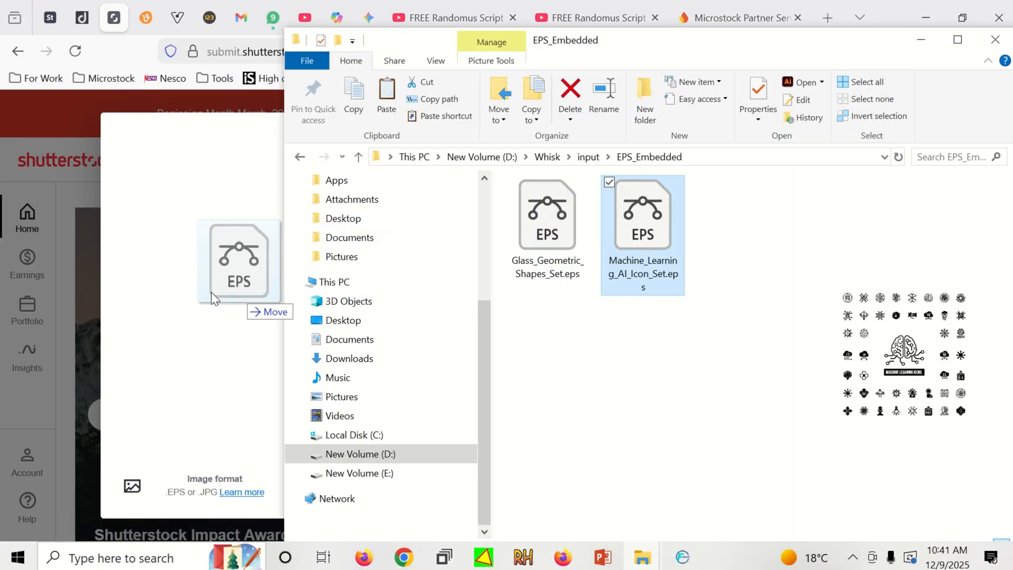
click(167, 158)
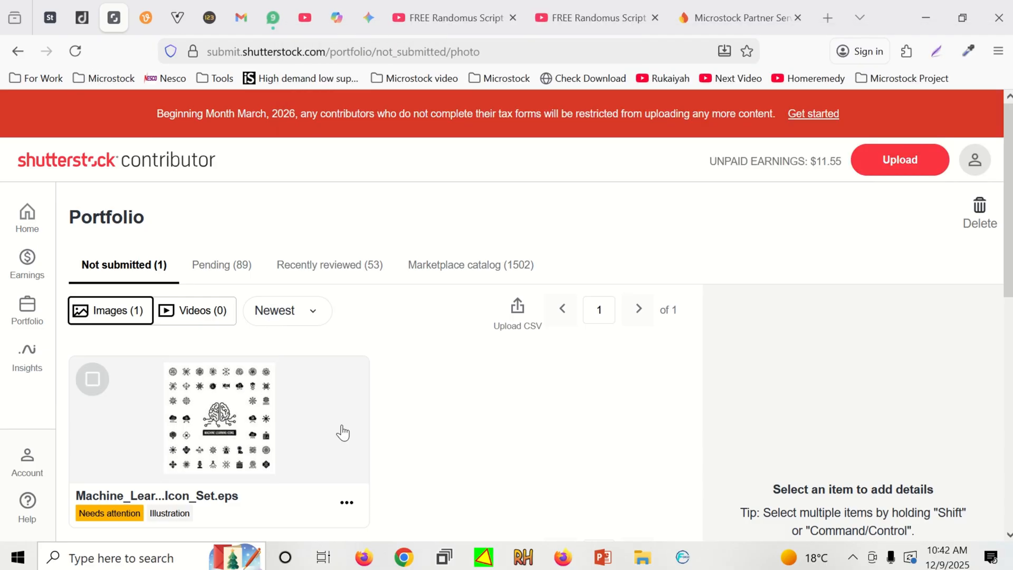
- Select the uploaded EPS illustration in the Shutterstock portfolio and examine its embedded description and keywords
click(367, 378)
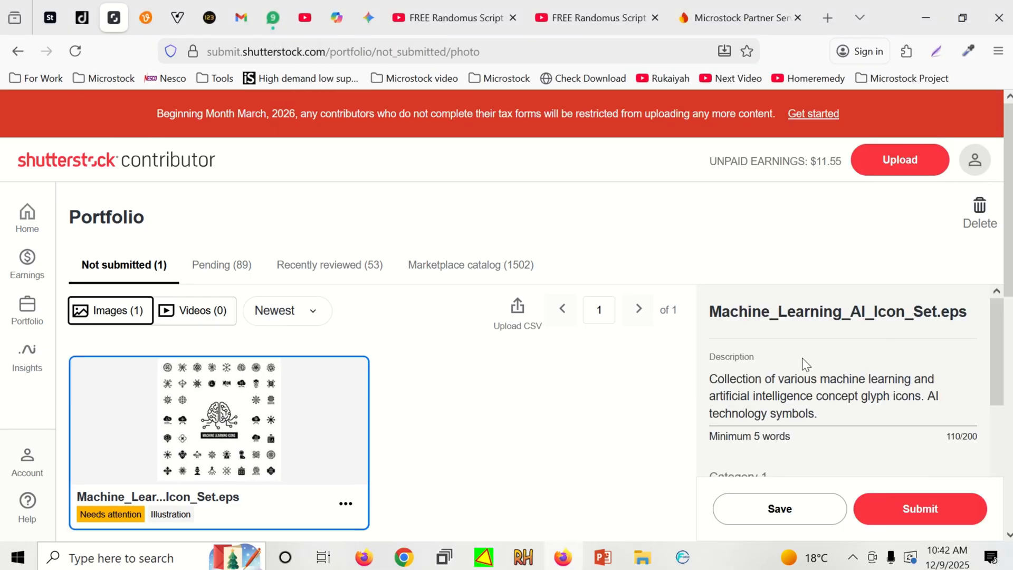
scroll(945, 364, down, 5)
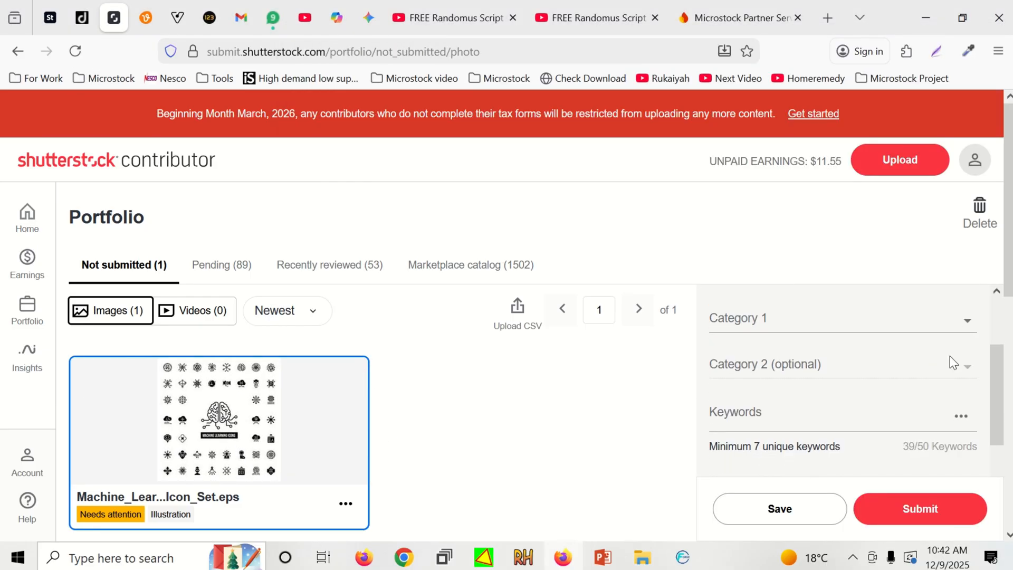
scroll(964, 372, up, 1)
scroll(972, 364, down, 6)
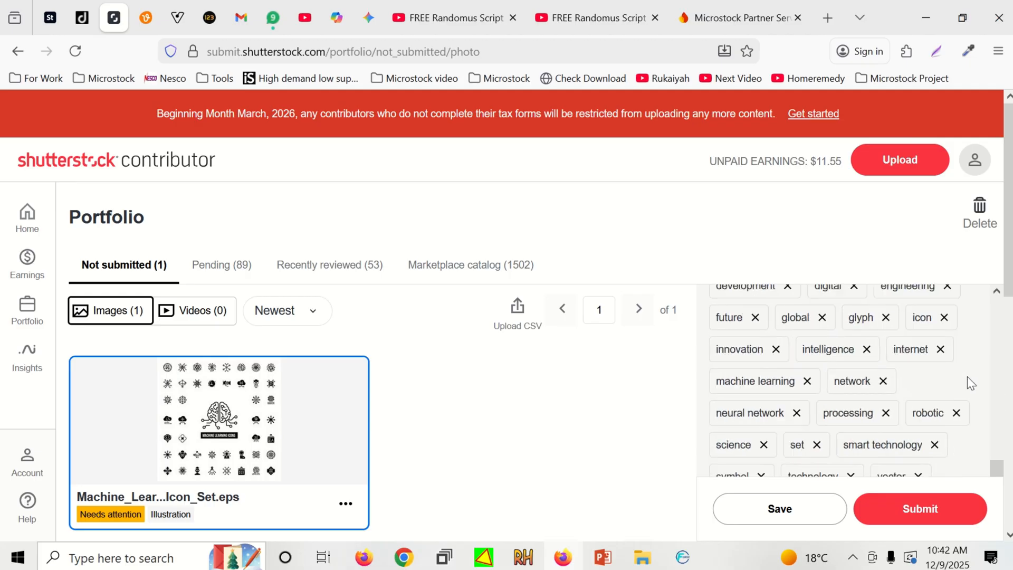
scroll(967, 376, up, 10)
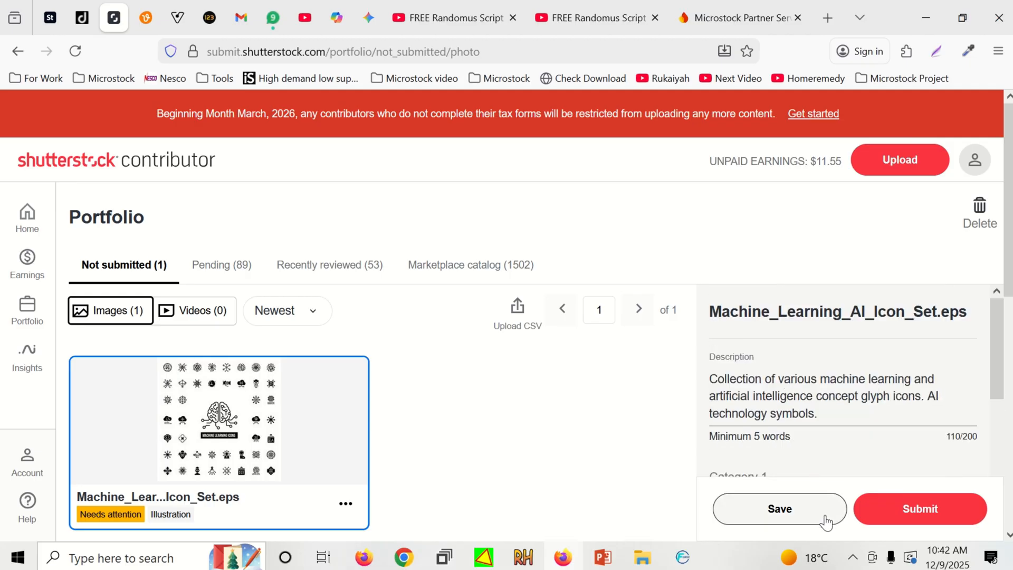
- Check the EPS illustration's category choices, image type and usage settings without assigning a category
scroll(851, 419, down, 2)
click(844, 403)
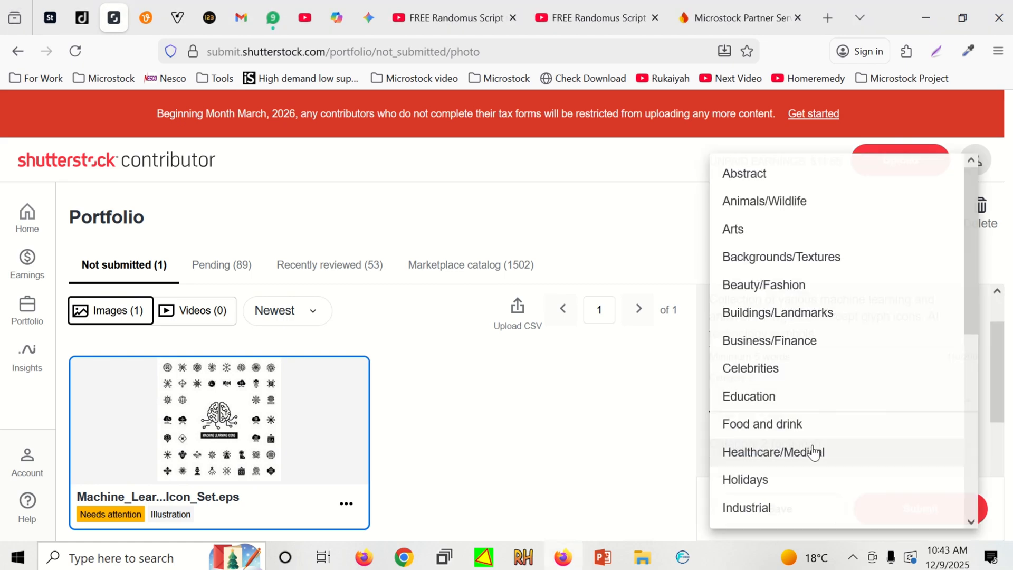
click(670, 394)
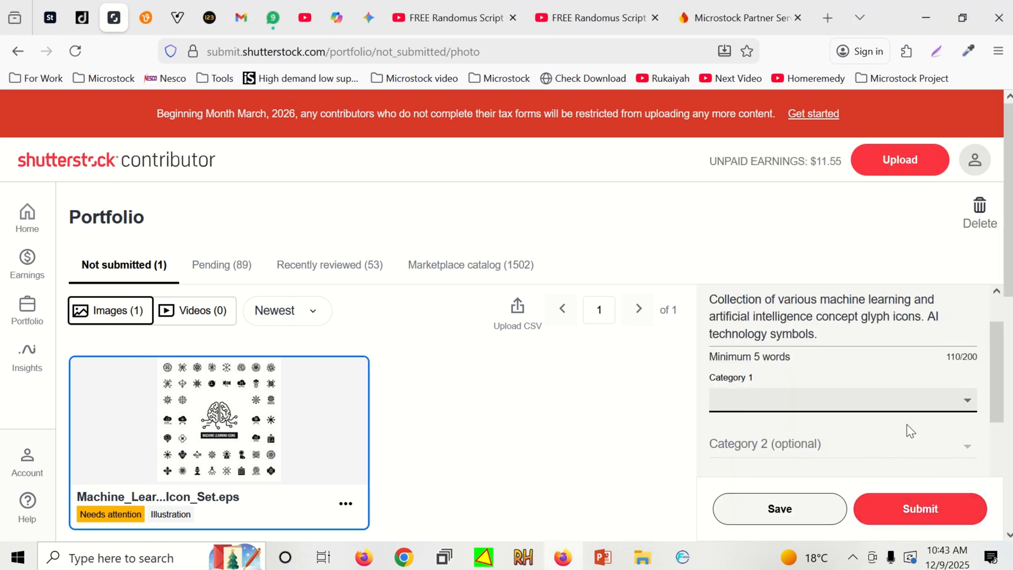
scroll(979, 362, down, 5)
scroll(951, 316, down, 10)
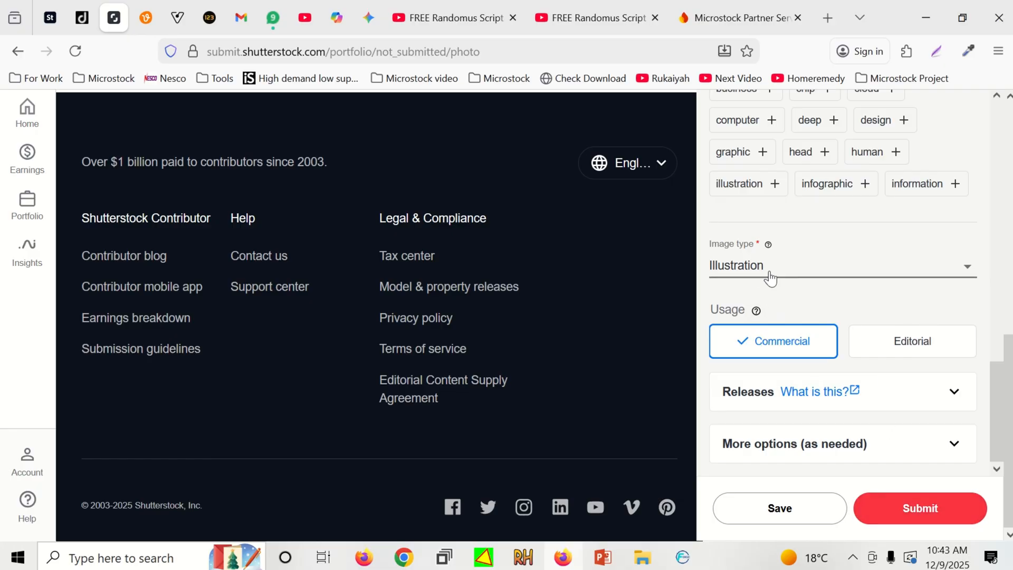
scroll(982, 370, up, 10)
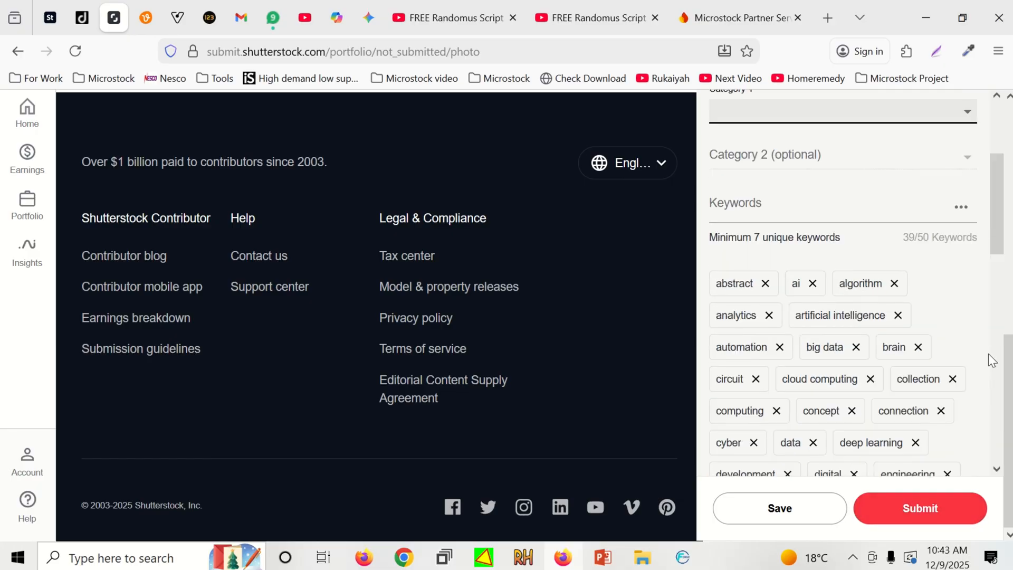
click(50, 17)
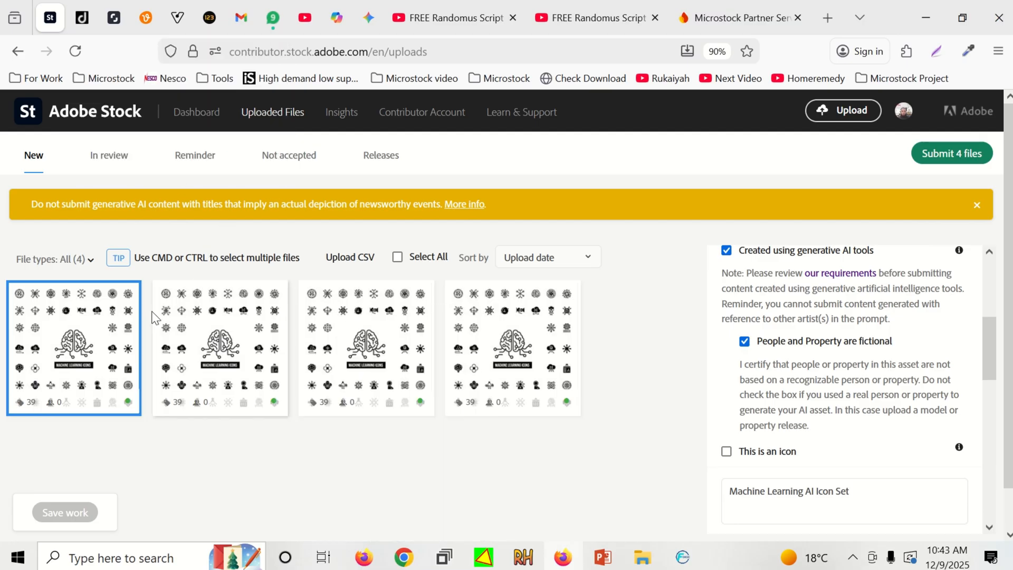
mouse_move(82, 309)
mouse_move(435, 36)
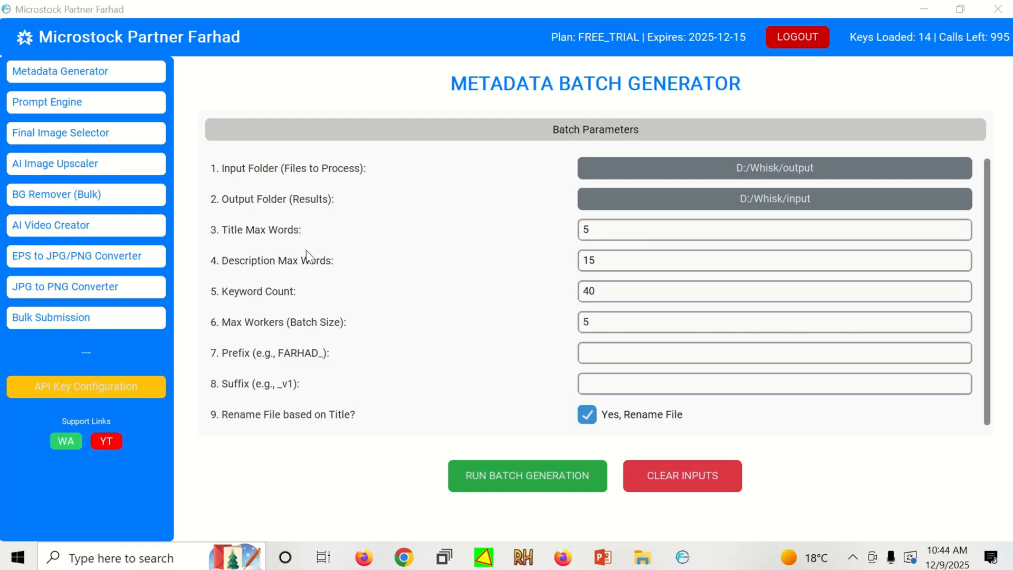
- Open the Prompt Engine in Microstock Partner and set D:/Whisk/output as the input folder for prompt generation
click(51, 109)
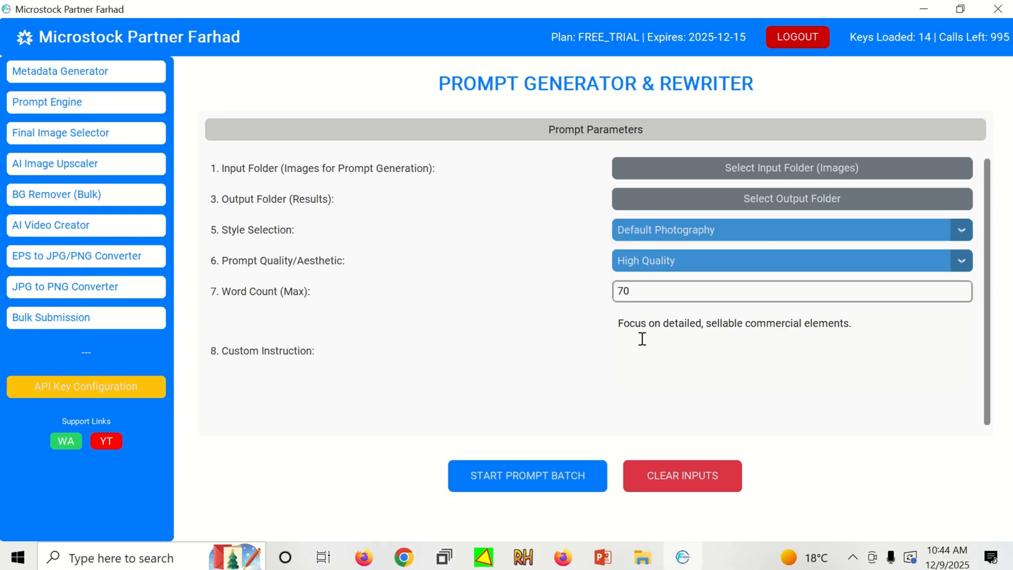
click(774, 167)
click(77, 56)
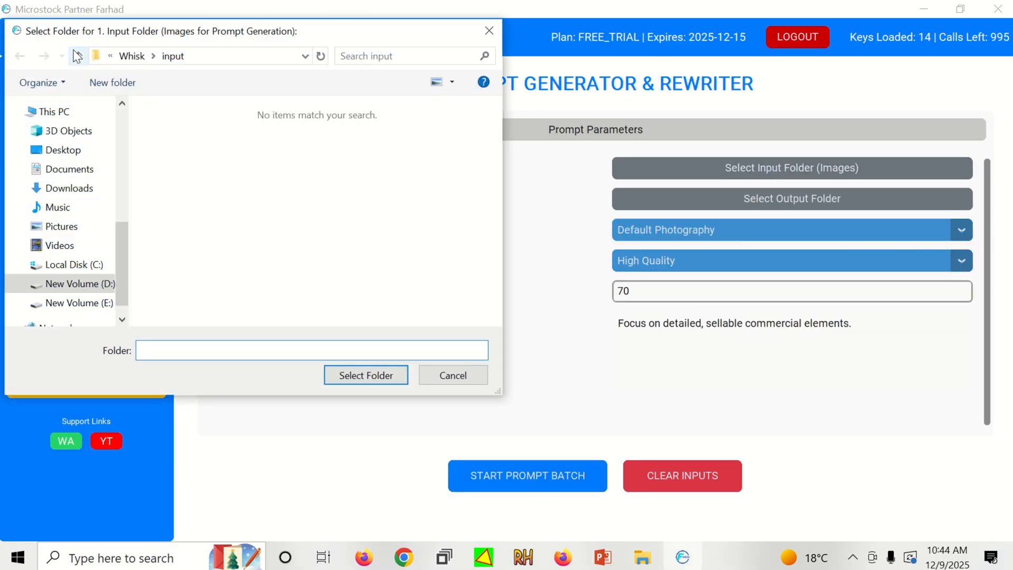
click(342, 158)
double_click(342, 158)
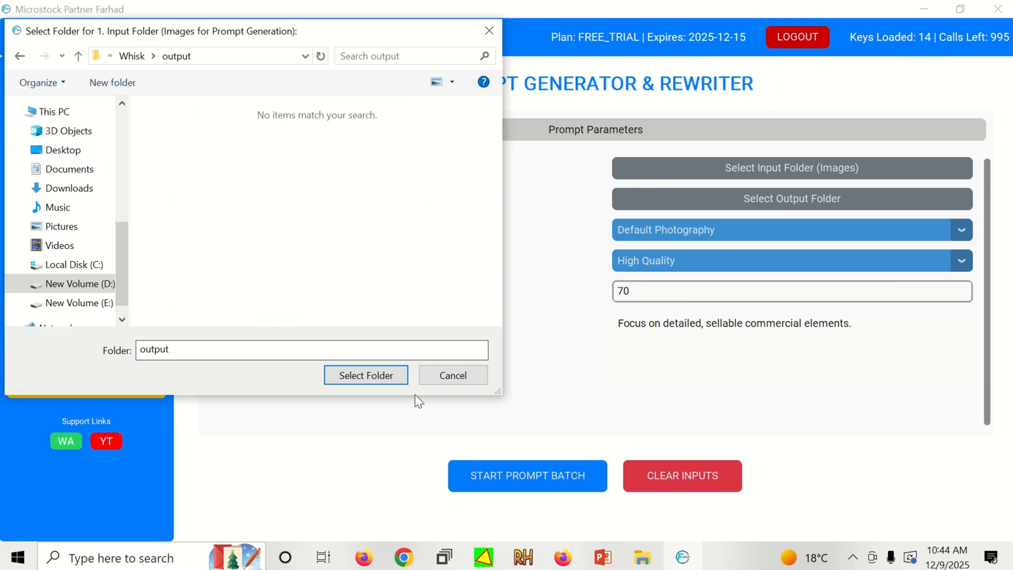
click(379, 376)
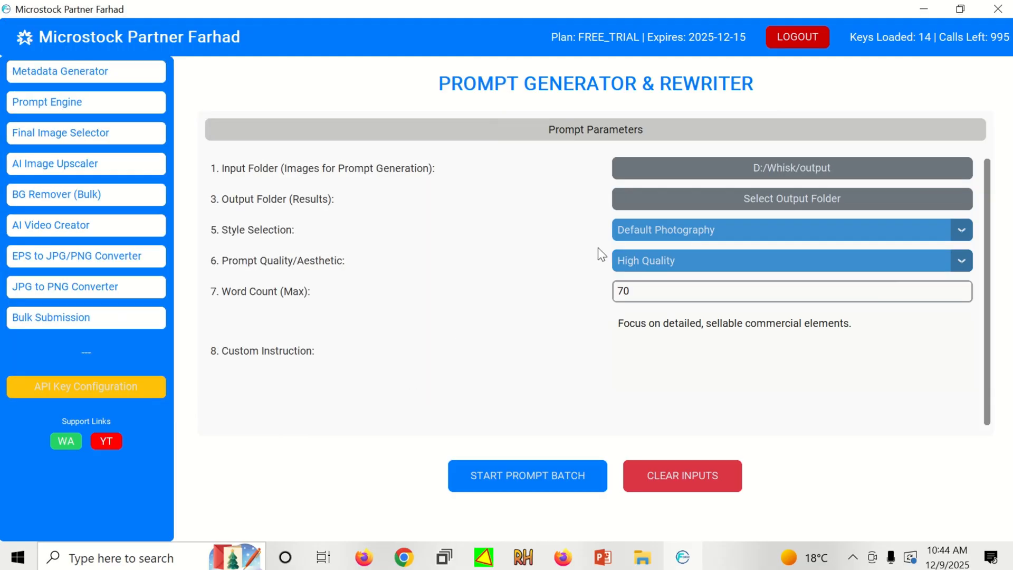
- Run the prompt batch with D:/Whisk/input as the output folder and a maximum word count of 40
click(771, 198)
click(77, 56)
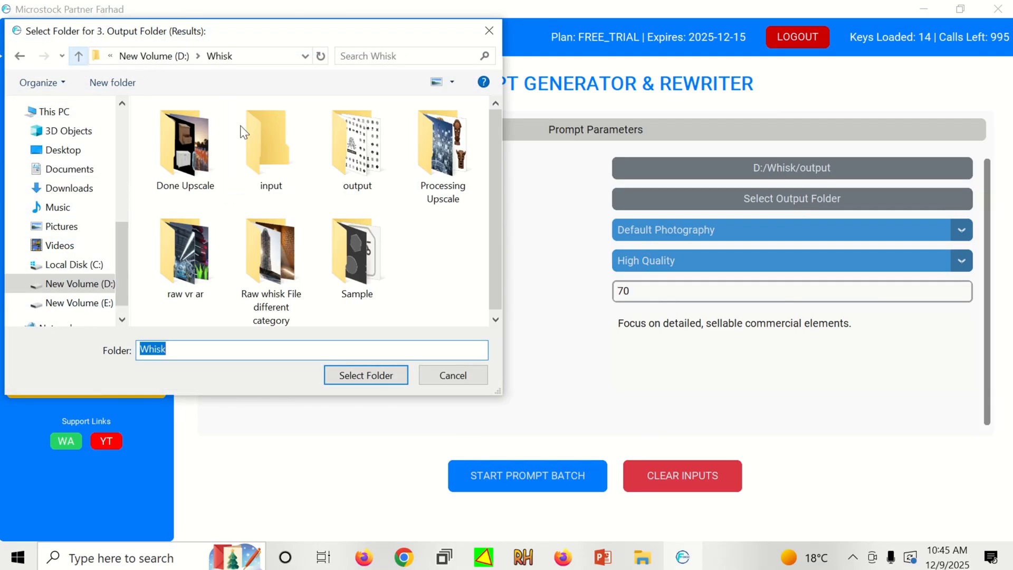
click(270, 146)
double_click(270, 146)
click(377, 379)
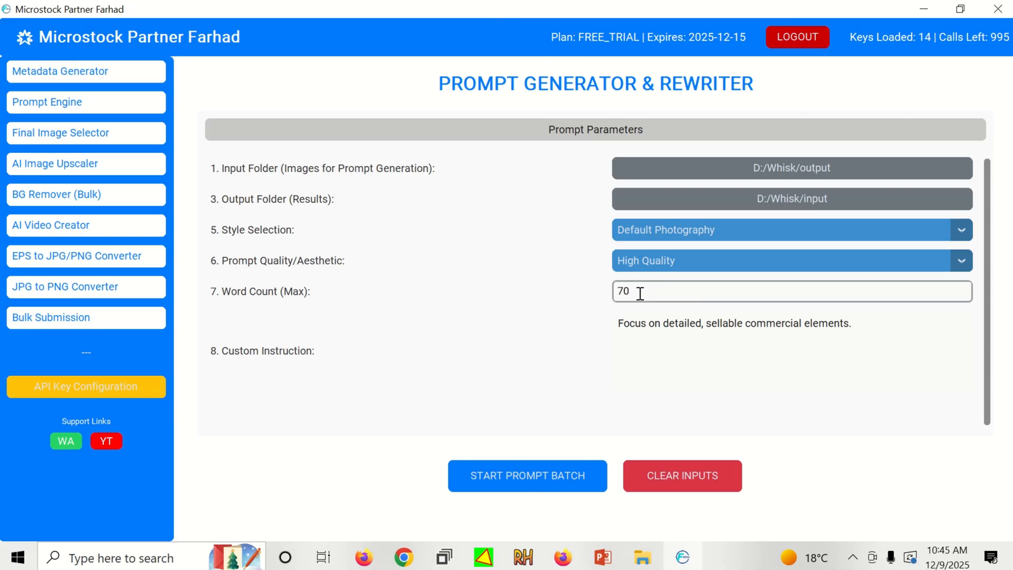
text(40)
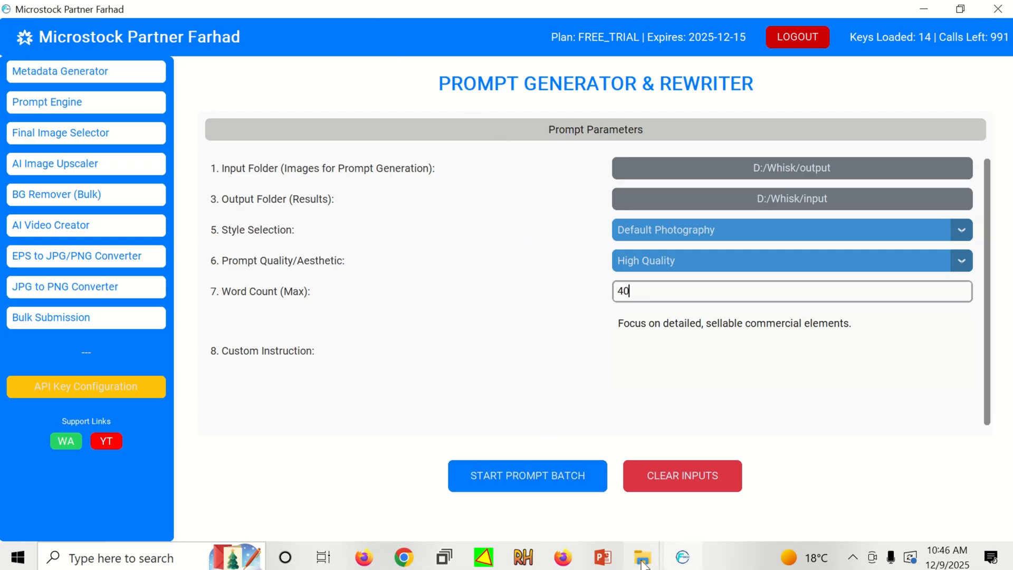
- Switch to the Whisk input folder in File Explorer and inspect the generated CSV and TXT prompt files
mouse_move(643, 557)
click(514, 464)
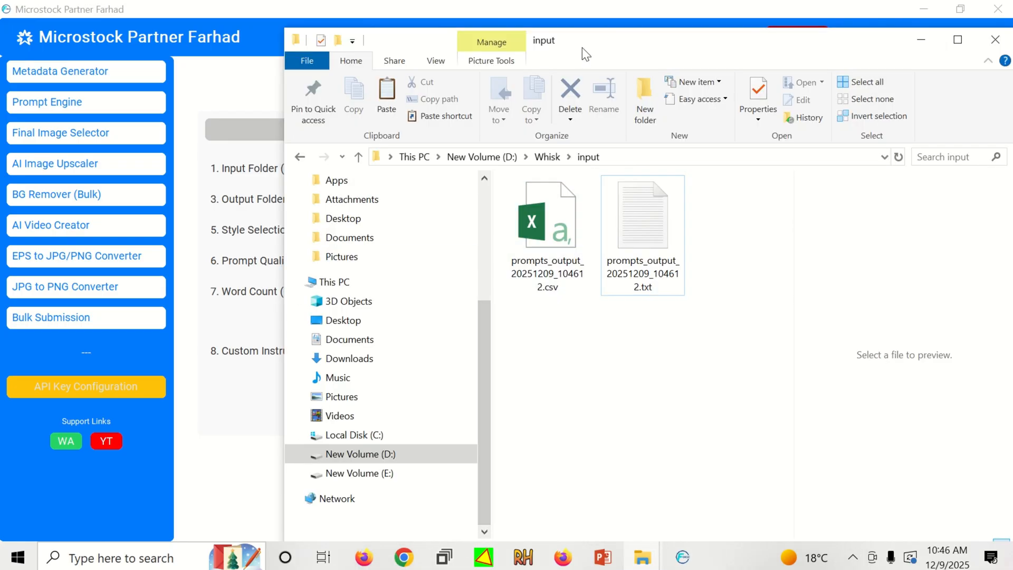
drag(581, 47, 441, 34)
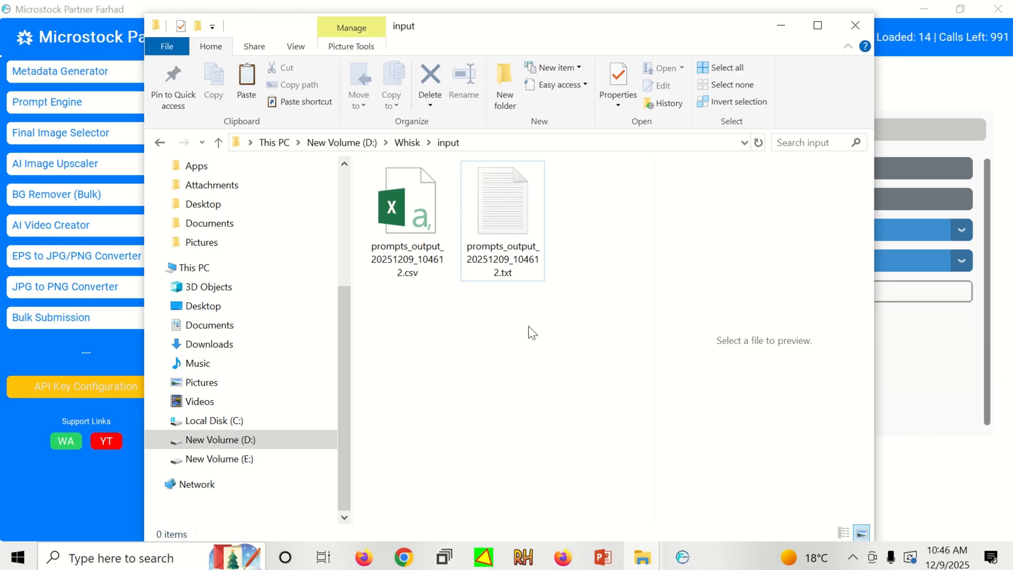
drag(532, 333, 394, 180)
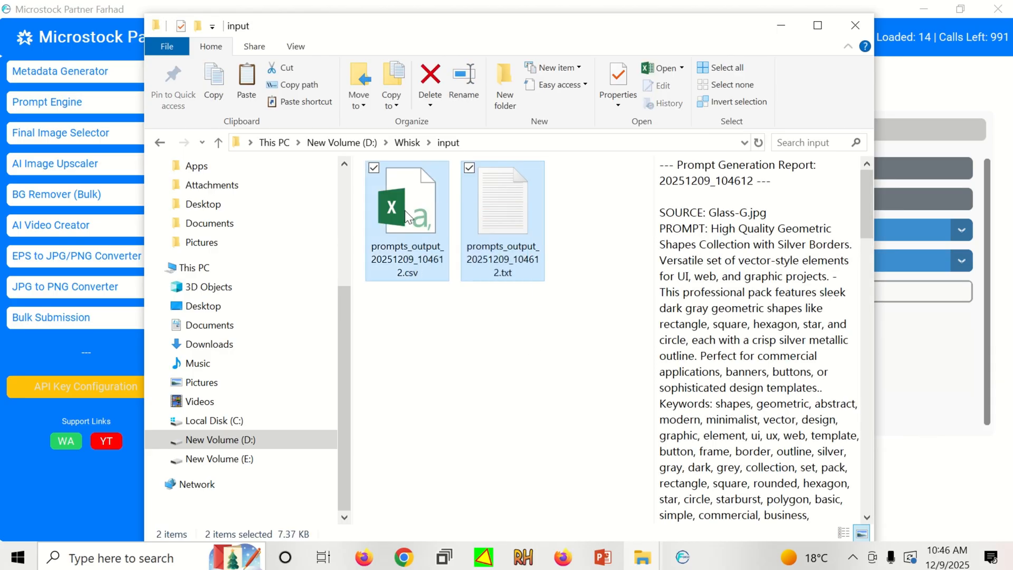
click(525, 335)
click(412, 264)
click(505, 231)
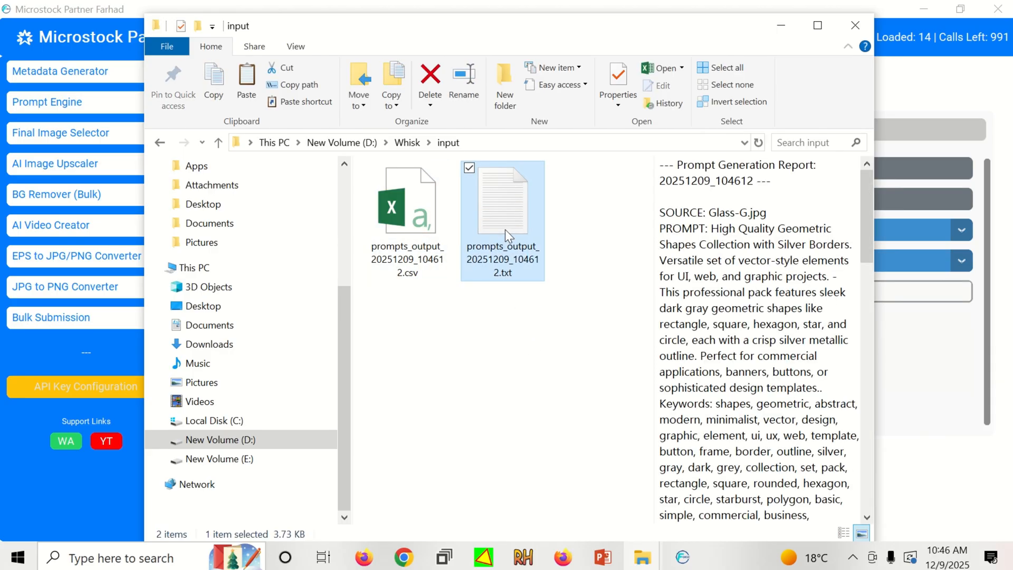
- Open prompts_output_20251209_104612.txt and put a blank line before the Keywords section of the Glass-G.jpg prompt
double_click(505, 230)
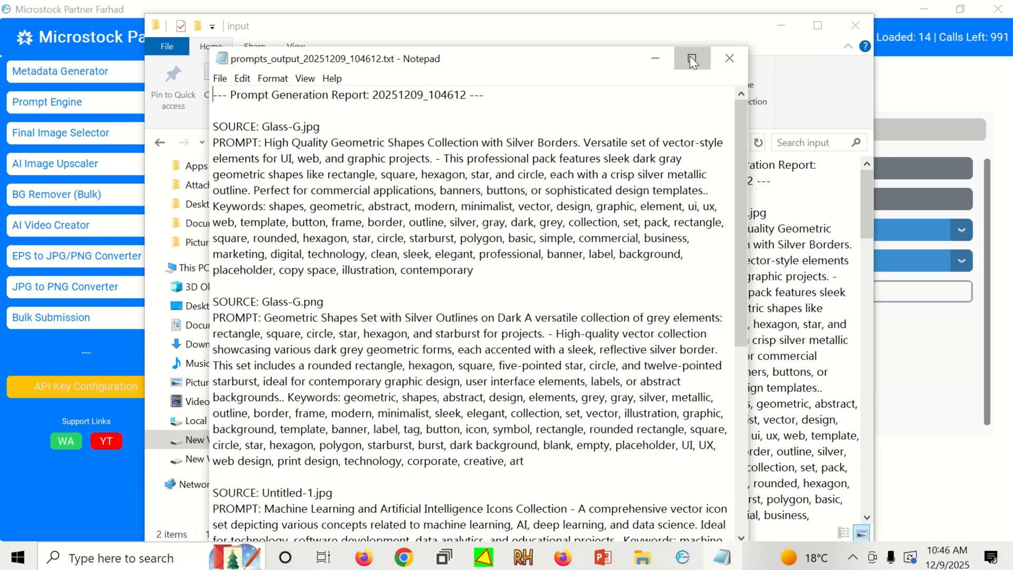
click(692, 59)
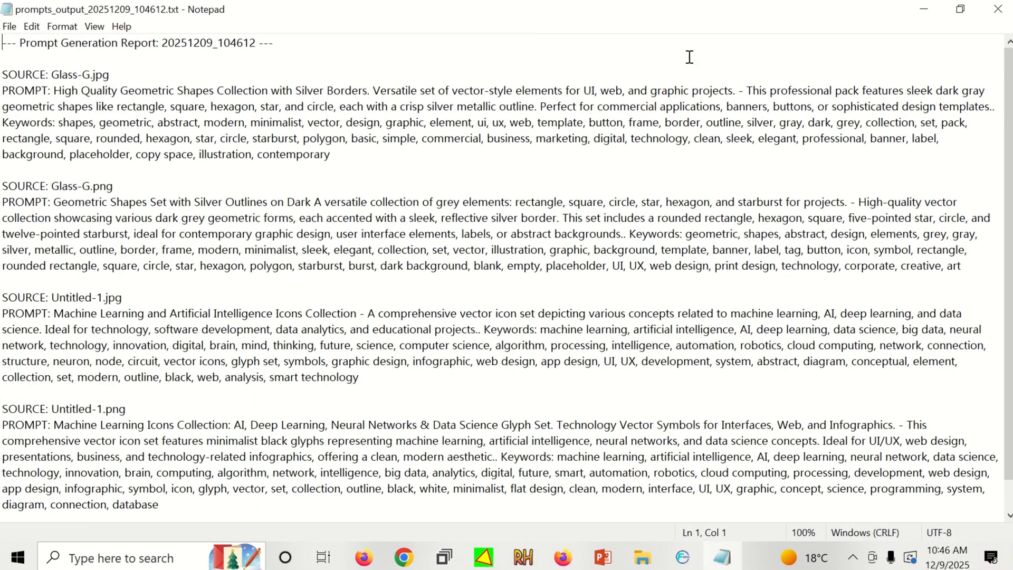
click(5, 123)
key(Return)
key(Return)
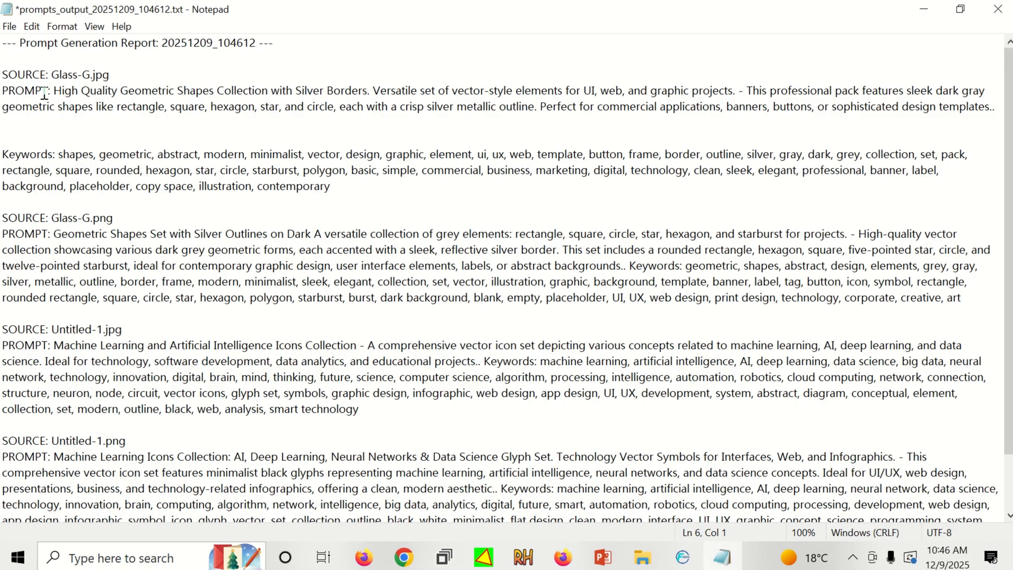
- Review the Glass-G.jpg prompt text, its keywords and the remaining entries in the report, and close the text file
drag(57, 91, 662, 107)
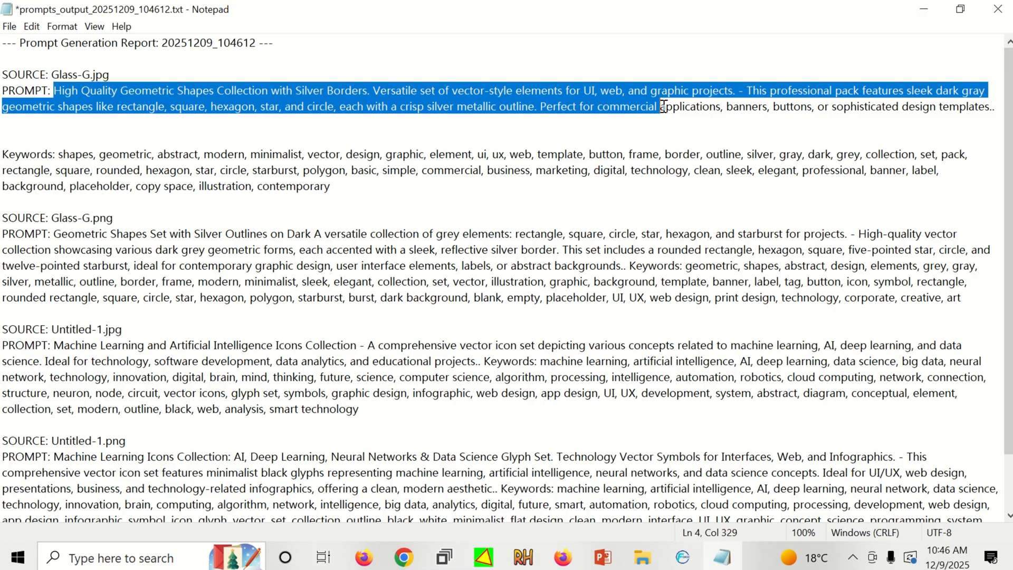
click(669, 93)
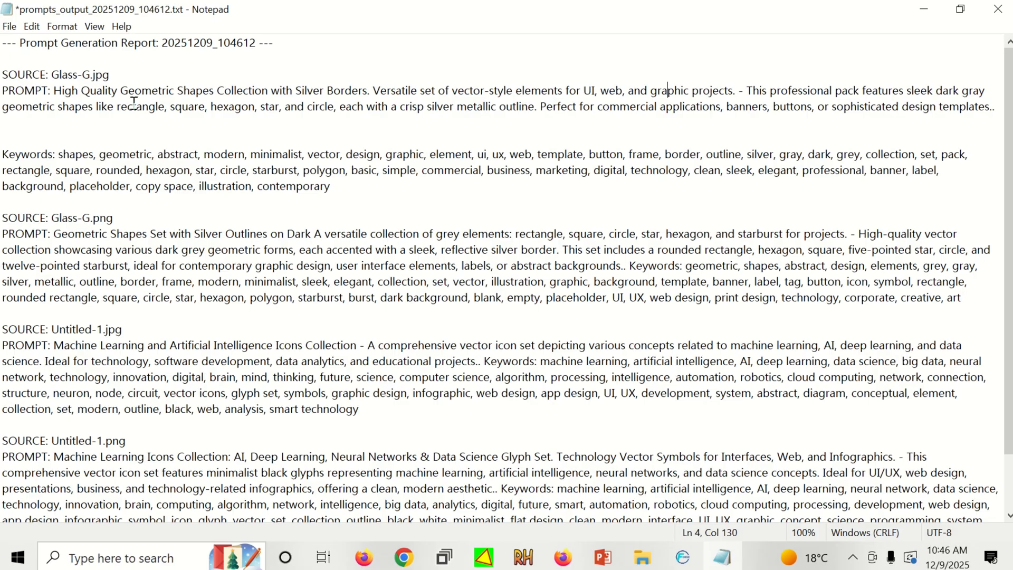
click(969, 13)
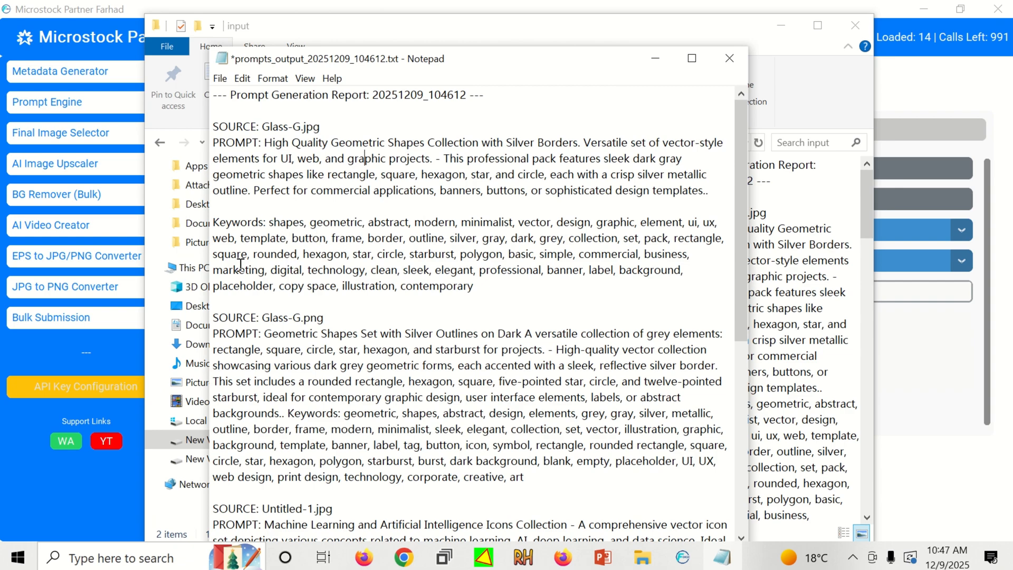
drag(269, 222, 474, 285)
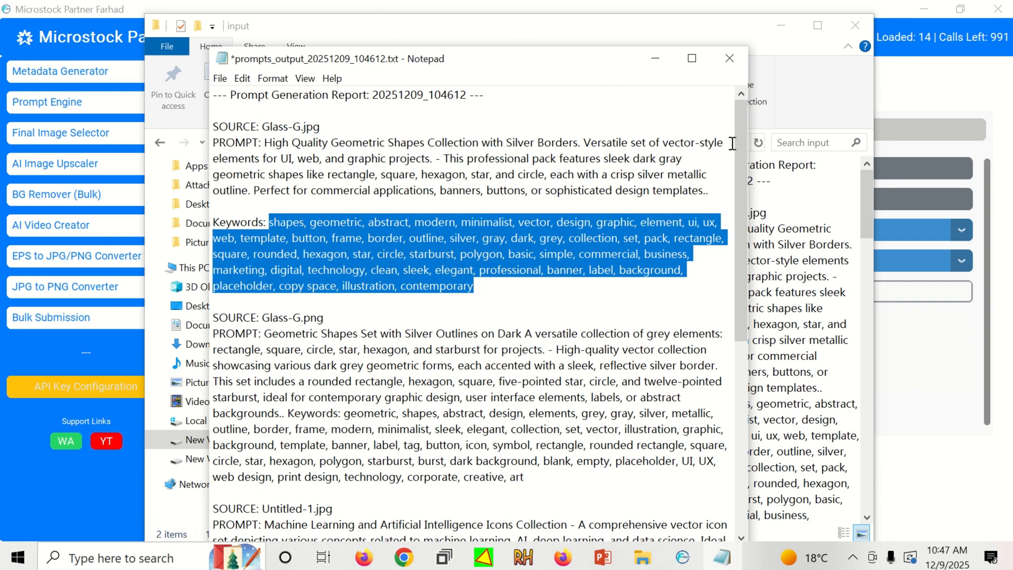
scroll(739, 152, down, 6)
click(730, 58)
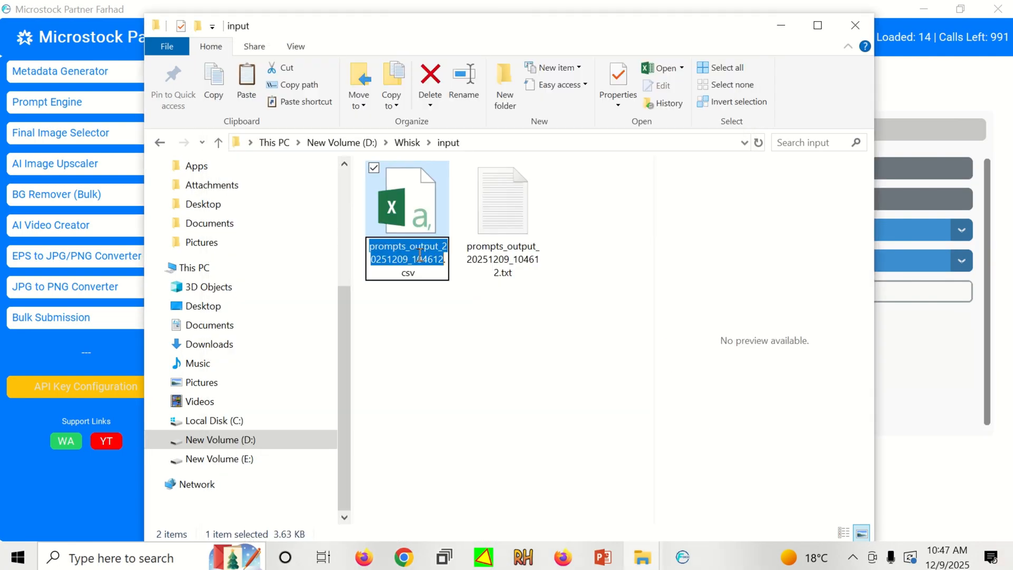
- Open prompts_output_20251209_104612.csv in Excel and examine the source file names and generated prompts
key(Escape)
double_click(433, 219)
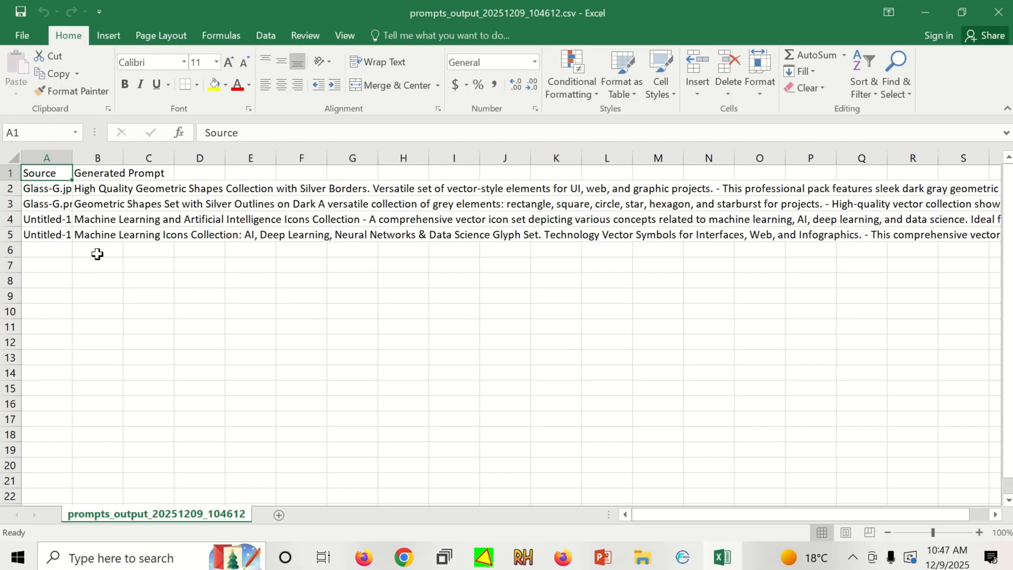
click(87, 188)
drag(87, 189, 87, 235)
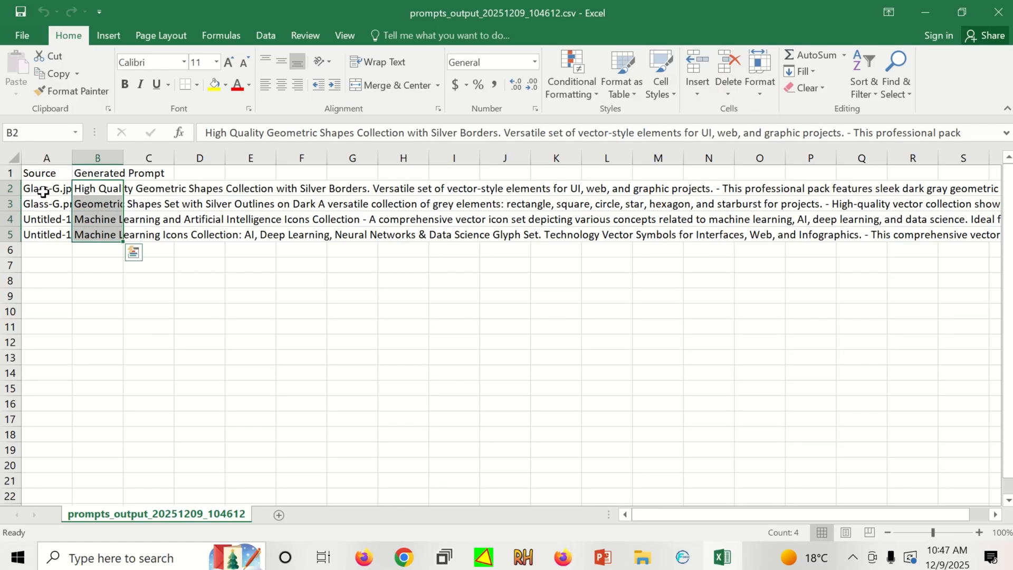
drag(44, 192, 46, 235)
click(177, 194)
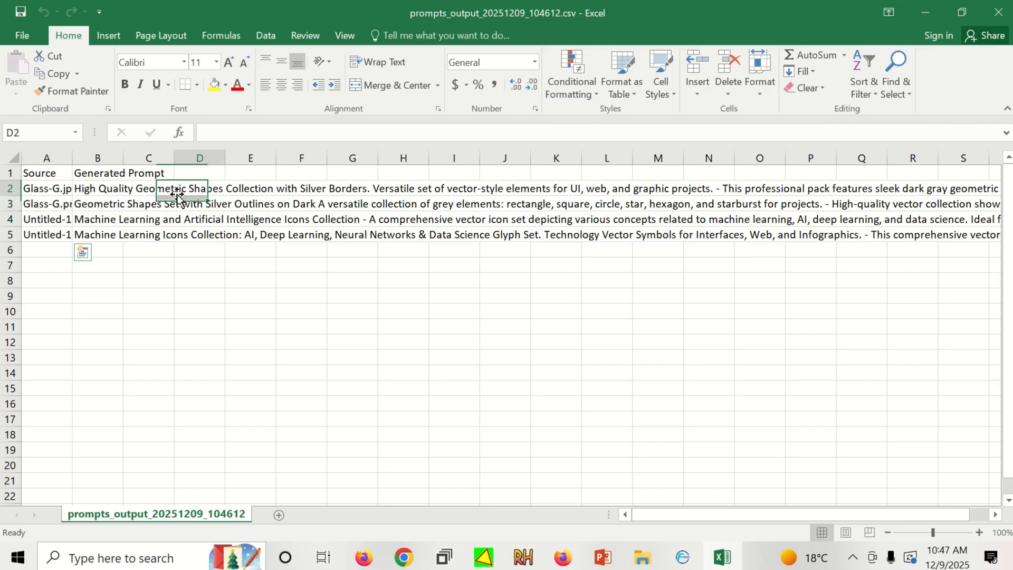
- Inspect the generated prompt in cell B2, close the CSV and reopen prompts_output_20251209_104612.txt from the Whisk input folder
click(97, 188)
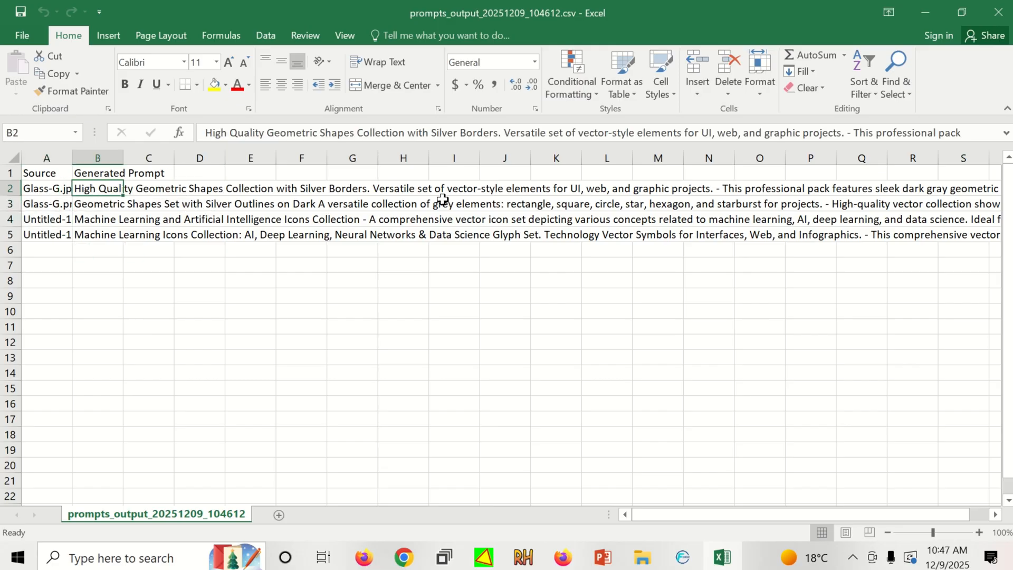
click(998, 11)
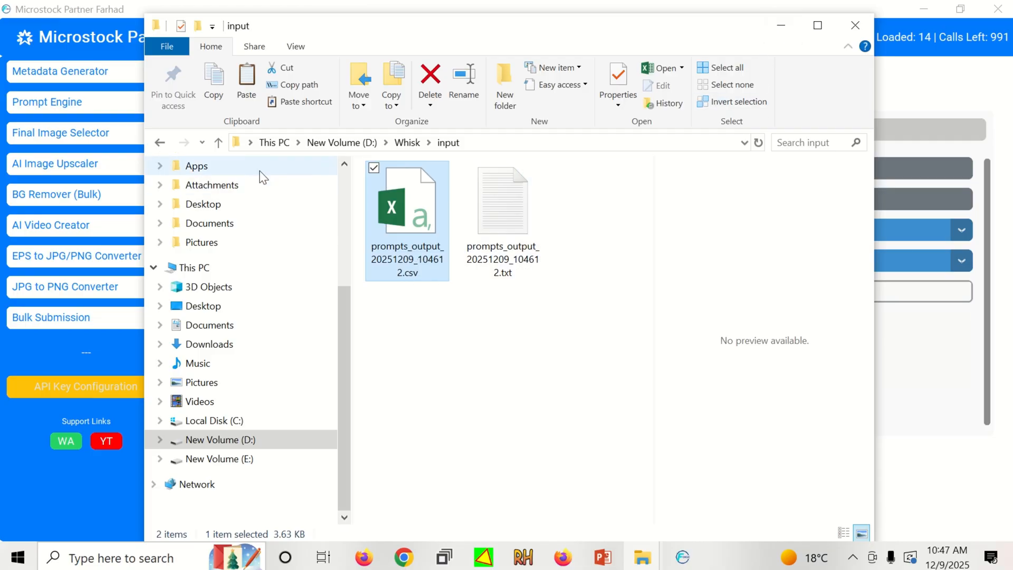
click(219, 143)
double_click(494, 235)
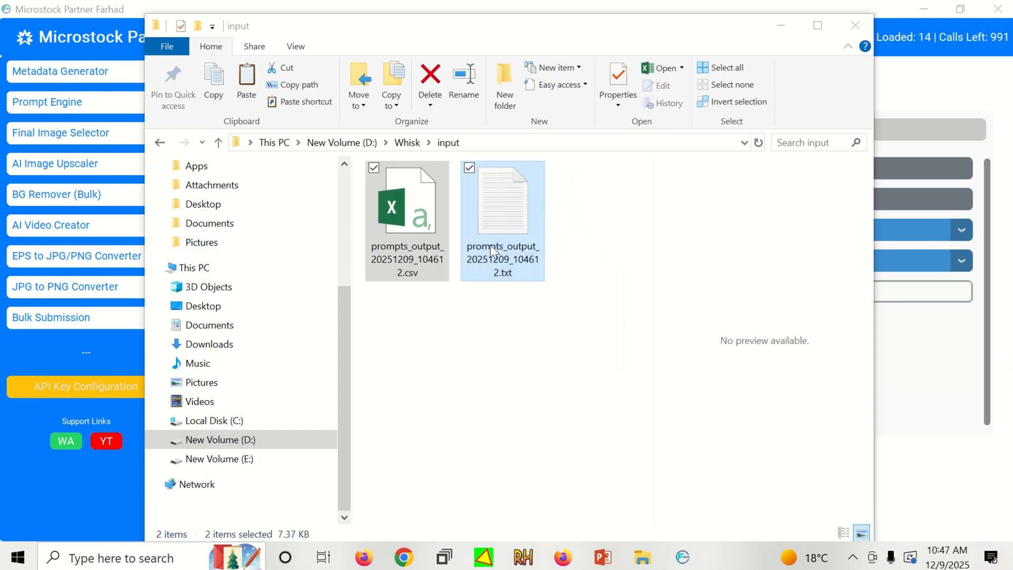
double_click(490, 245)
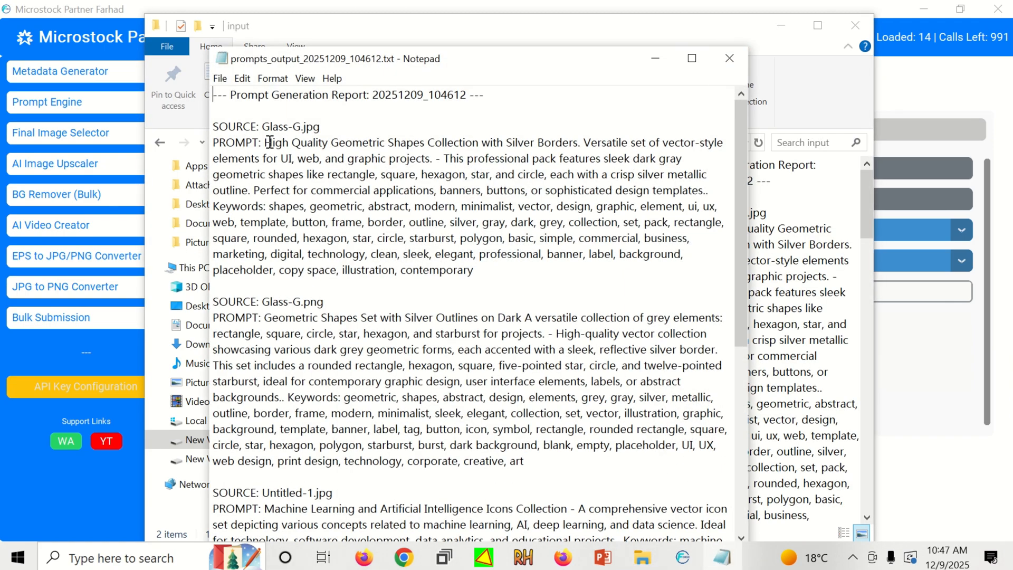
- Highlight the Glass-G.jpg prompt and keywords for review, and minimize the text report
drag(267, 142, 676, 248)
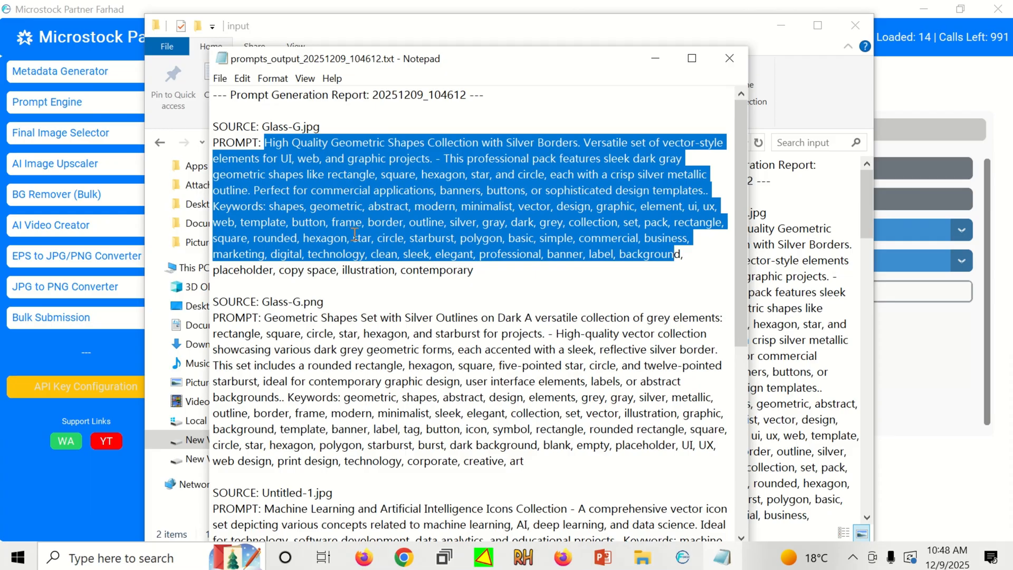
click(484, 274)
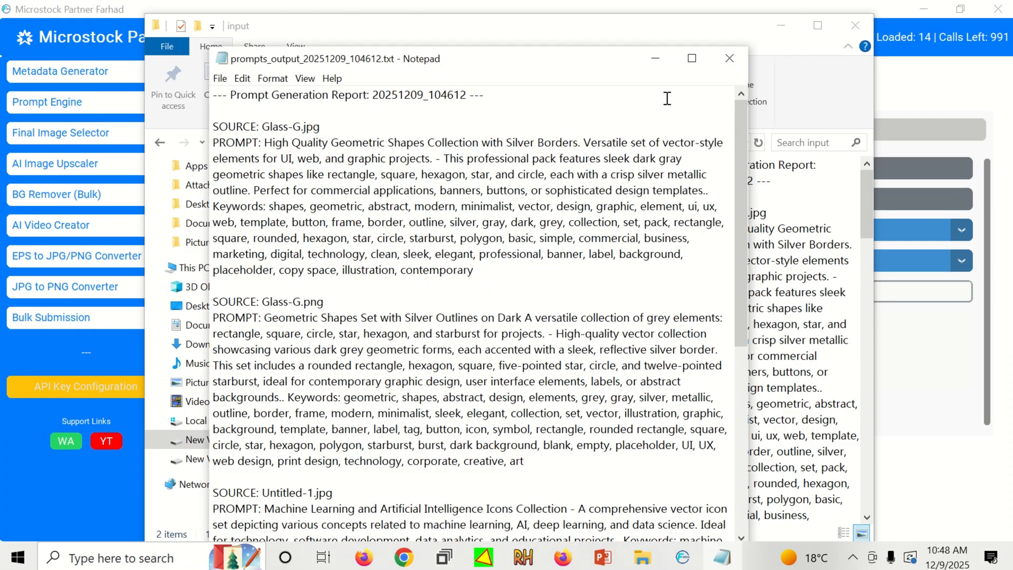
drag(544, 68, 543, 41)
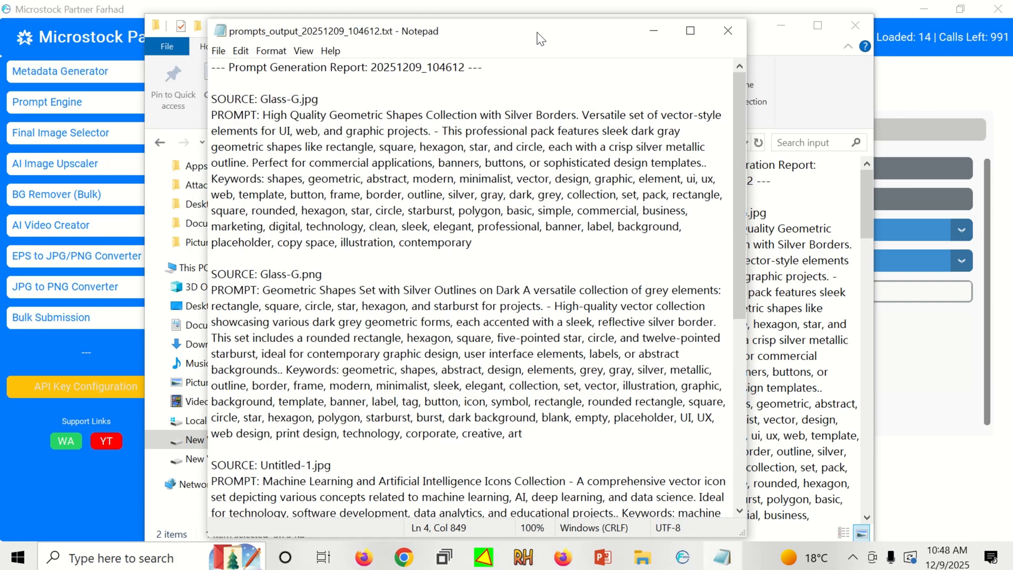
click(654, 32)
- Run the EPS to JPG/PNG Converter on the Whisk output folder with the Whisk input folder as destination, and dismiss the completion message
click(74, 258)
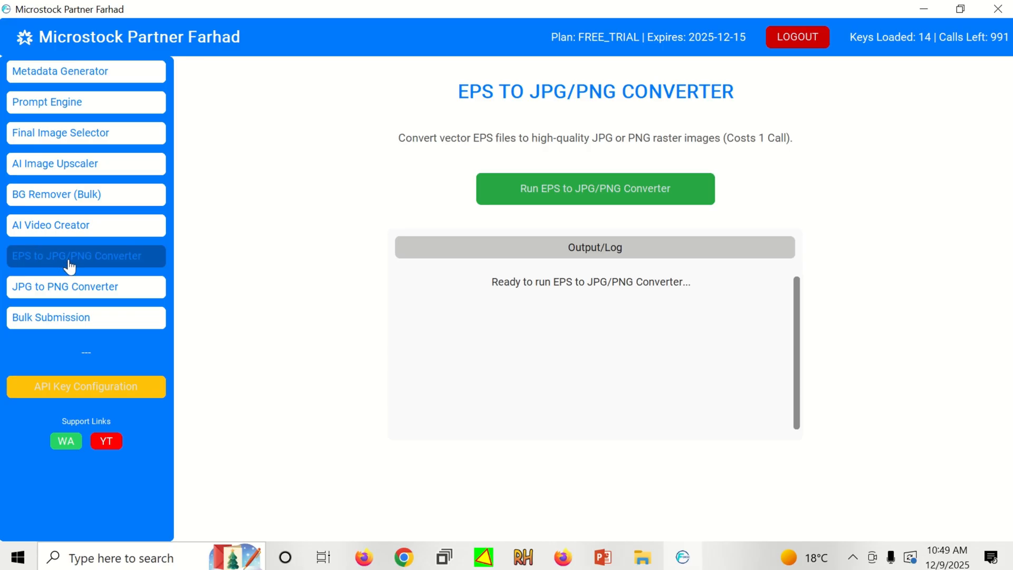
click(573, 201)
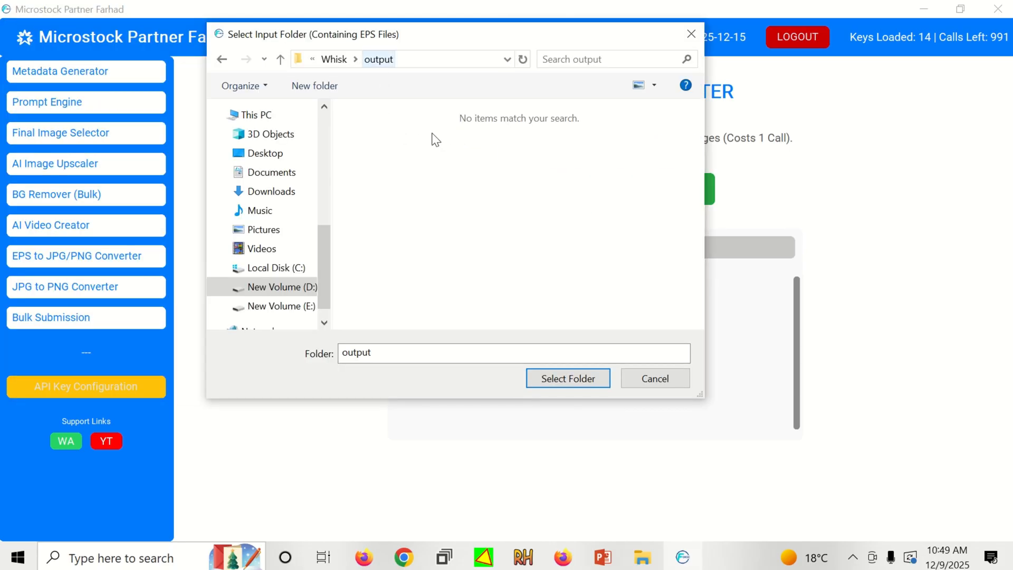
click(565, 381)
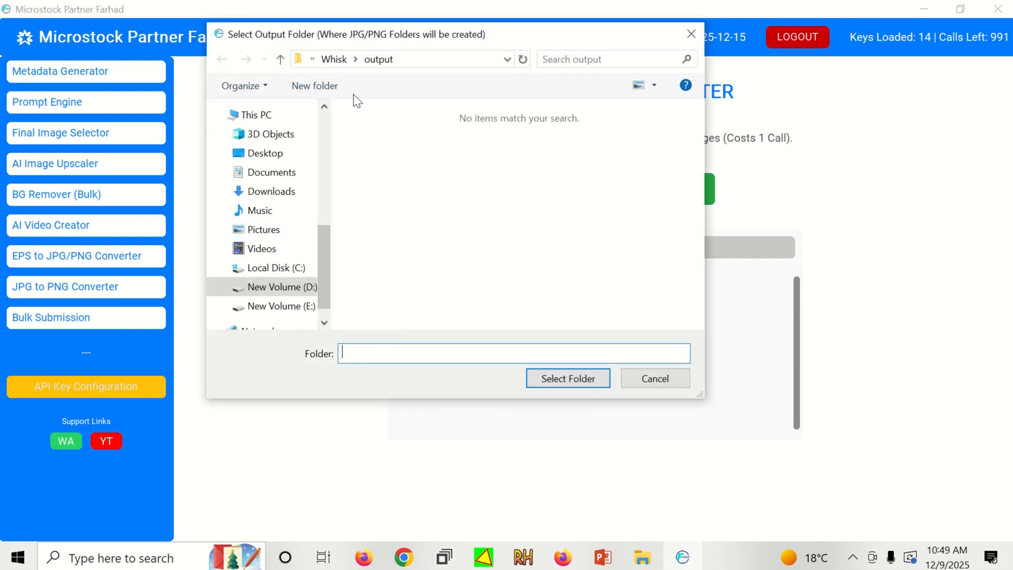
click(281, 61)
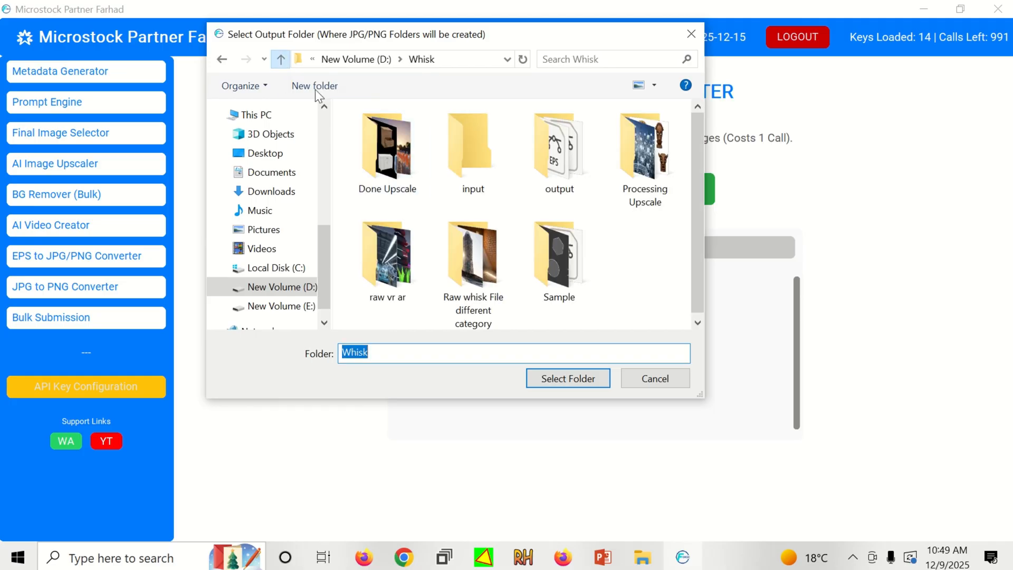
double_click(491, 180)
click(552, 378)
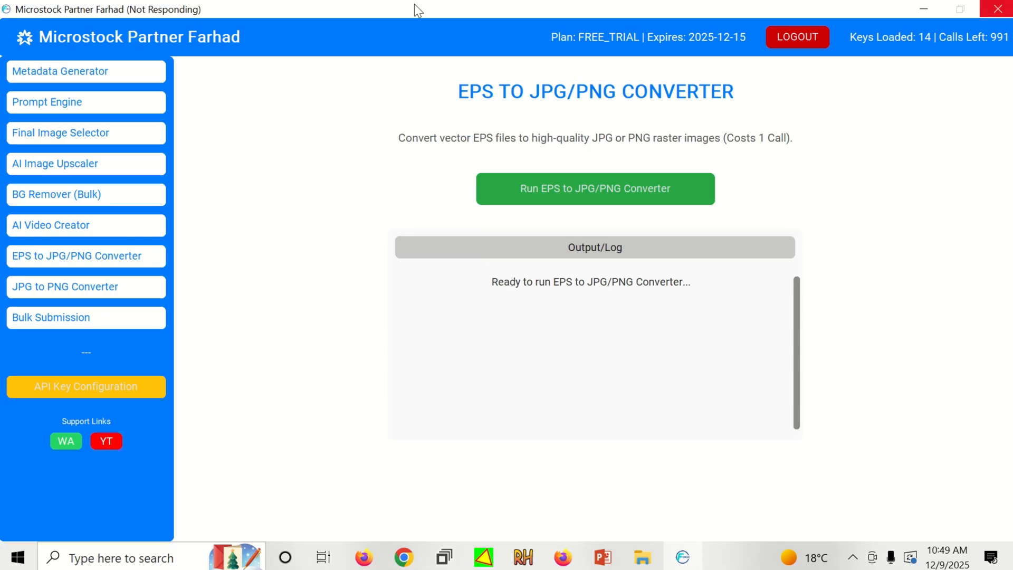
click(595, 372)
- Switch to File Explorer and look through the converted files in the Whisk input folder
mouse_move(643, 557)
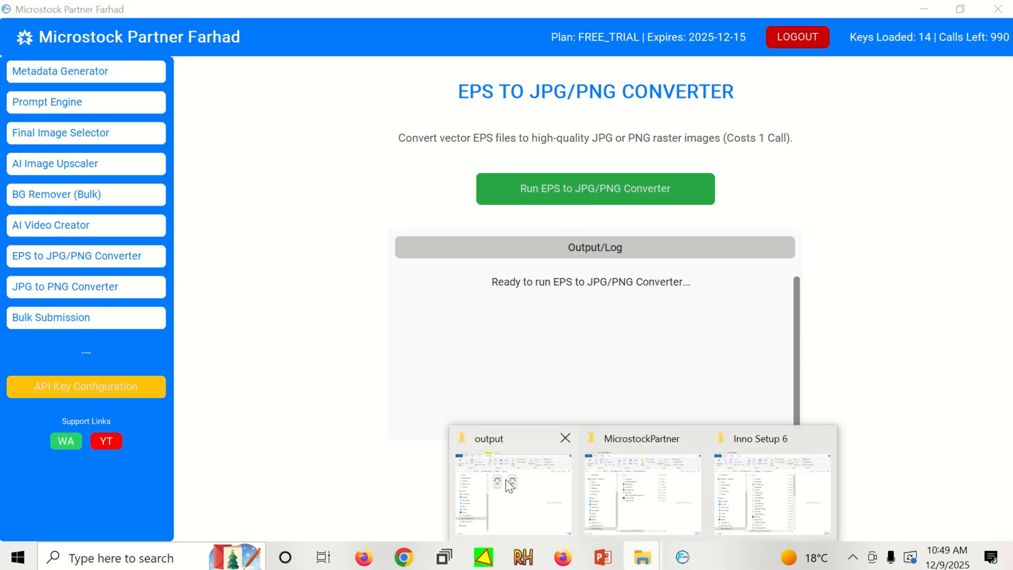
click(506, 479)
click(219, 142)
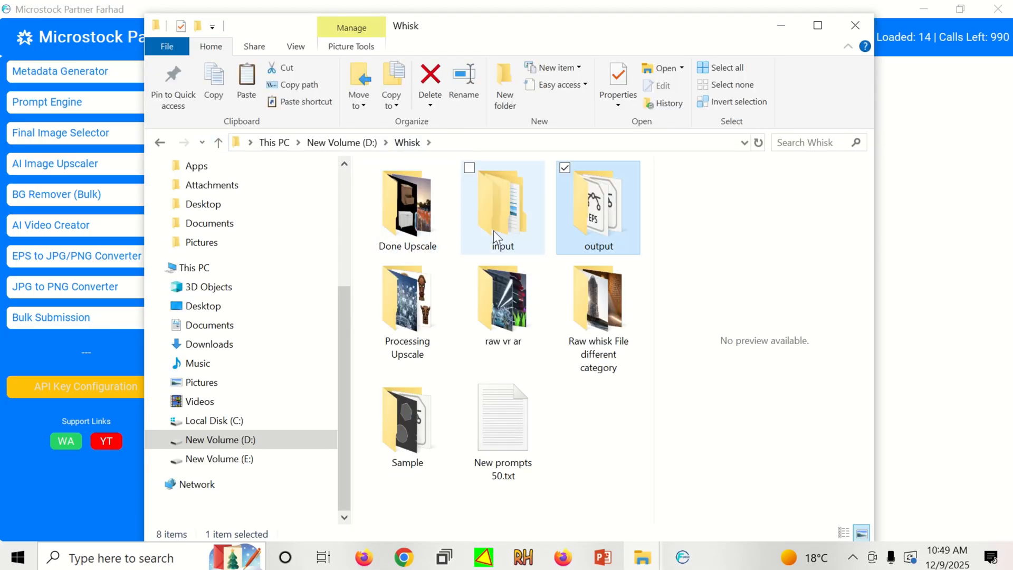
double_click(493, 231)
double_click(409, 240)
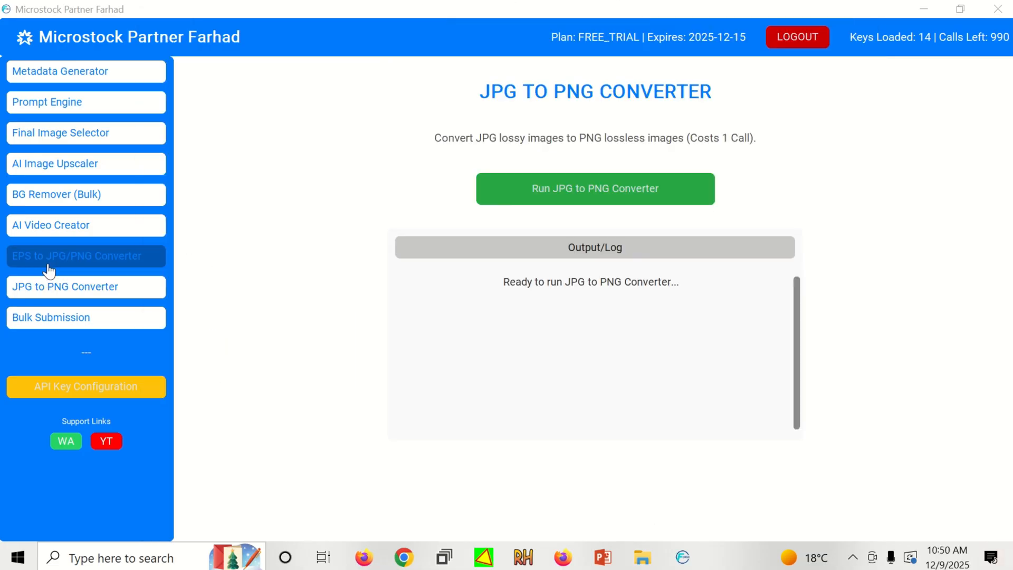
- Run the JPG to PNG Converter on the Whisk output folder with the Whisk input folder as destination, and dismiss the completion message
click(51, 298)
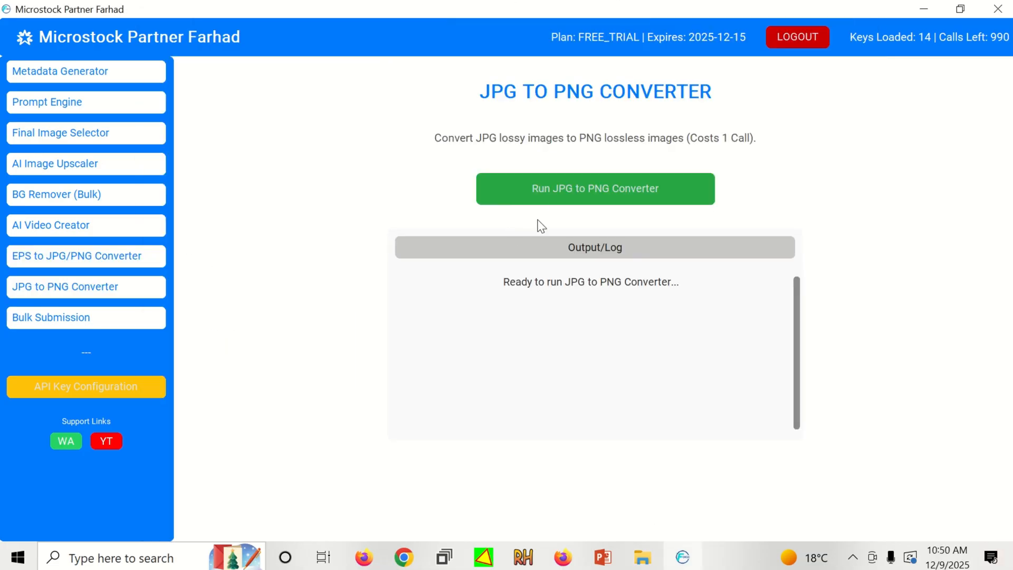
click(554, 197)
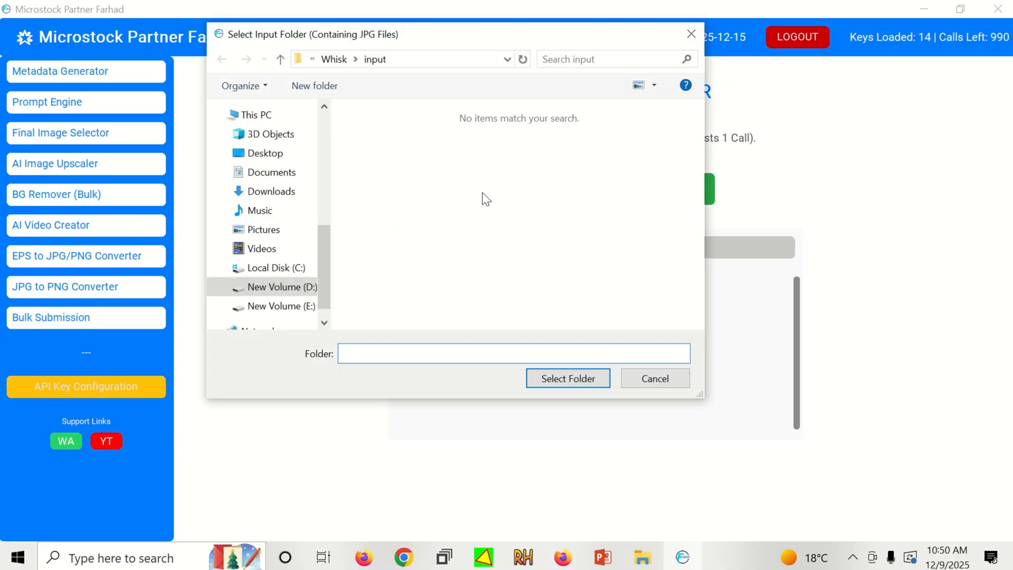
click(287, 59)
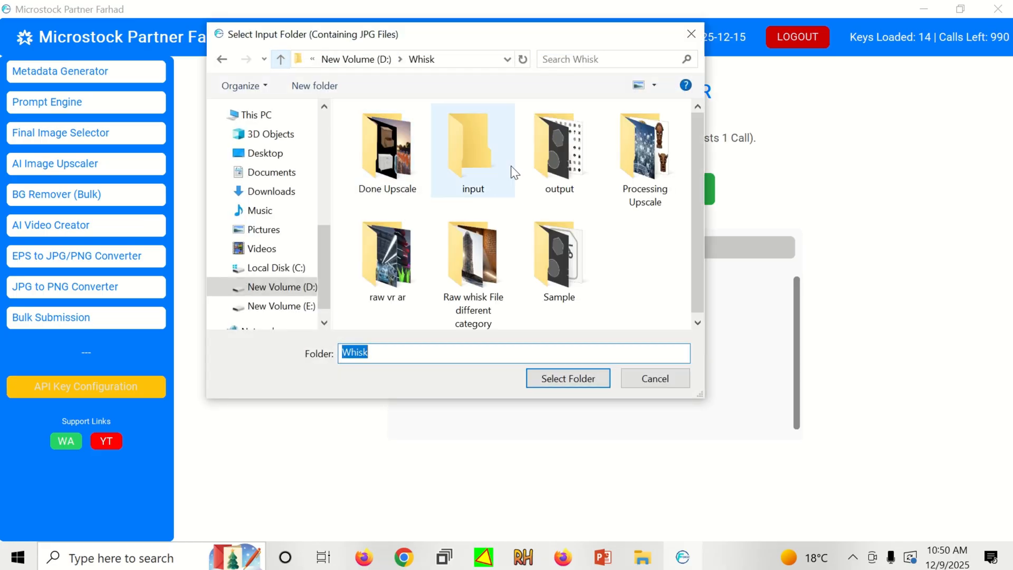
double_click(571, 177)
click(598, 377)
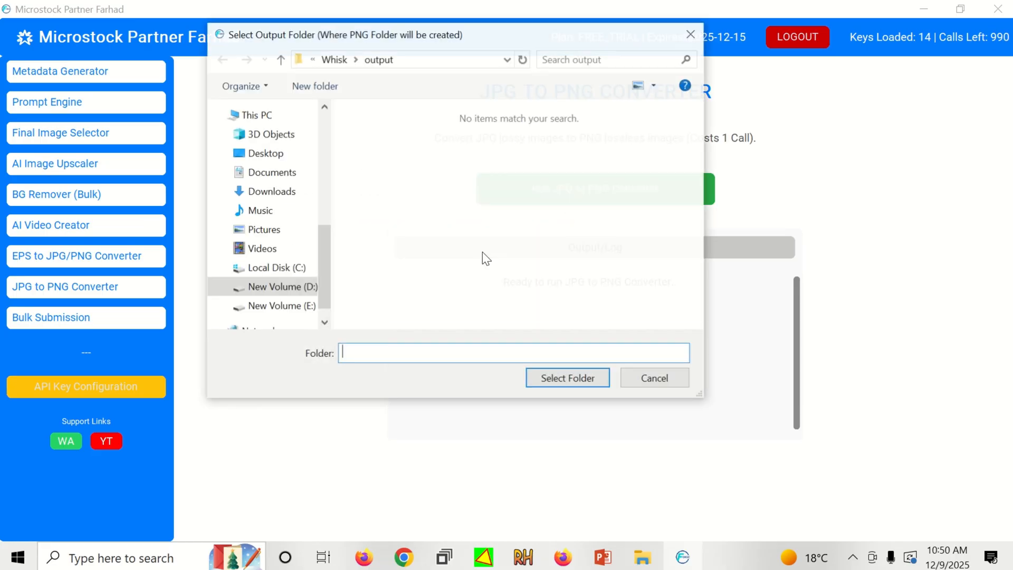
click(281, 59)
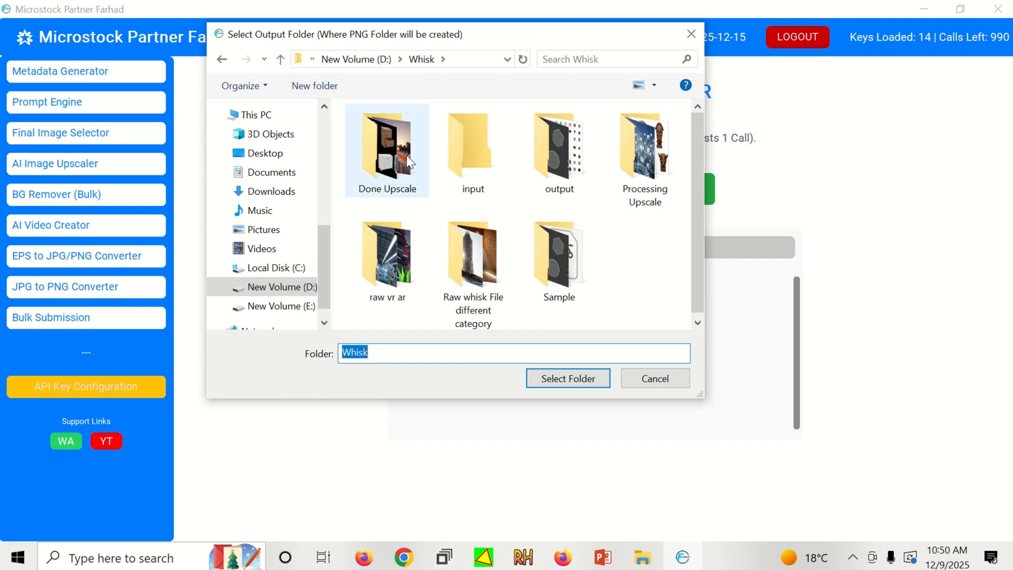
double_click(494, 170)
click(578, 378)
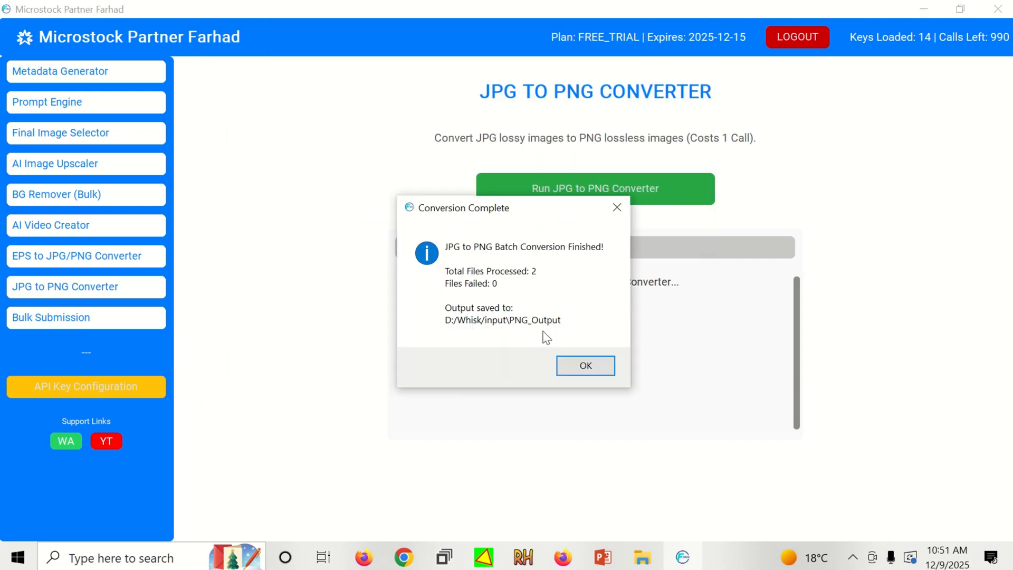
click(584, 365)
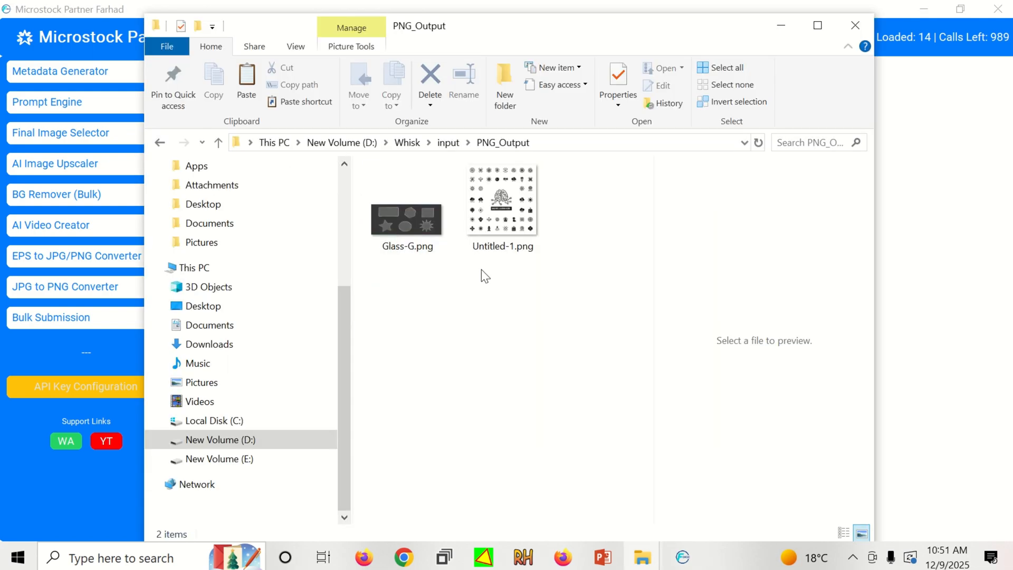
- Preview Glass-G.png and Untitled-1.png in PNG_Output, go back to the input folder and minimize File Explorer
drag(413, 271, 542, 201)
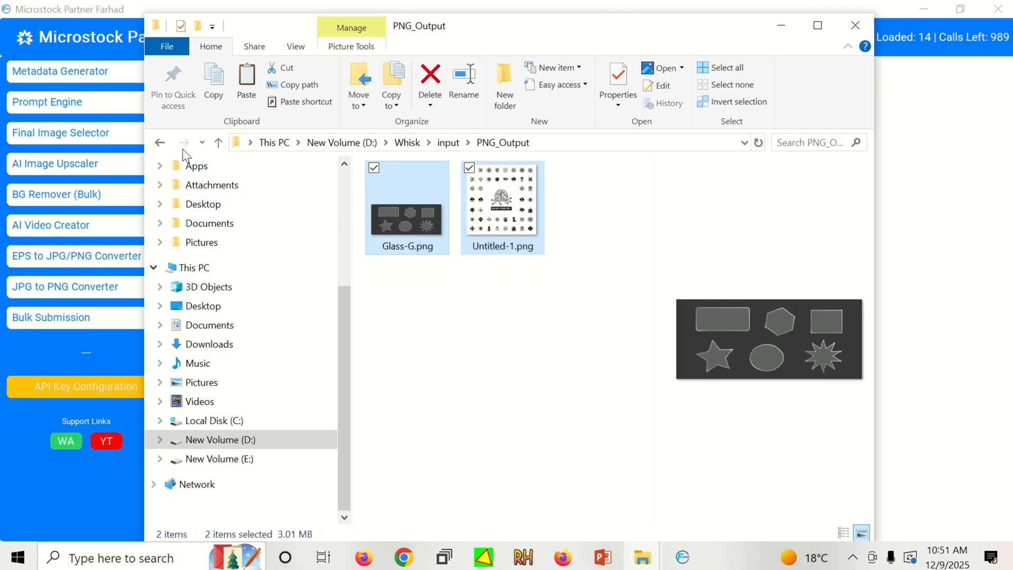
click(218, 144)
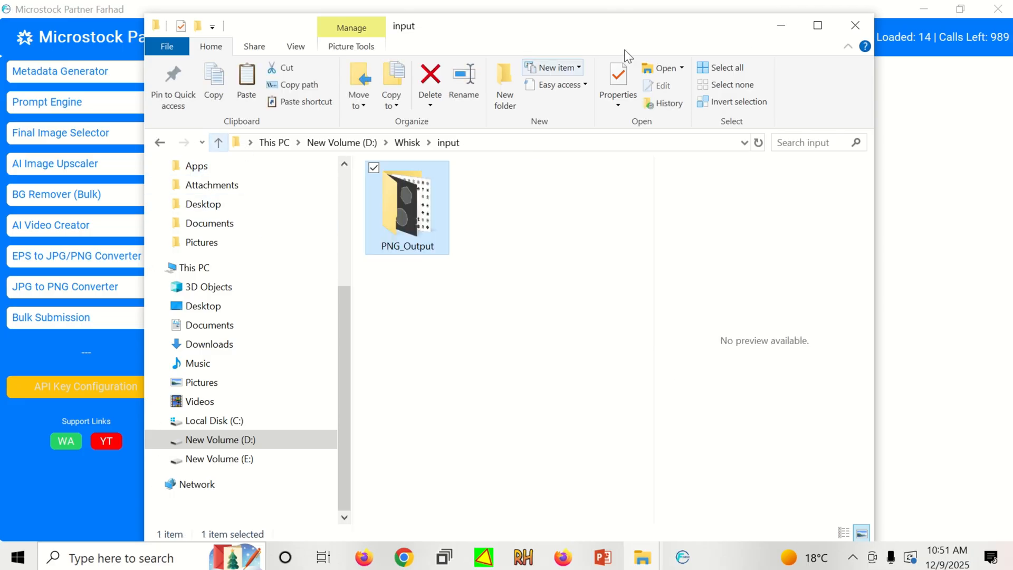
click(789, 30)
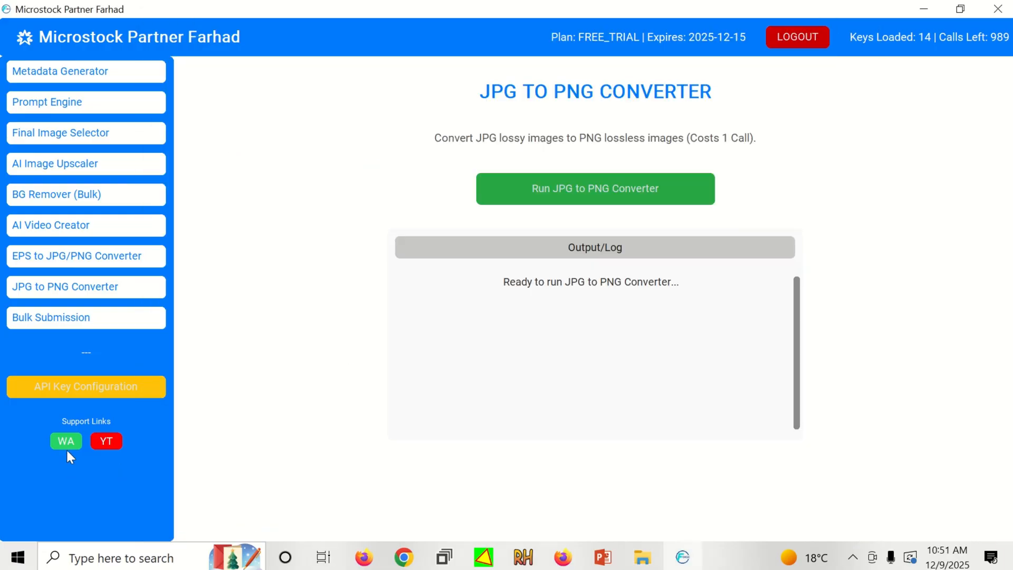
- Open the bulk background remover and set D:/Whisk/input as the input folder and D:/Whisk/output as the output folder
click(80, 203)
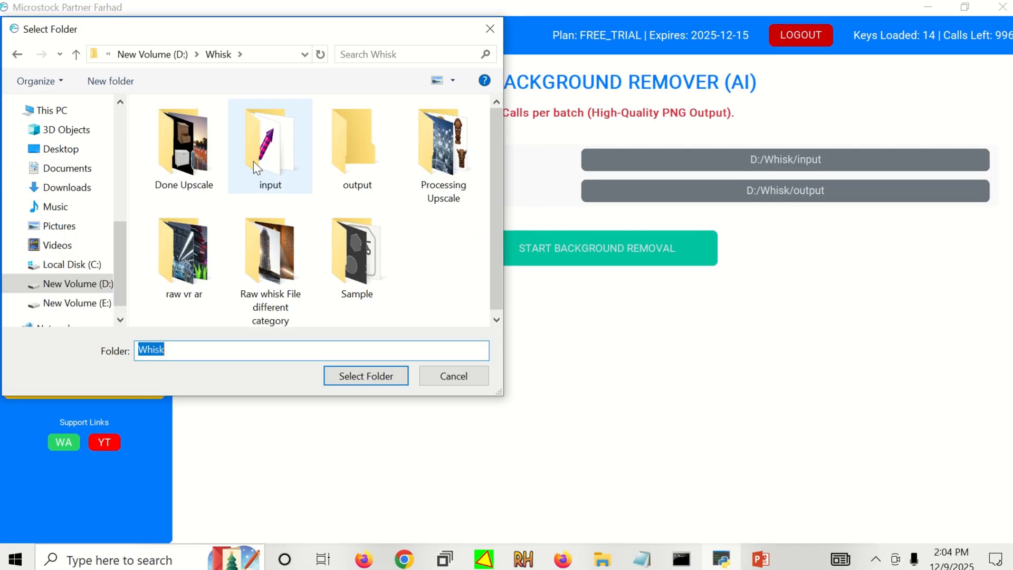
double_click(253, 161)
click(348, 381)
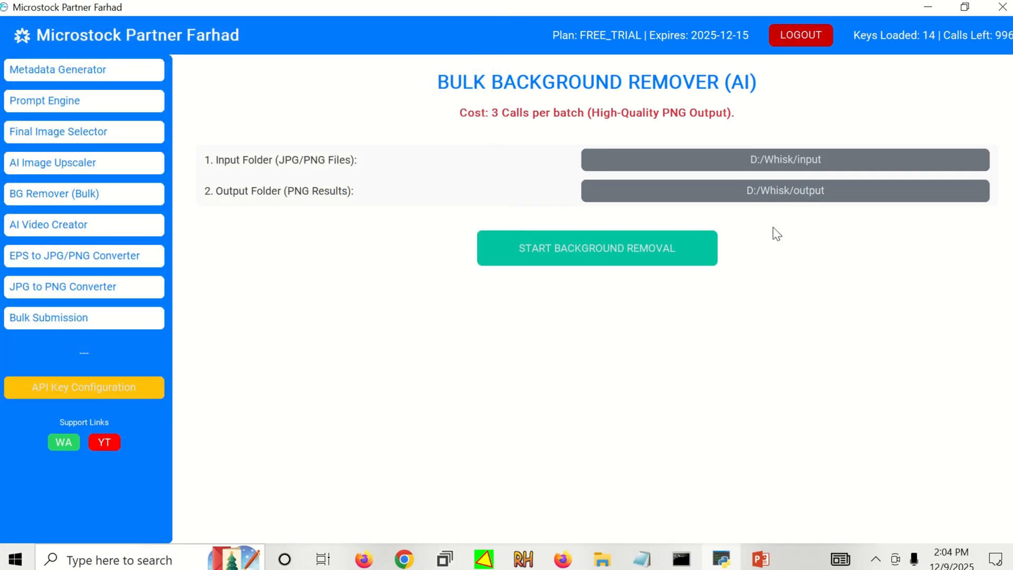
click(731, 191)
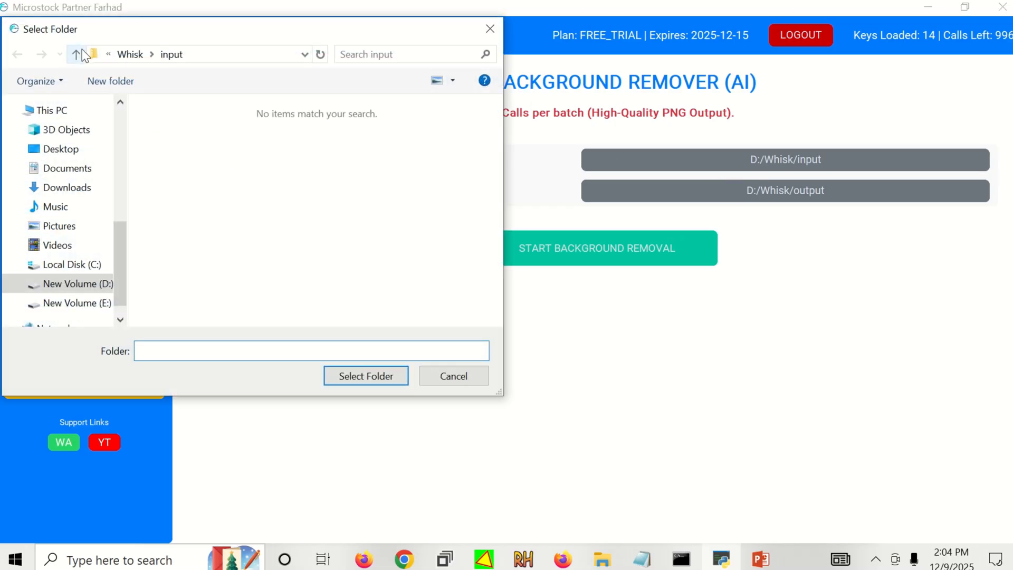
click(76, 55)
double_click(354, 138)
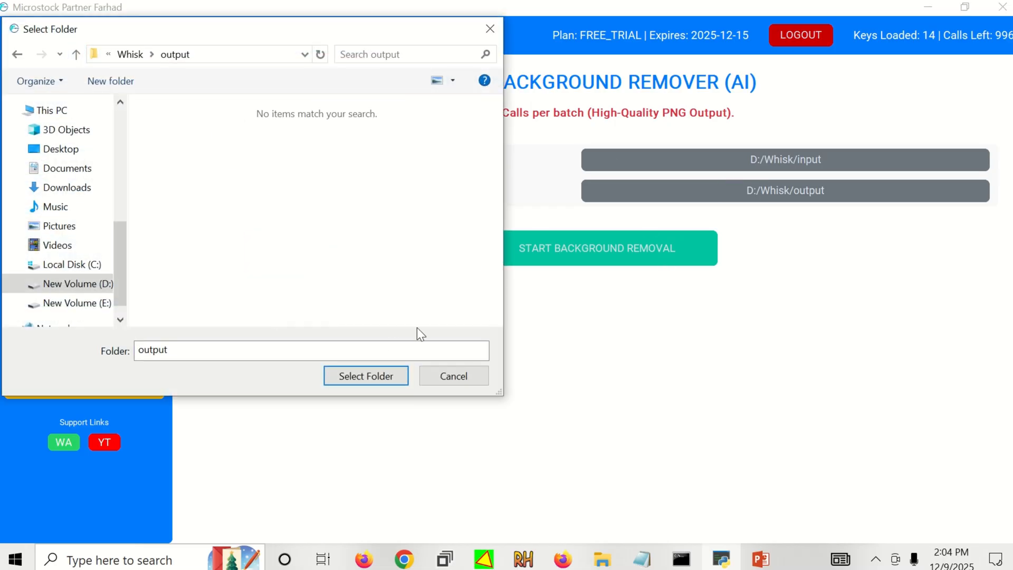
click(365, 378)
- Start the background removal batch and dismiss its start and completion messages
click(588, 260)
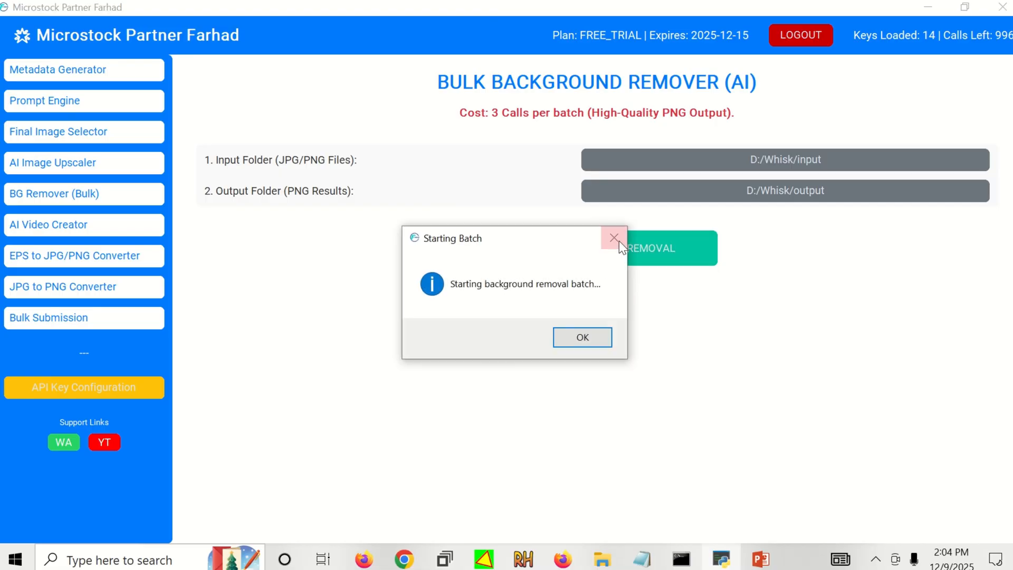
click(569, 341)
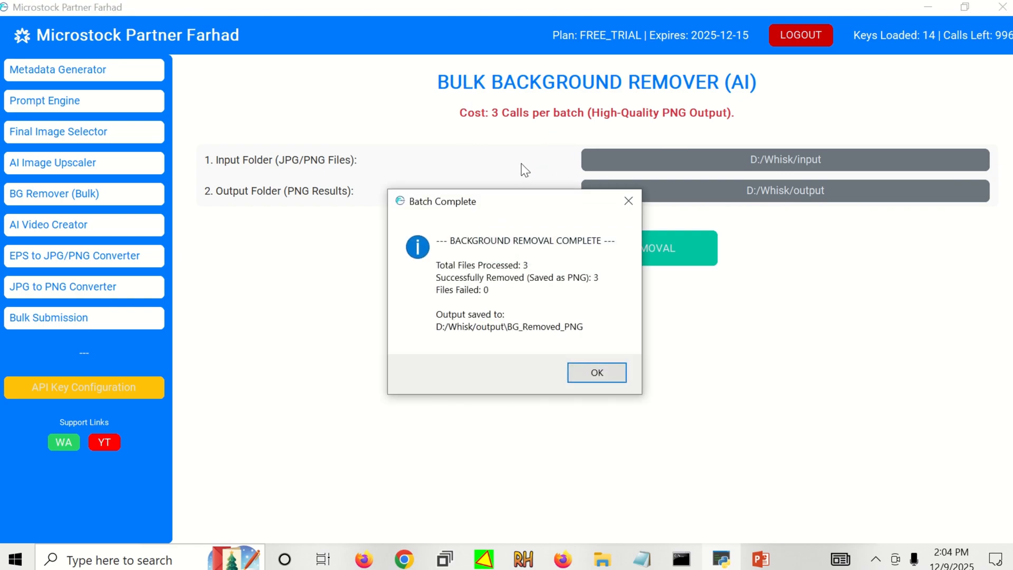
click(596, 376)
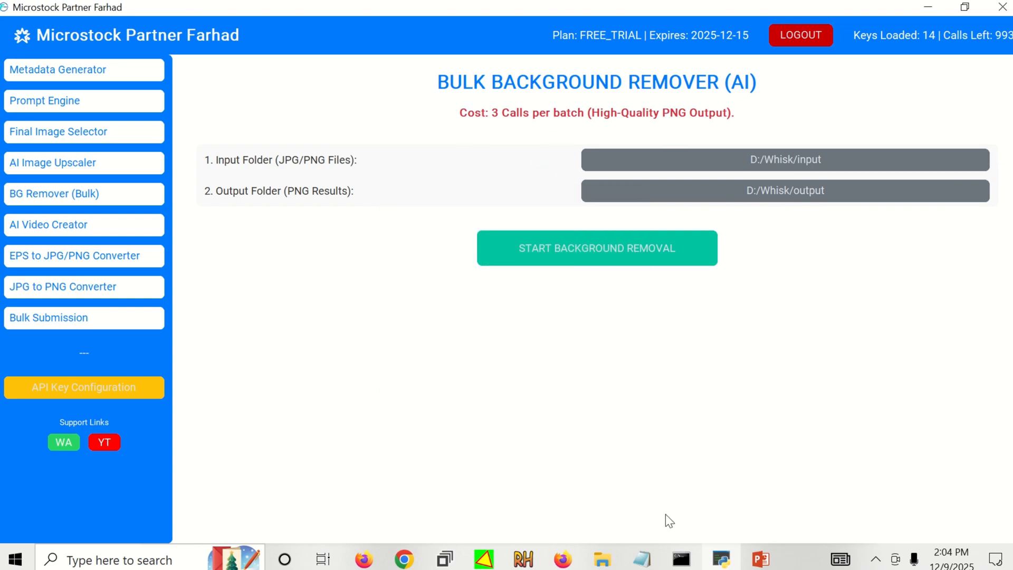
- Switch to File Explorer, go to BG_Removed_PNG in the Whisk output folder and open the first background-removed image
mouse_move(605, 561)
click(505, 472)
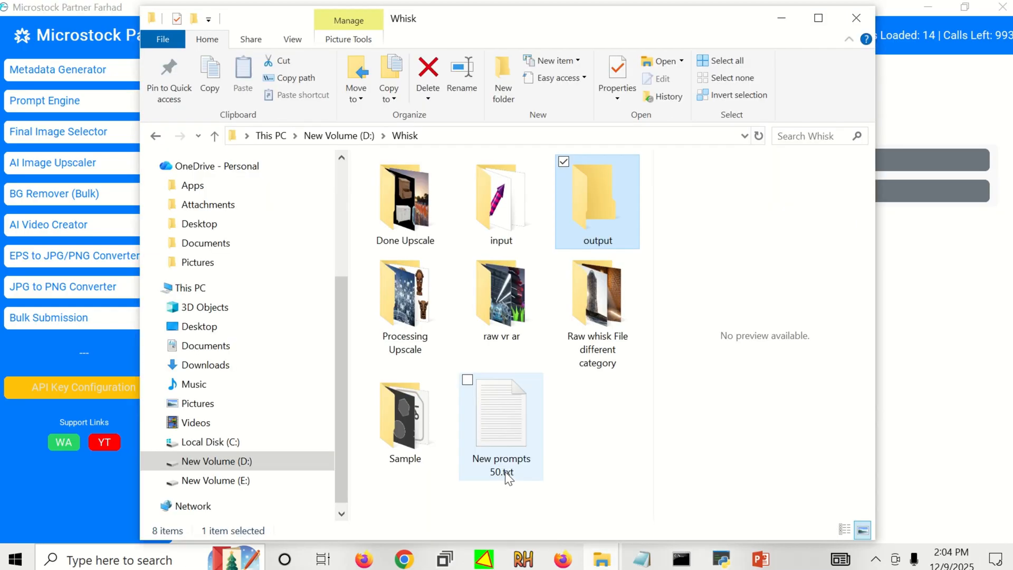
double_click(590, 208)
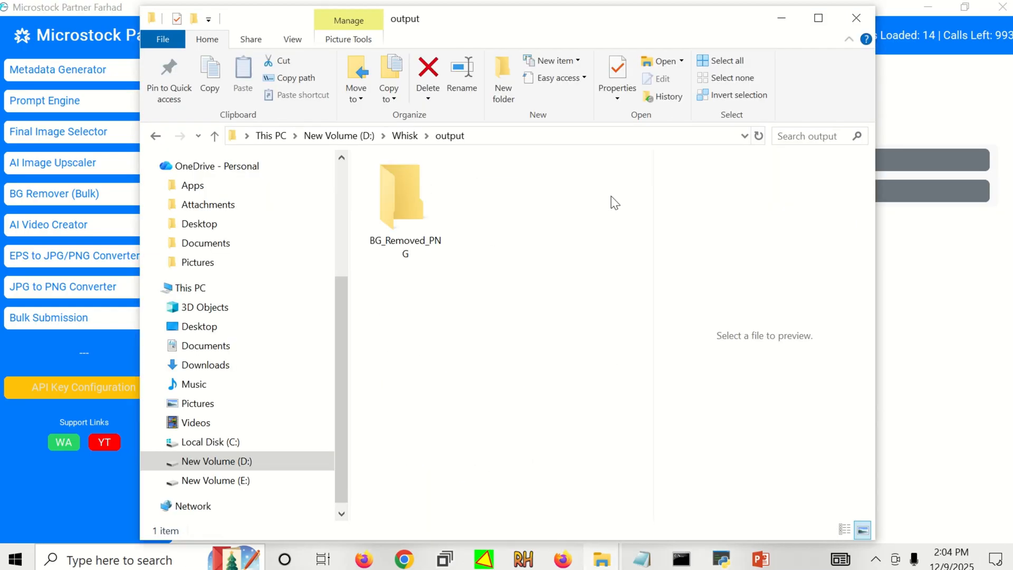
double_click(403, 220)
double_click(397, 243)
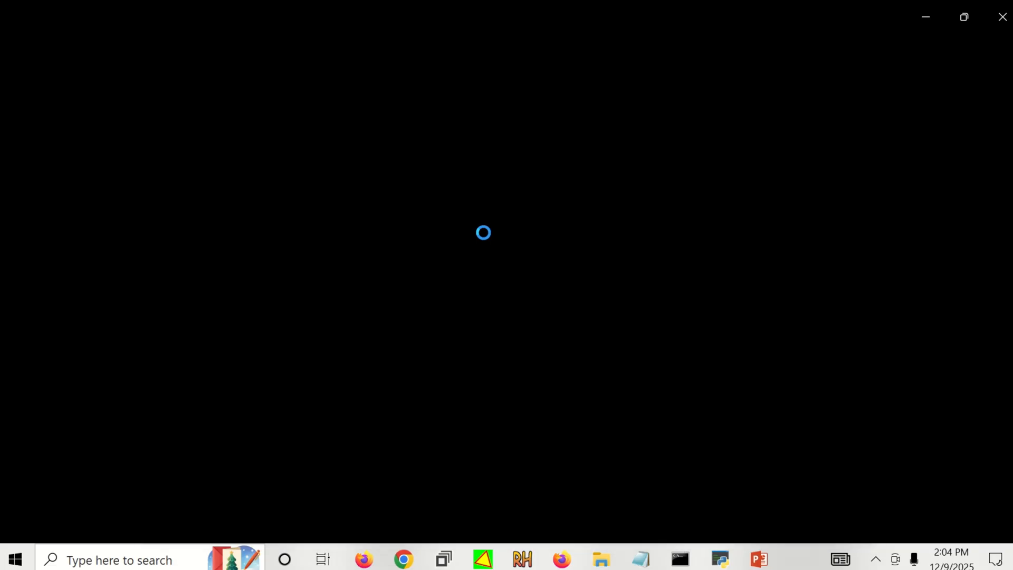
- Inspect the background-removed image Vector_file_17.10 (2) up close, step to Vector_file_17.10 (3) and continue to the following image
scroll(551, 331, up, 3)
scroll(561, 323, down, 3)
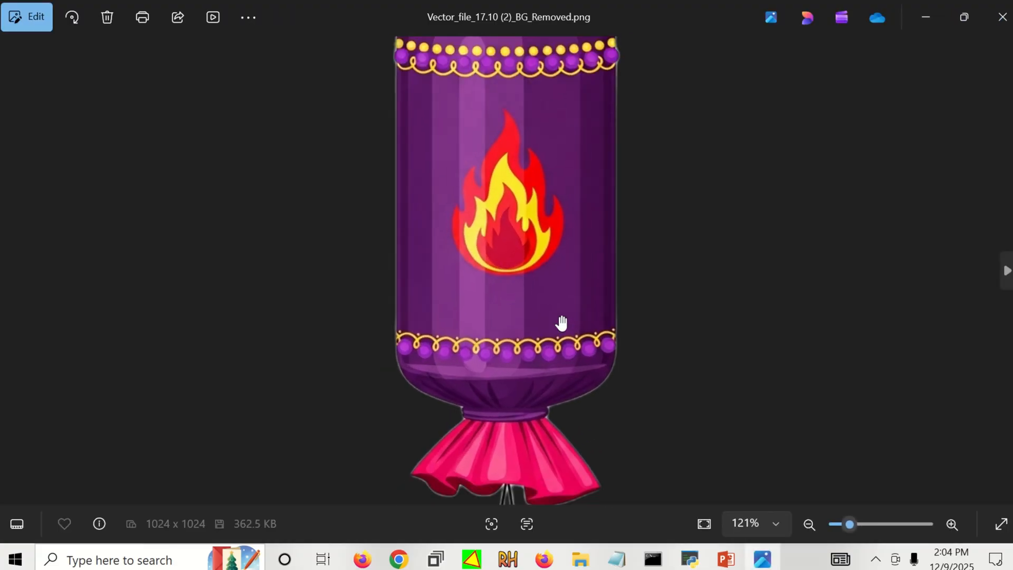
click(1007, 271)
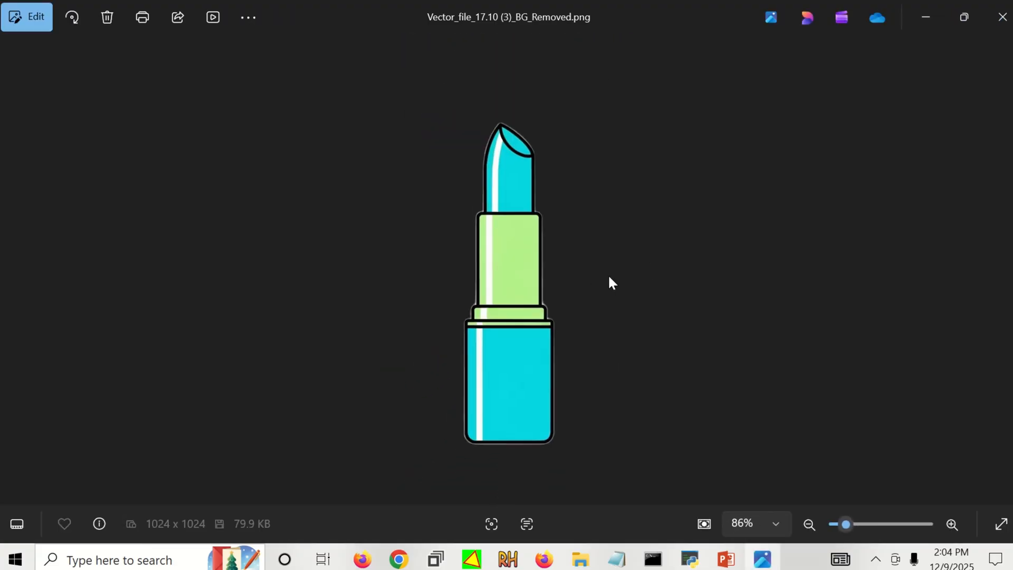
click(1007, 271)
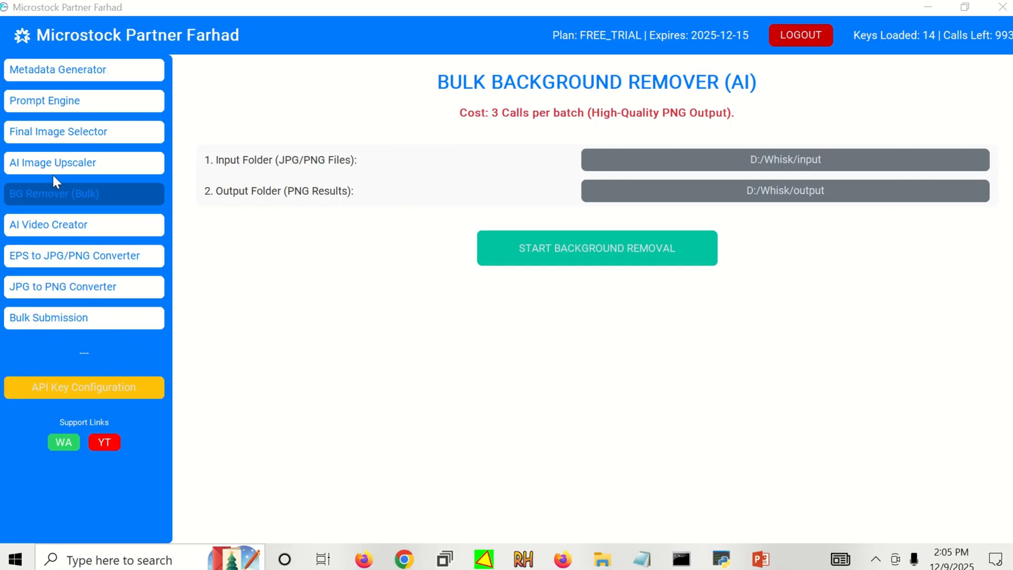
- Open the Final Image Selector and set D:/Whisk/input as the folder of files to check
click(58, 138)
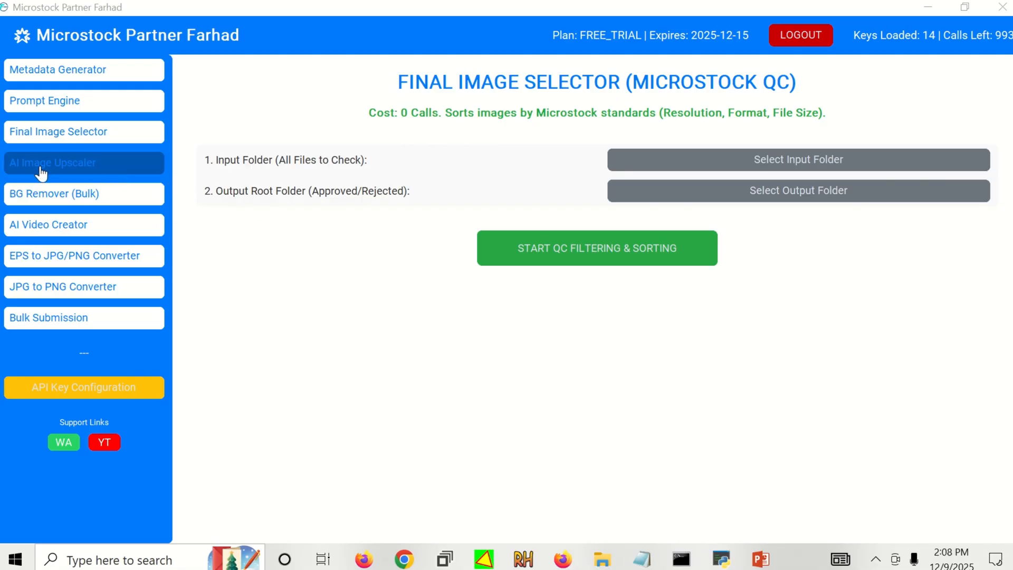
click(735, 160)
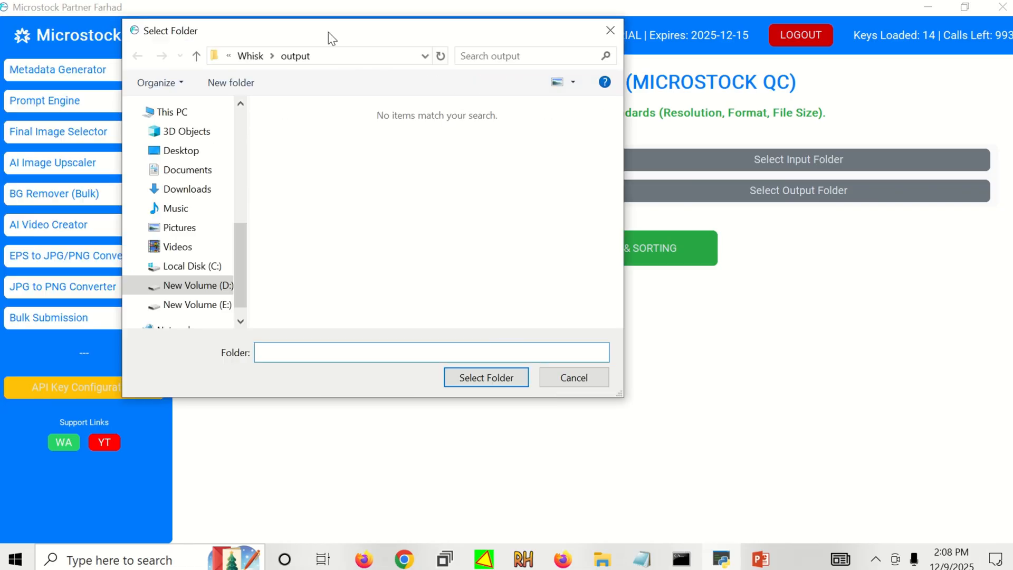
drag(329, 32, 348, 31)
click(214, 56)
click(410, 144)
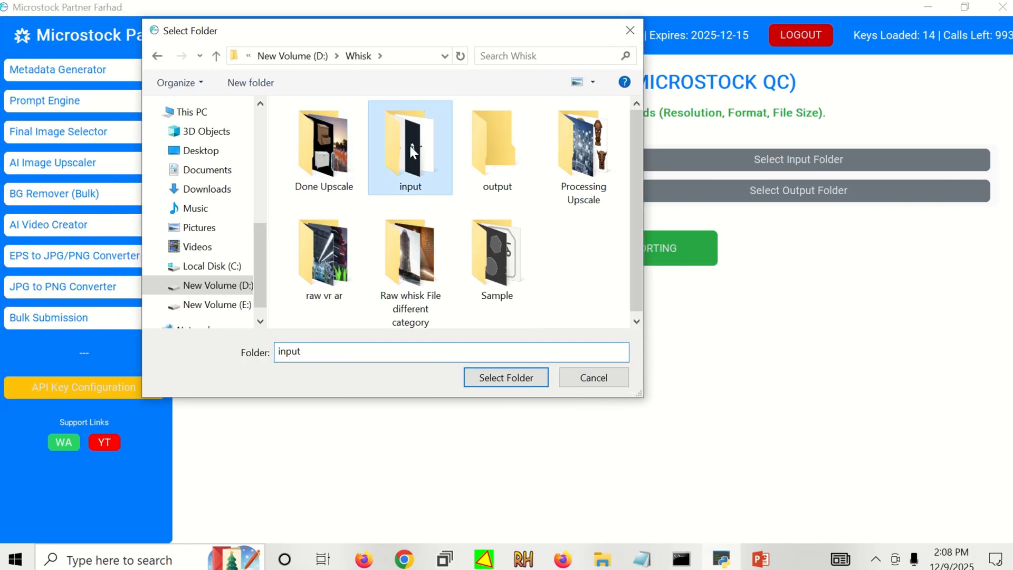
double_click(410, 143)
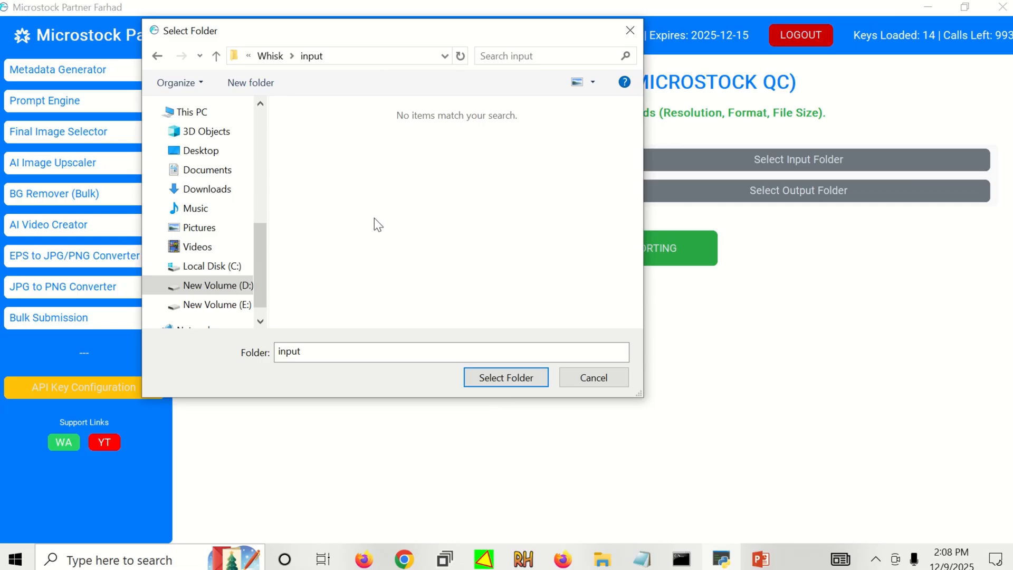
click(500, 378)
- Set D:/Whisk/output as the output root folder for the approved and rejected images
click(729, 192)
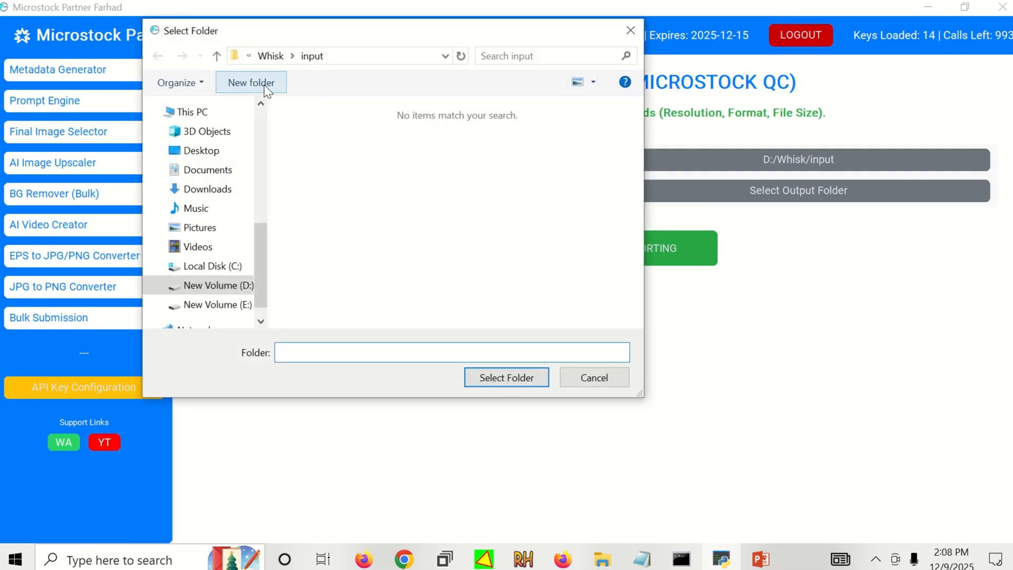
click(217, 56)
double_click(491, 161)
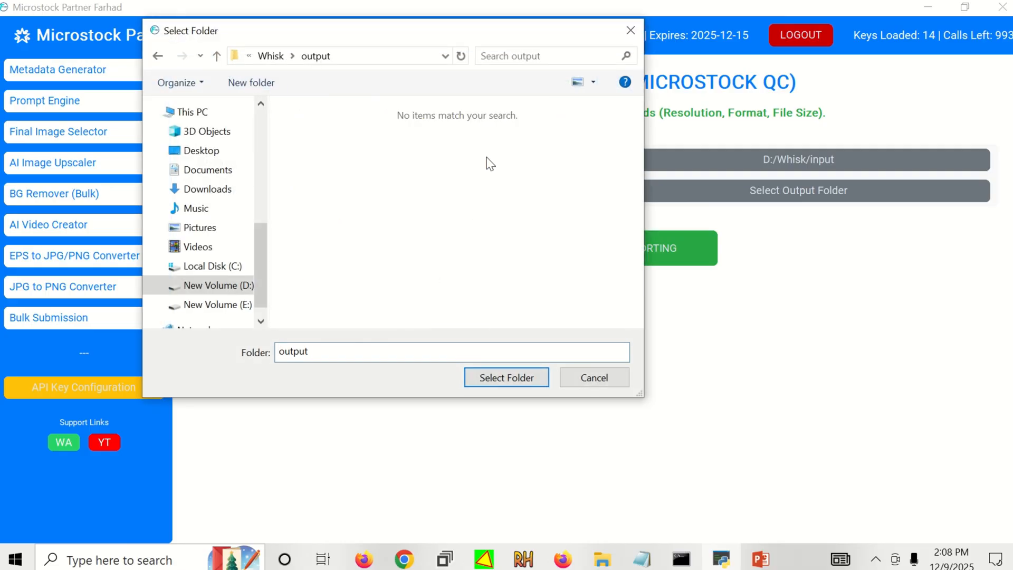
click(507, 376)
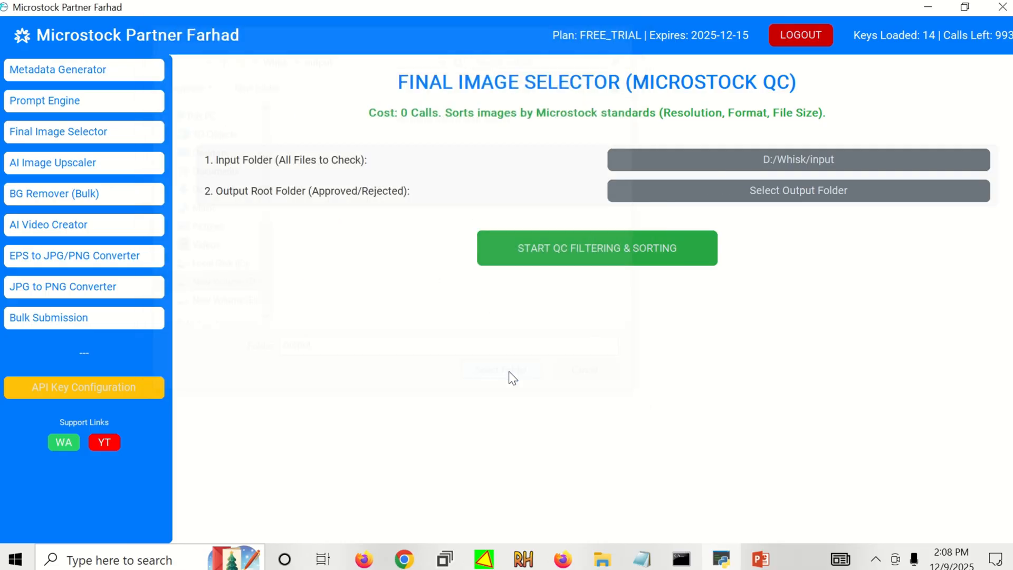
- Start the QC filtering and sorting batch and dismiss its start and completion messages
click(589, 254)
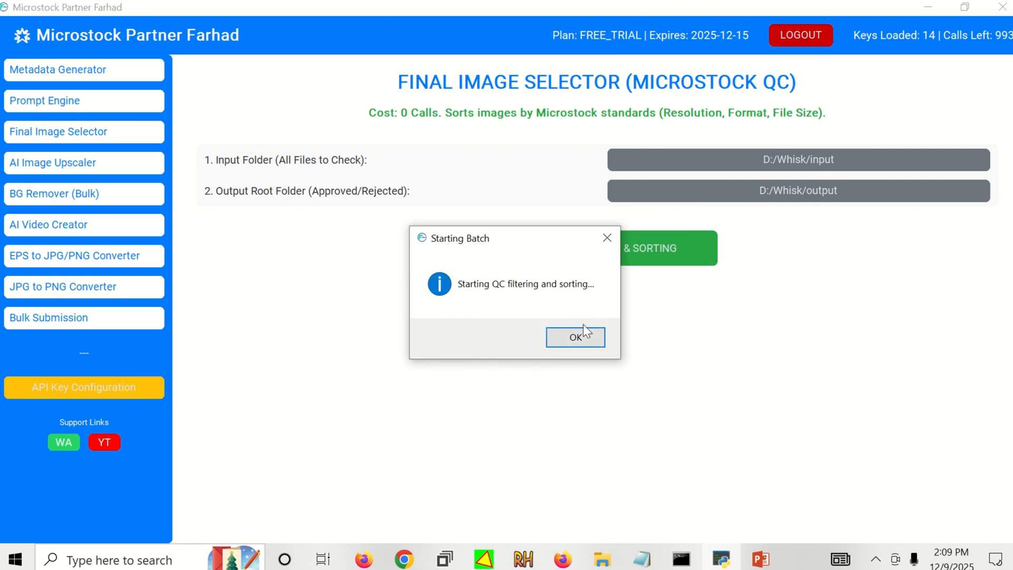
click(577, 340)
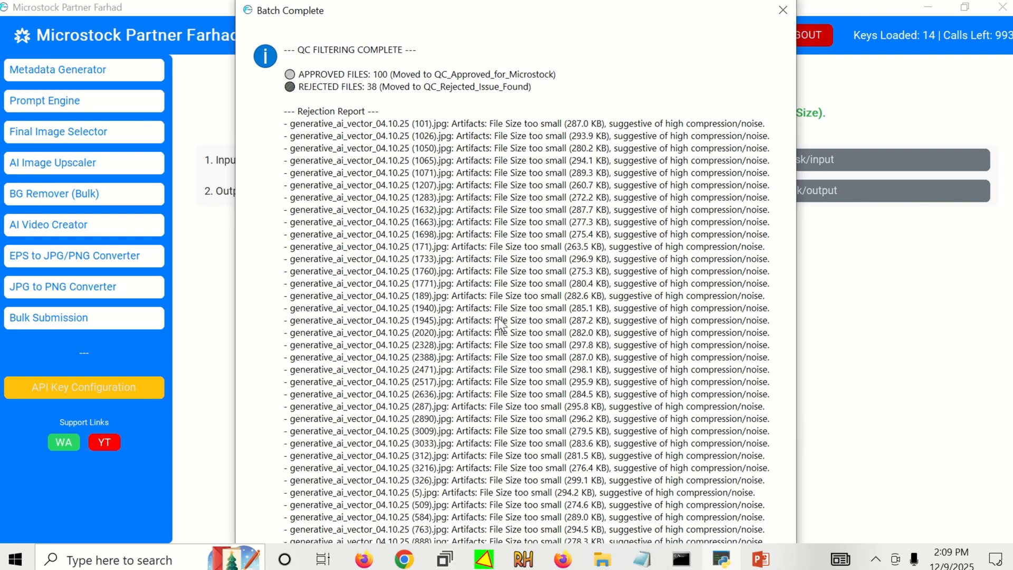
click(783, 10)
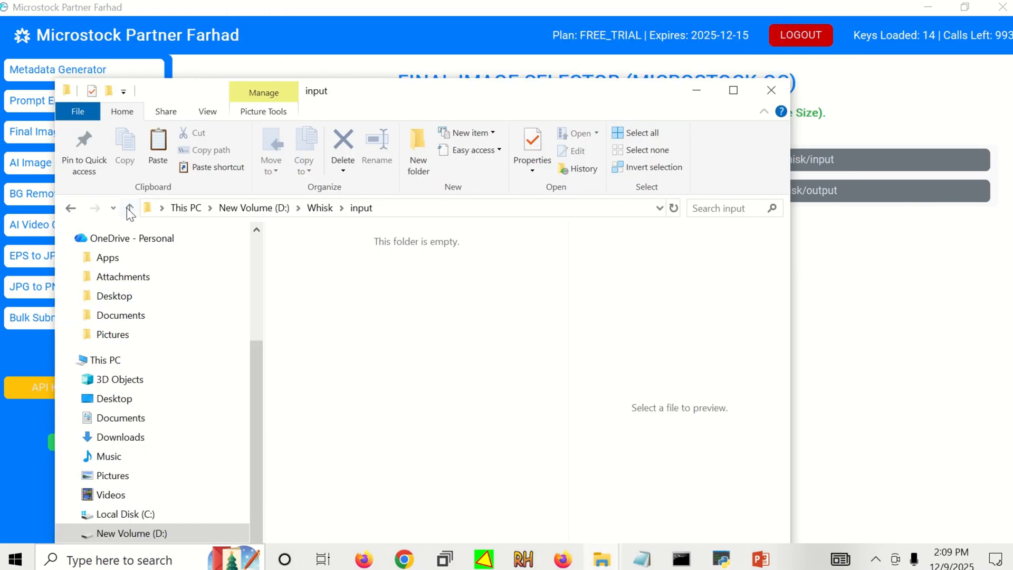
- Go to the Whisk output folder in File Explorer and look through the images in QC_Approved_for_Microstock
click(129, 208)
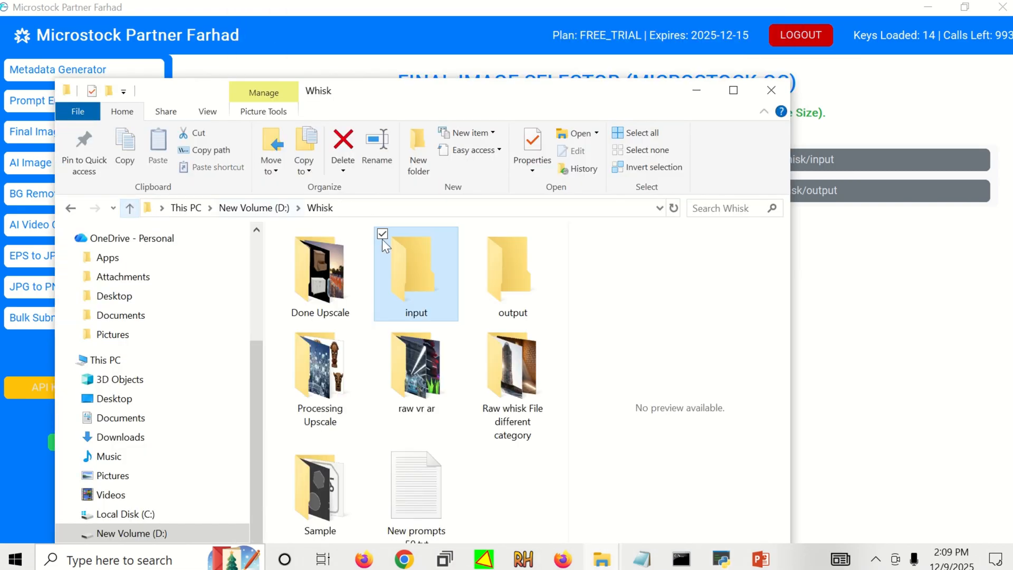
double_click(495, 272)
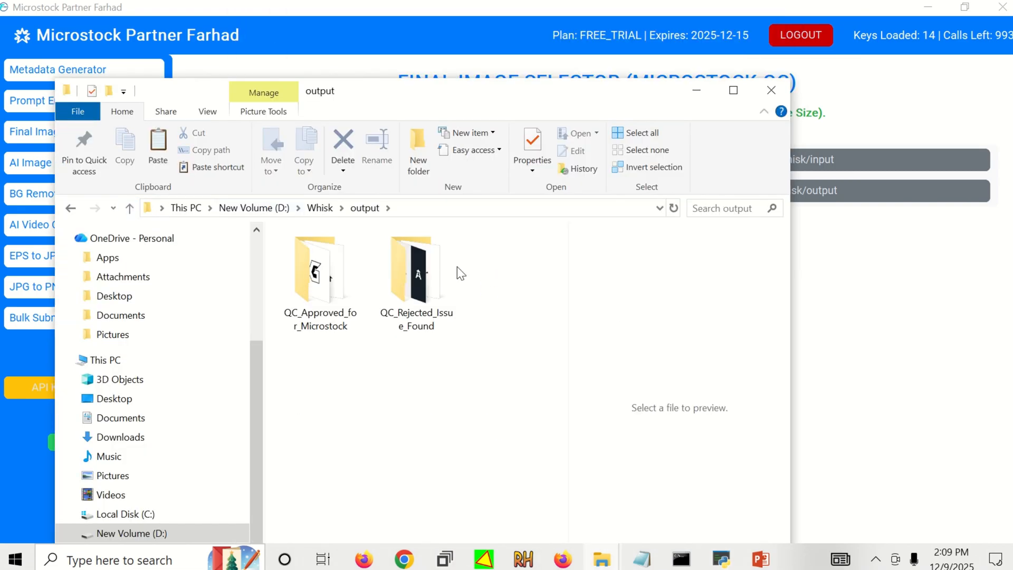
drag(397, 108, 466, 32)
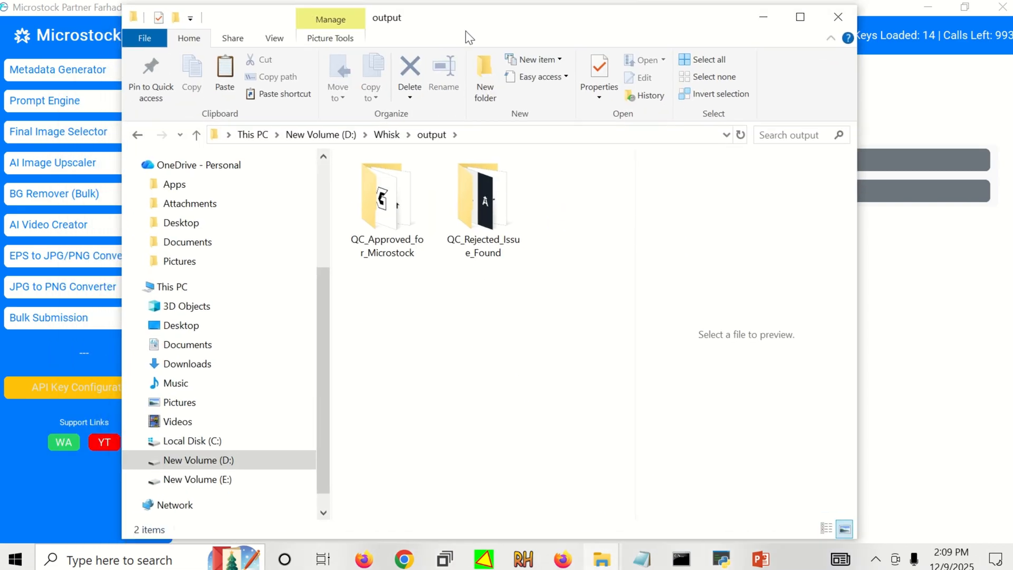
double_click(400, 243)
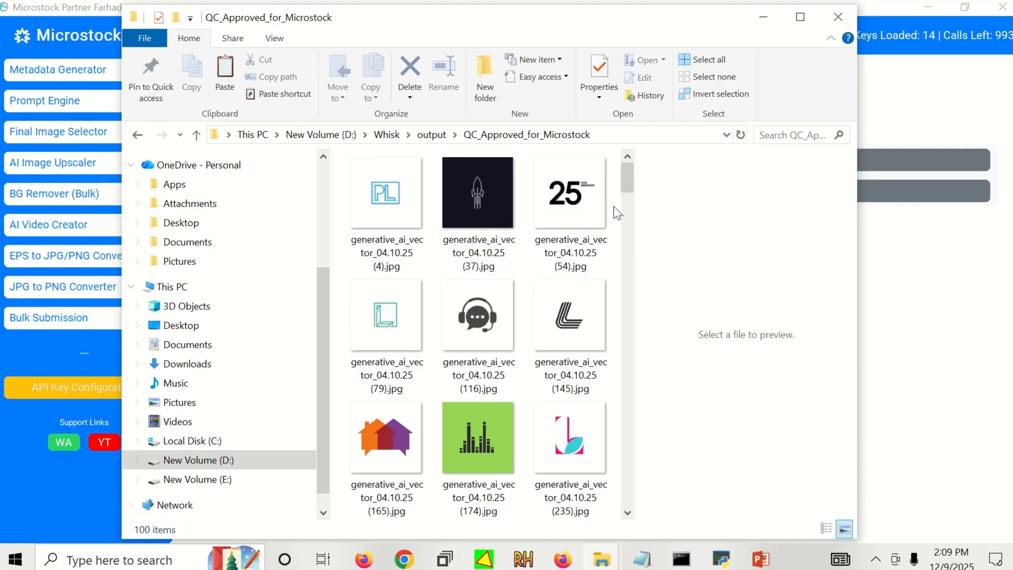
mouse_move(628, 174)
mouse_down()
mouse_move(629, 231)
mouse_move(628, 161)
mouse_move(641, 170)
mouse_up()
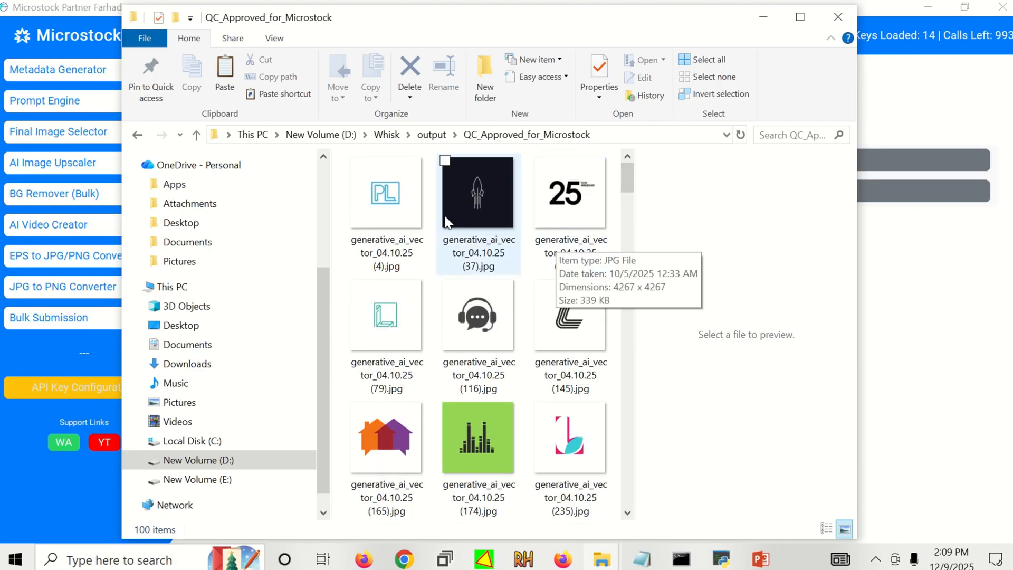
- Look through the rejected images in QC_Rejected_Issue_Found and return to the output folder
click(204, 139)
click(470, 220)
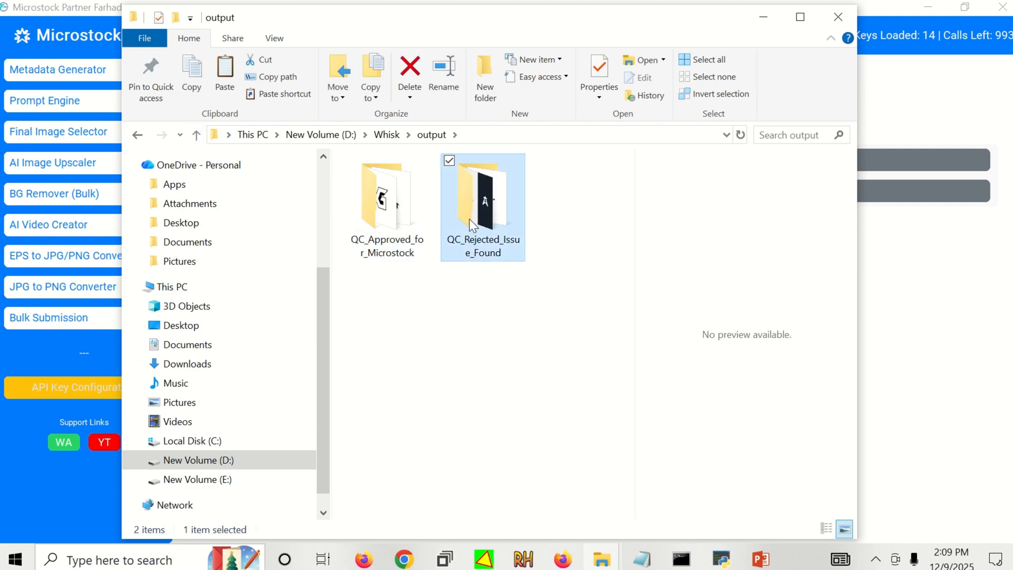
double_click(470, 220)
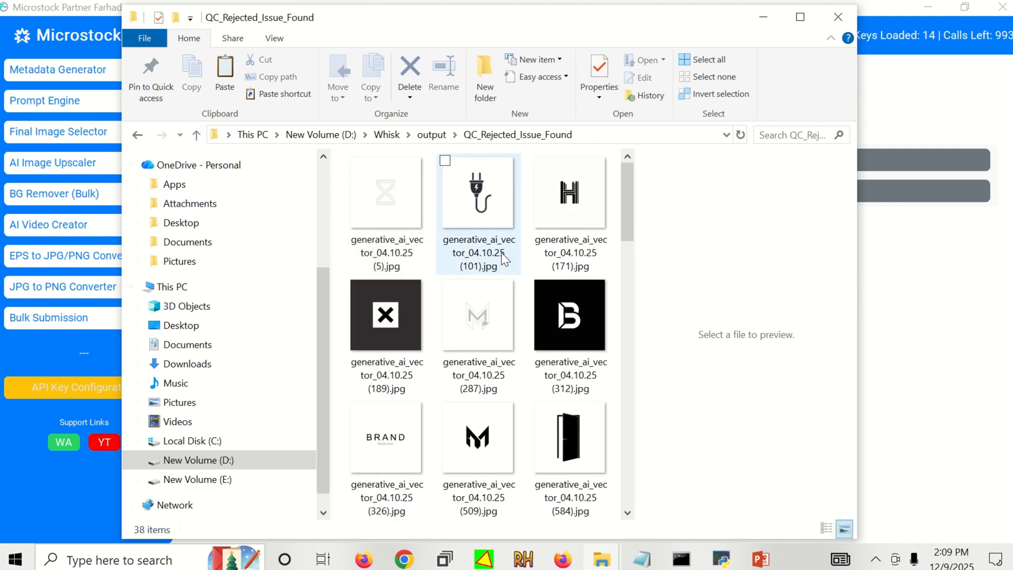
drag(624, 215, 670, 211)
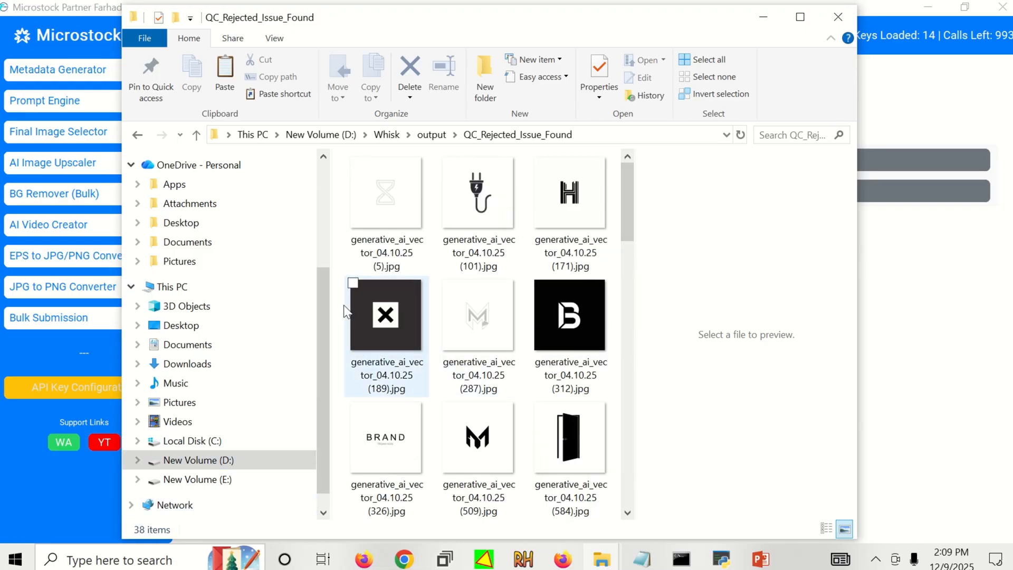
click(198, 135)
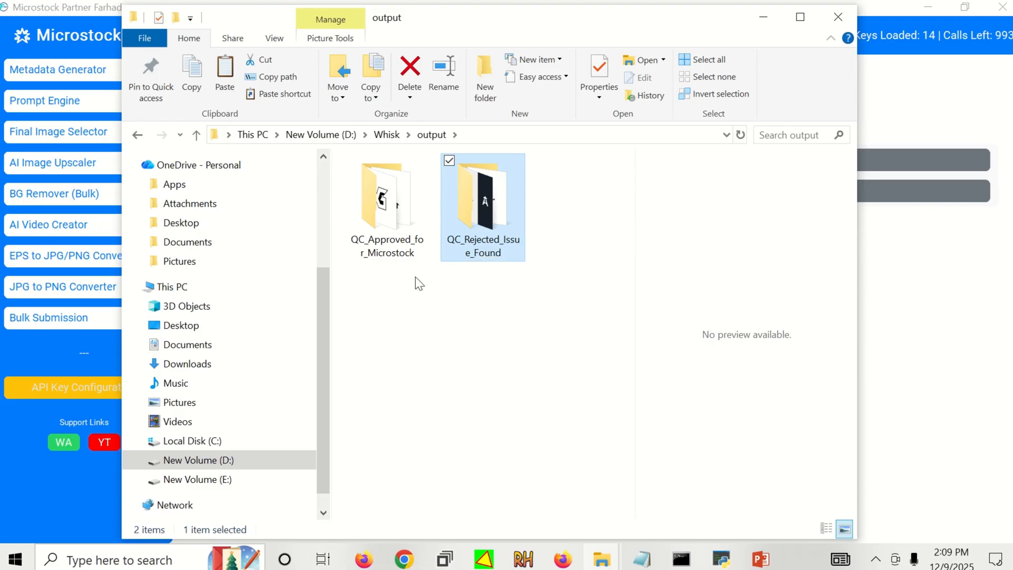
- Select the QC_Approved_for_Microstock folder and put File Explorer away to return to the Final Image Selector
click(382, 233)
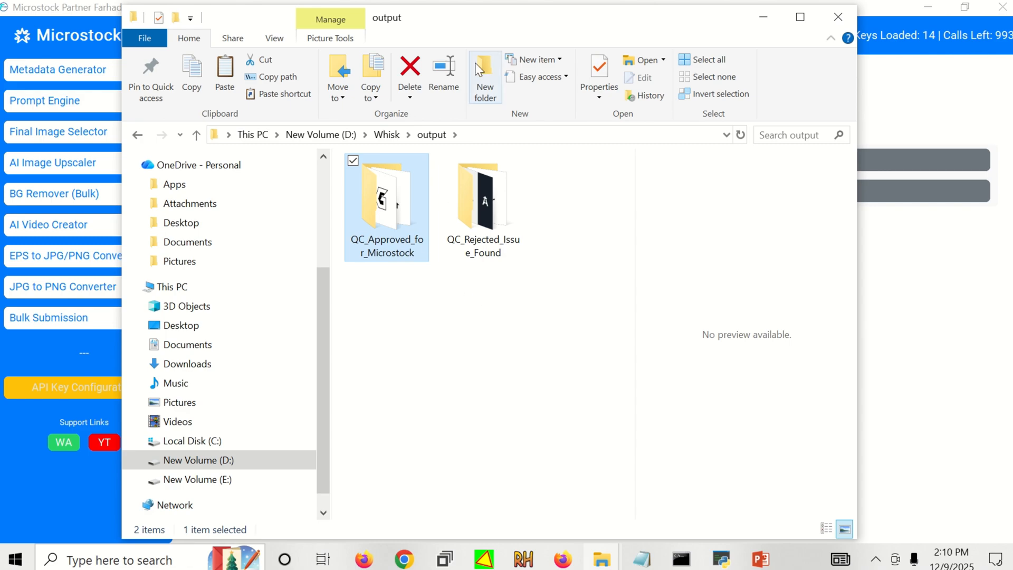
drag(461, 18, 481, 90)
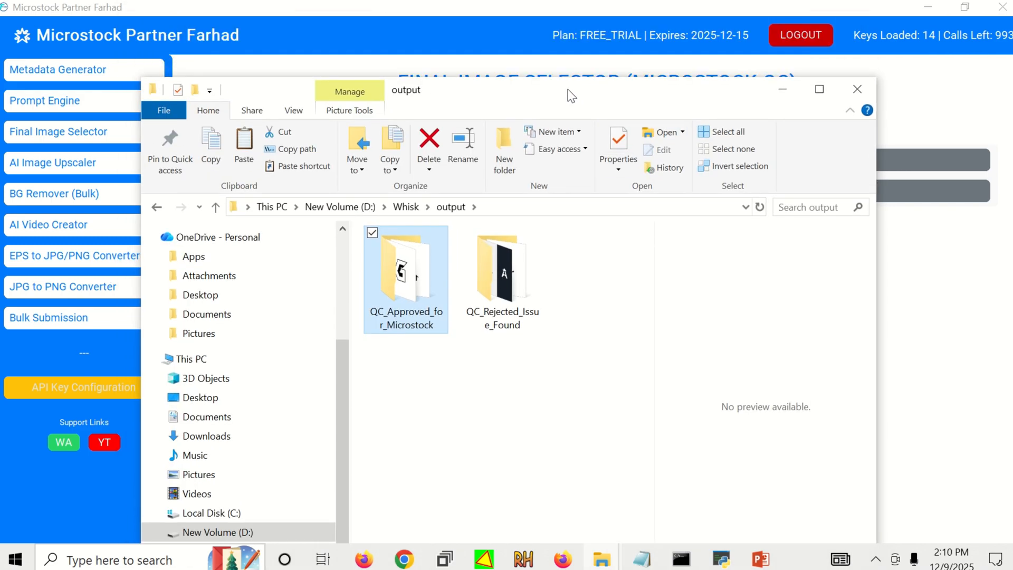
click(544, 77)
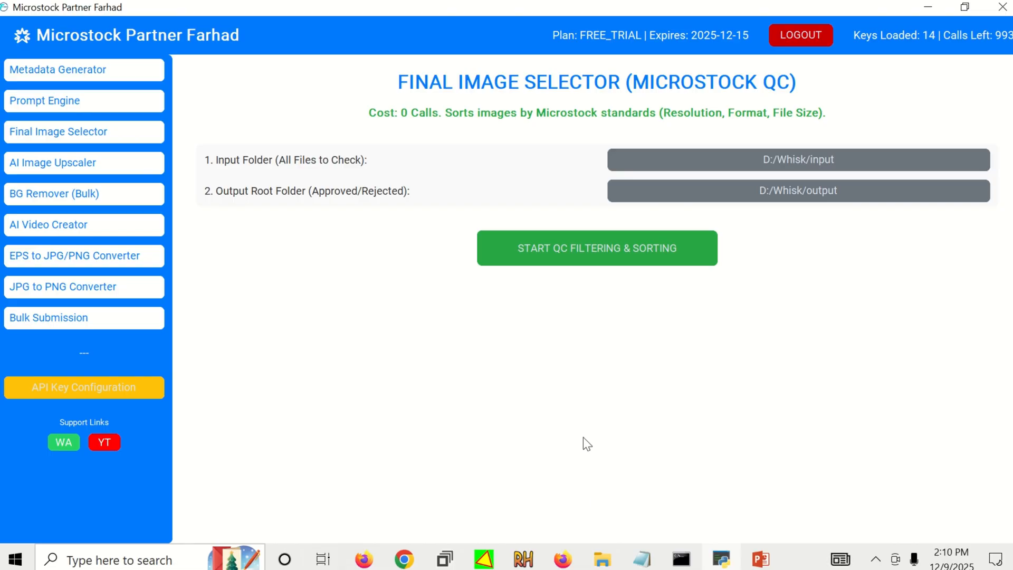
- Switch to File Explorer, go to the MicrostockPartner folder inside "install file" on drive E: and open unins000.exe
mouse_move(605, 556)
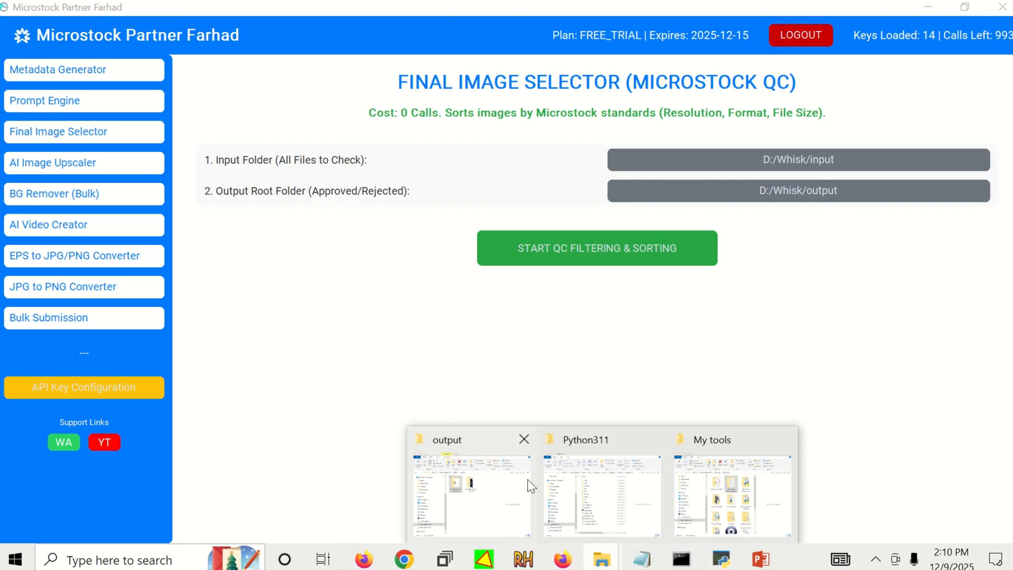
mouse_move(619, 477)
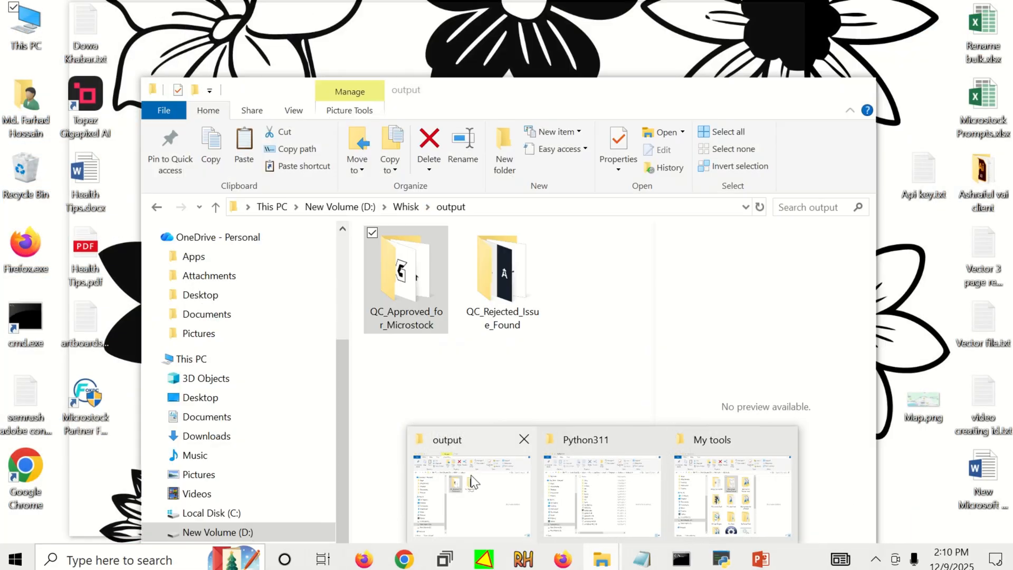
click(467, 488)
scroll(282, 422, down, 1)
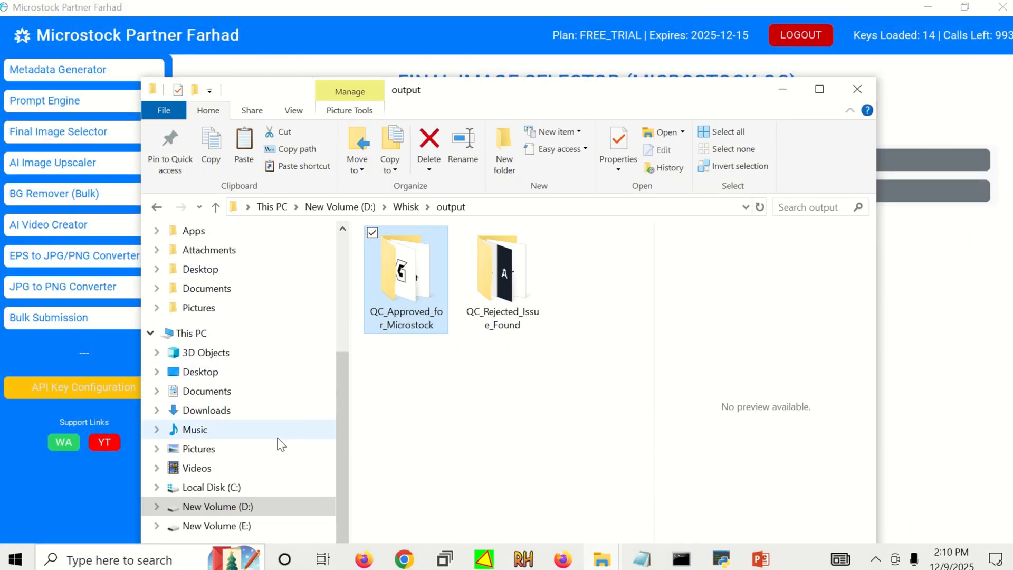
click(255, 527)
double_click(590, 269)
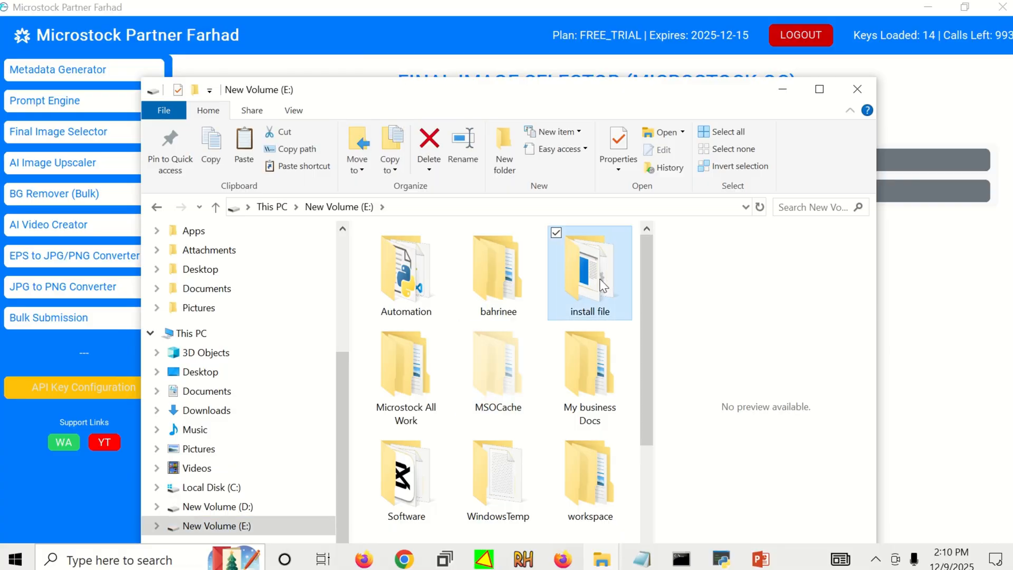
scroll(494, 327, down, 1)
double_click(451, 451)
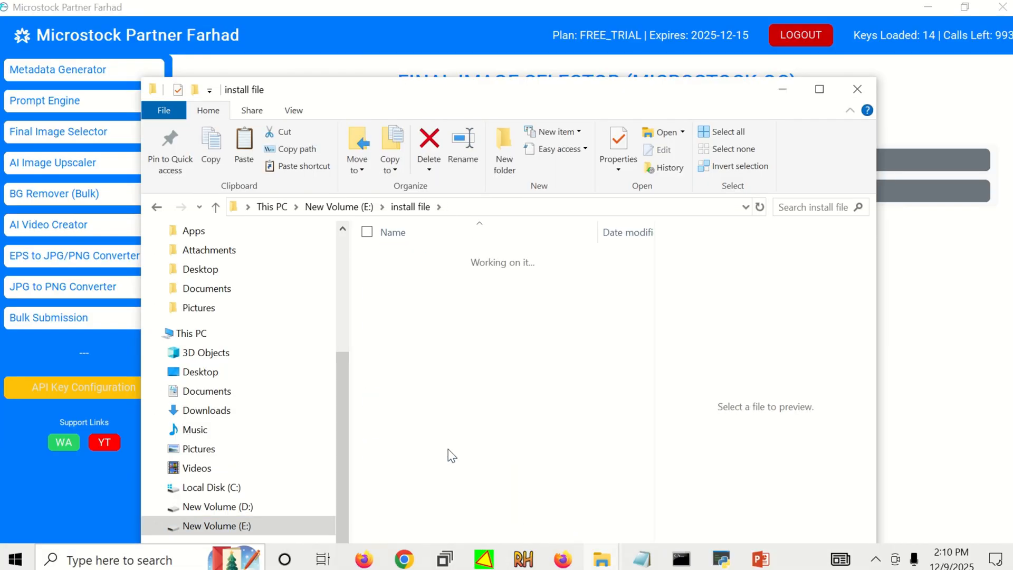
double_click(423, 411)
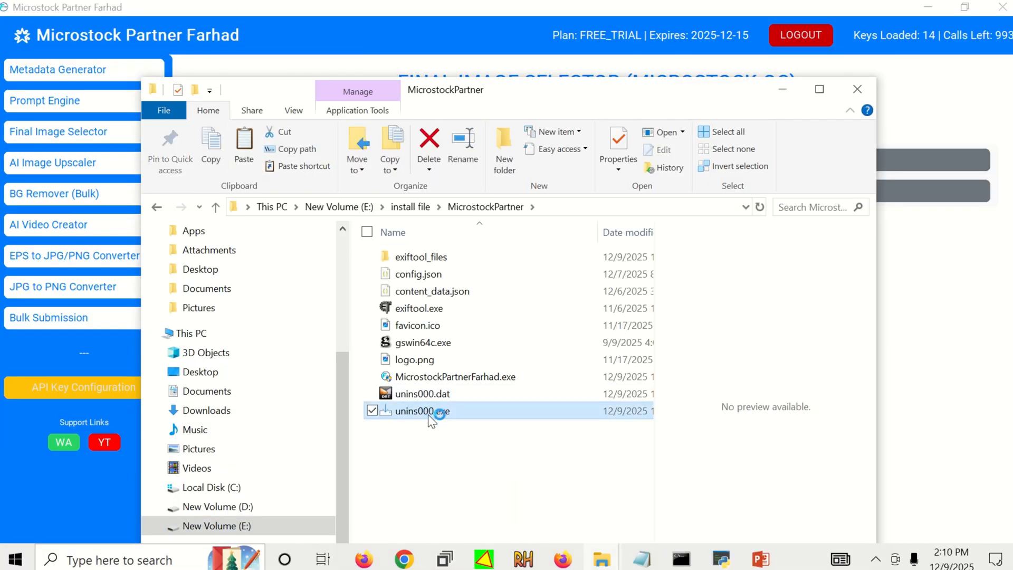